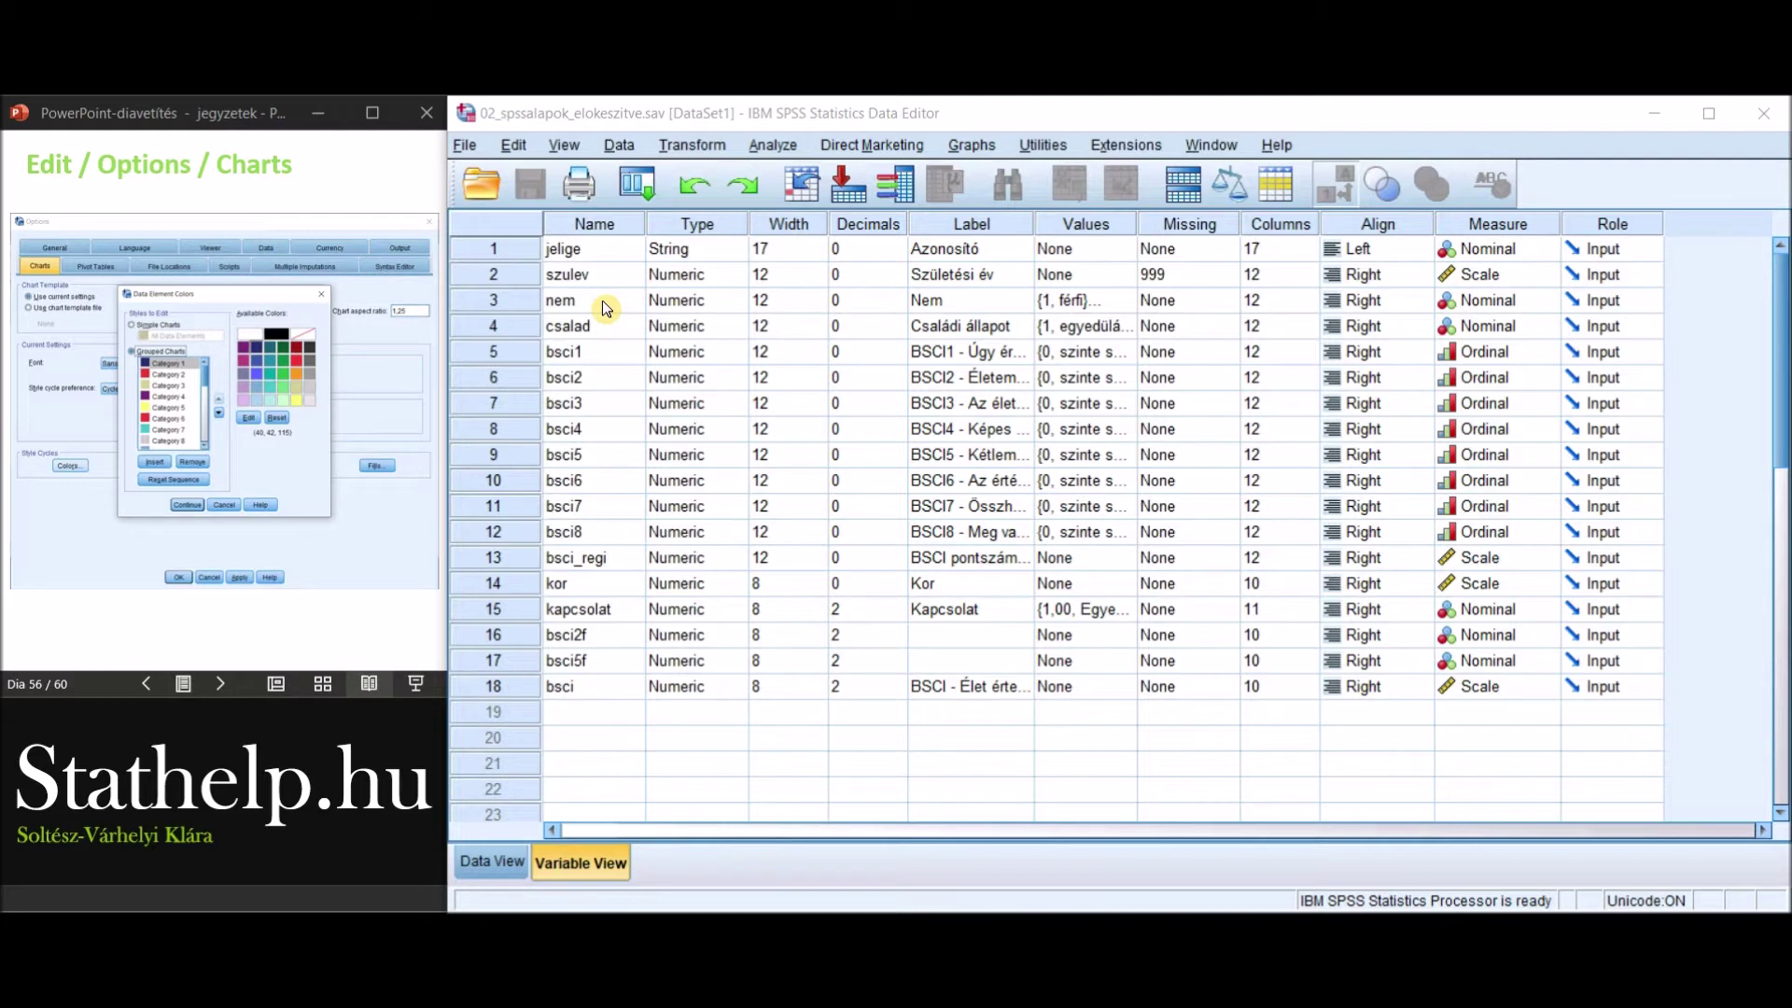
Create a clustered bar chart of mean BSCI - Élet értelmessége by Családi állapot, with clusters defined by Nem.
left_click(987, 147)
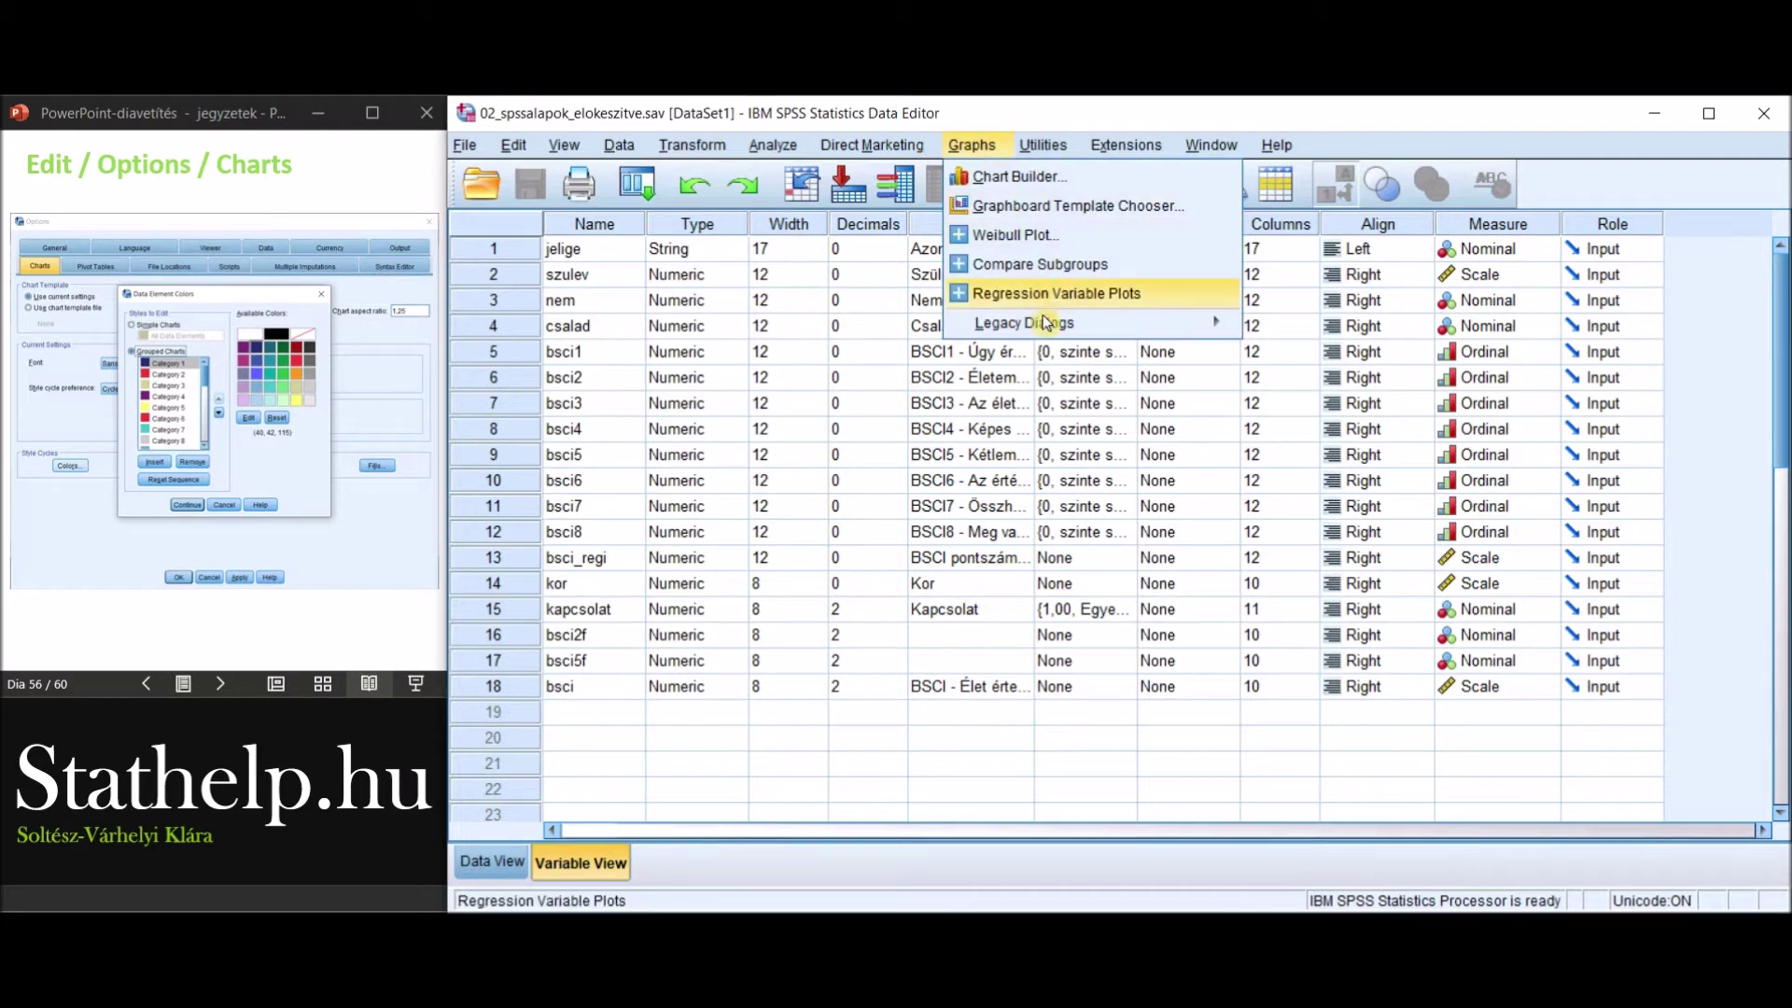
mouse_move(1130, 327)
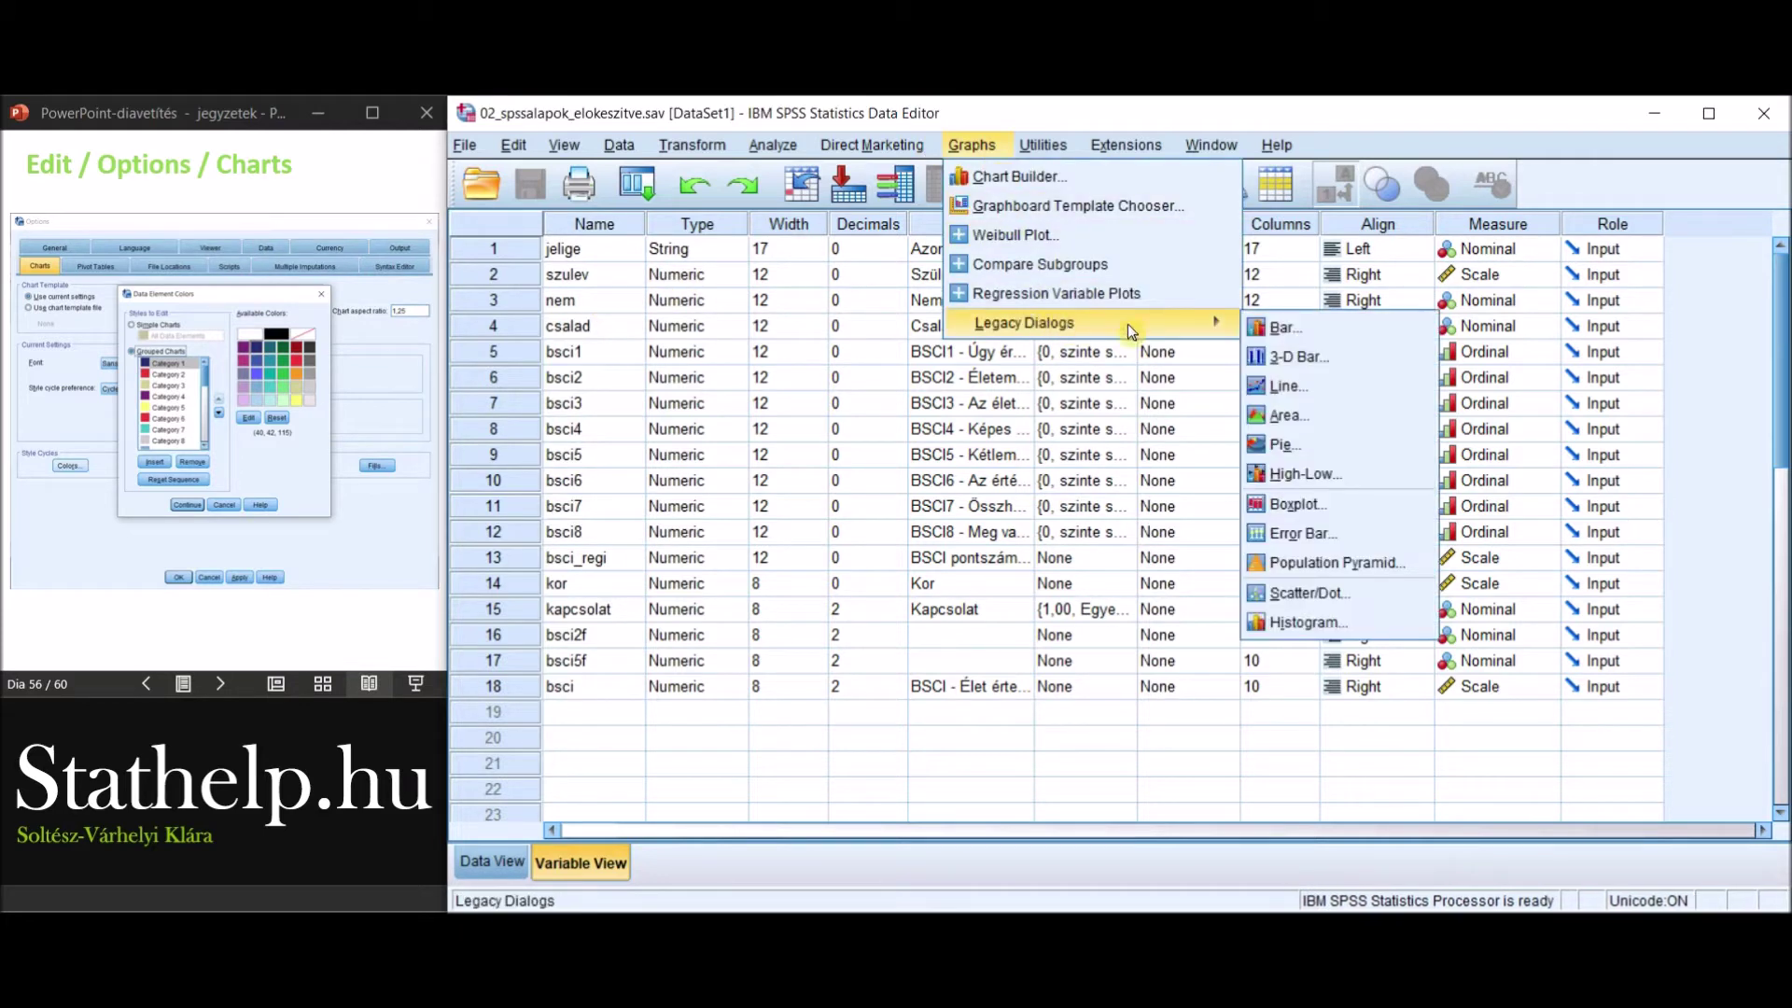
left_click(1321, 335)
left_click(1027, 439)
left_click(1053, 683)
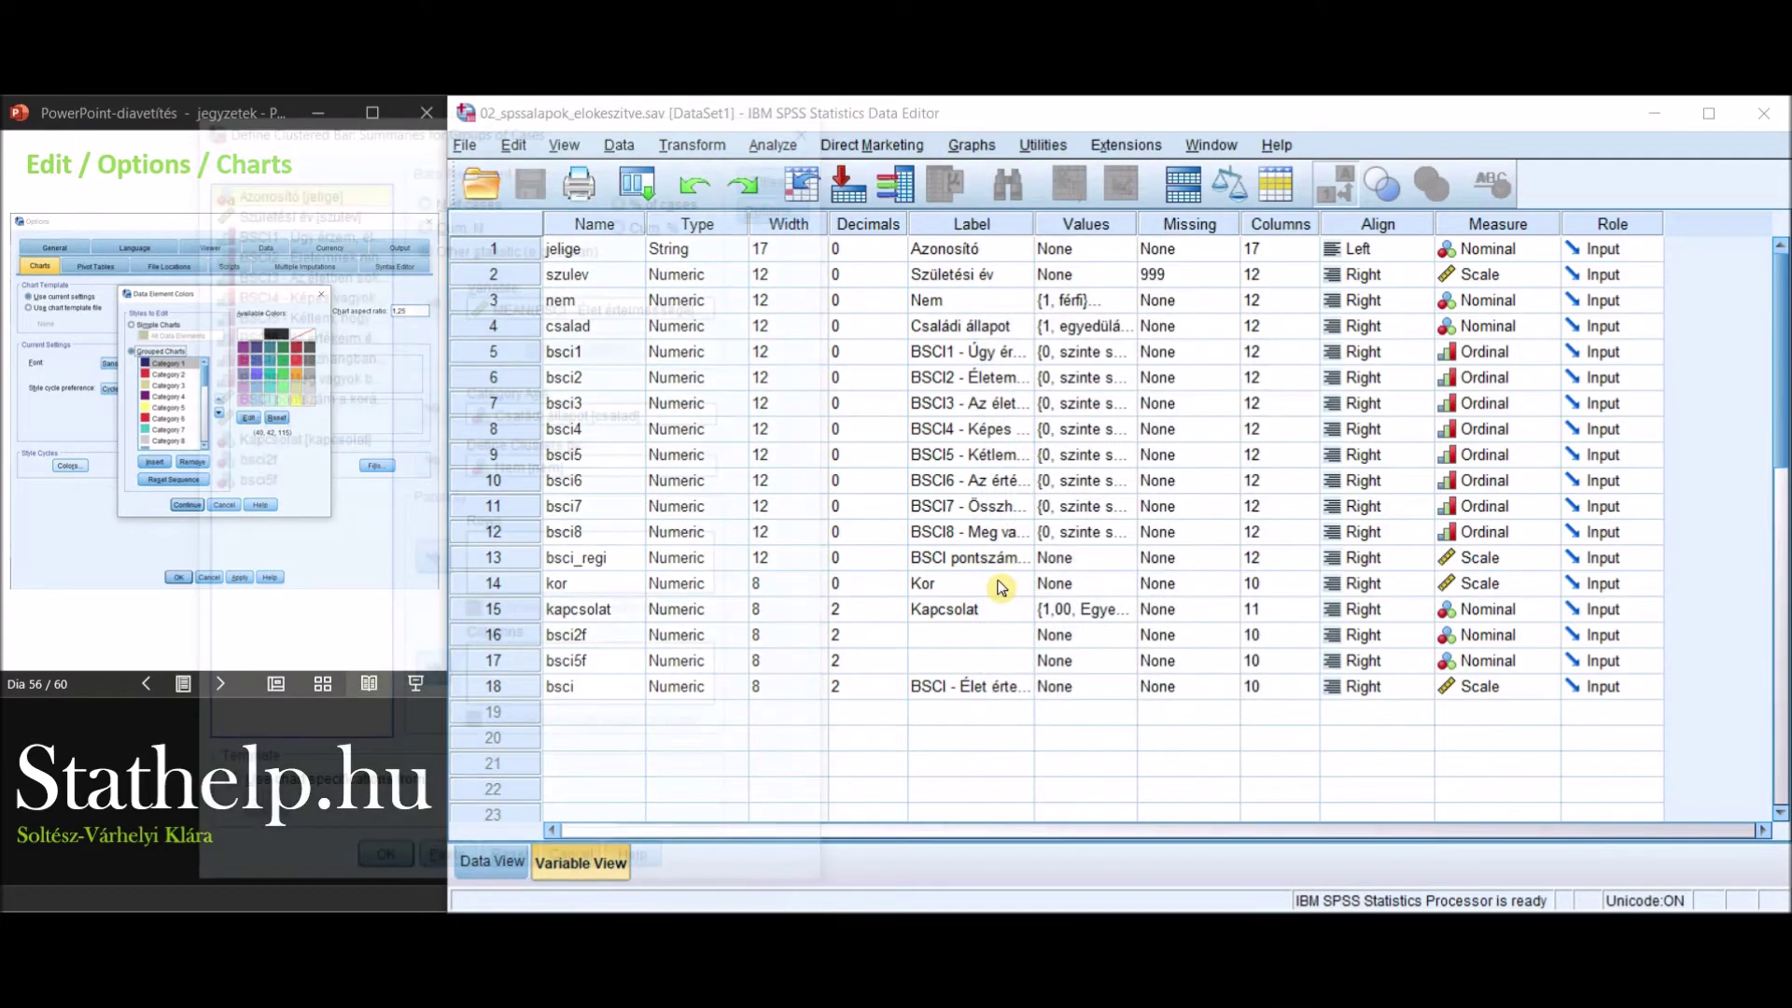
left_click_drag(635, 124, 920, 132)
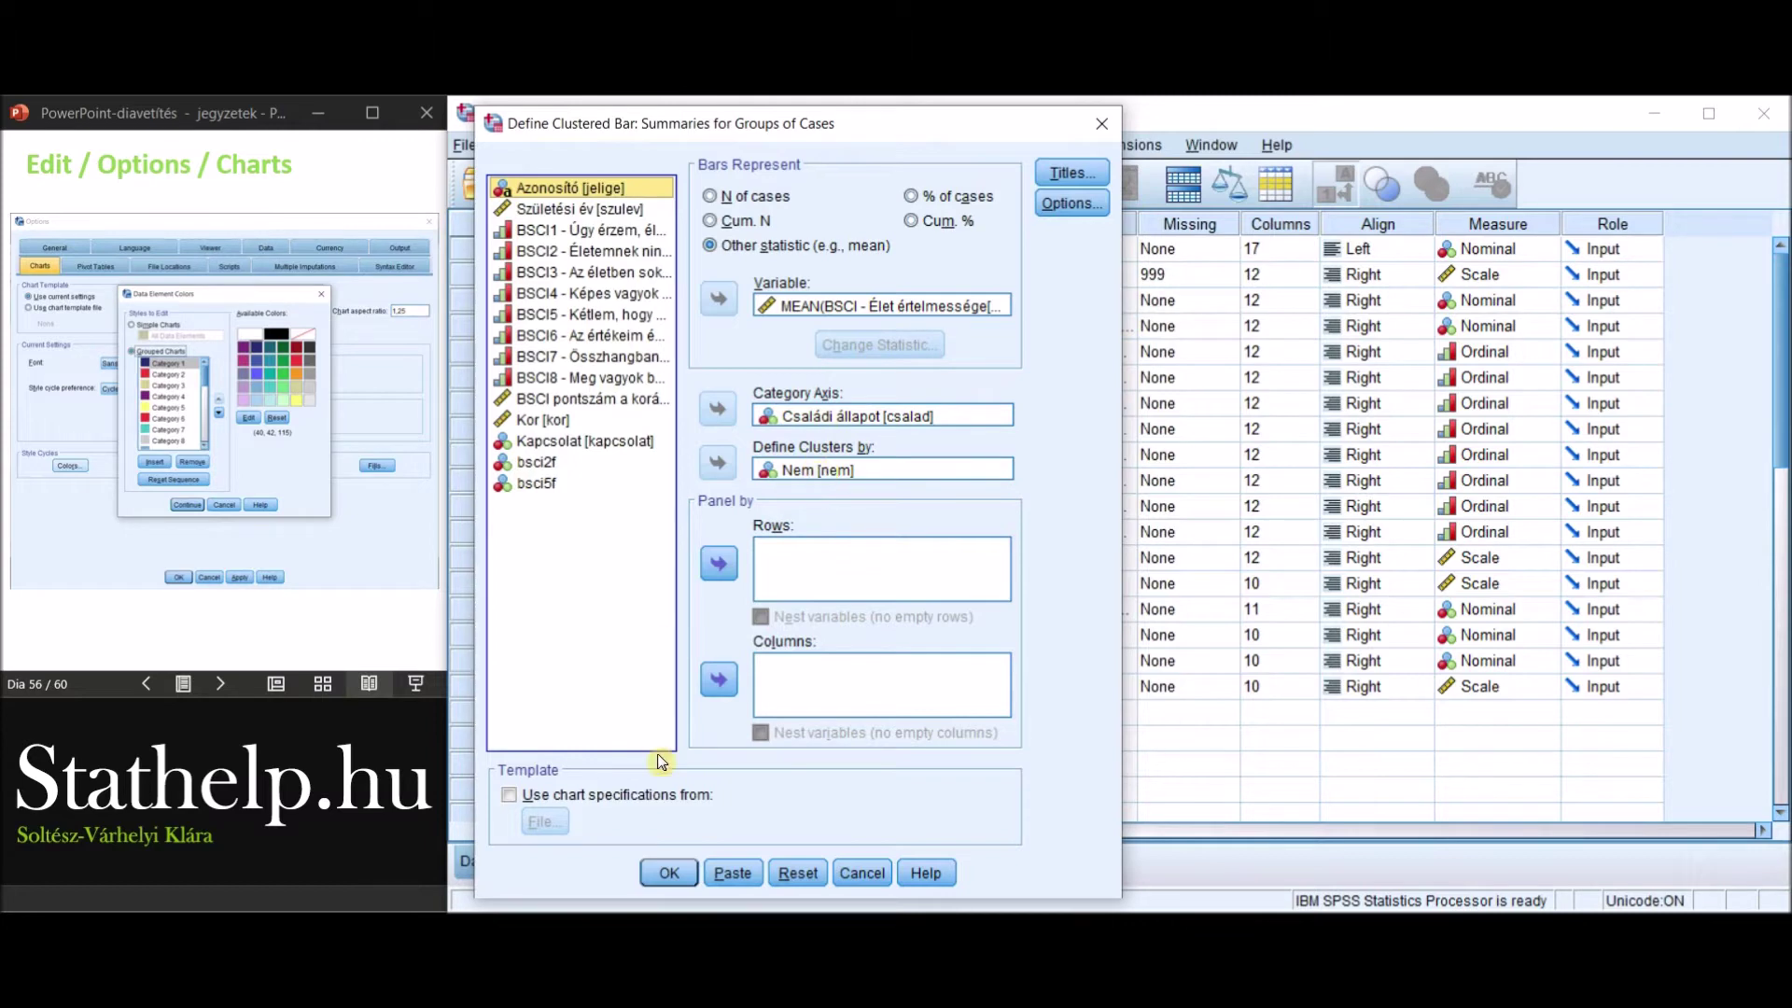
left_click(673, 871)
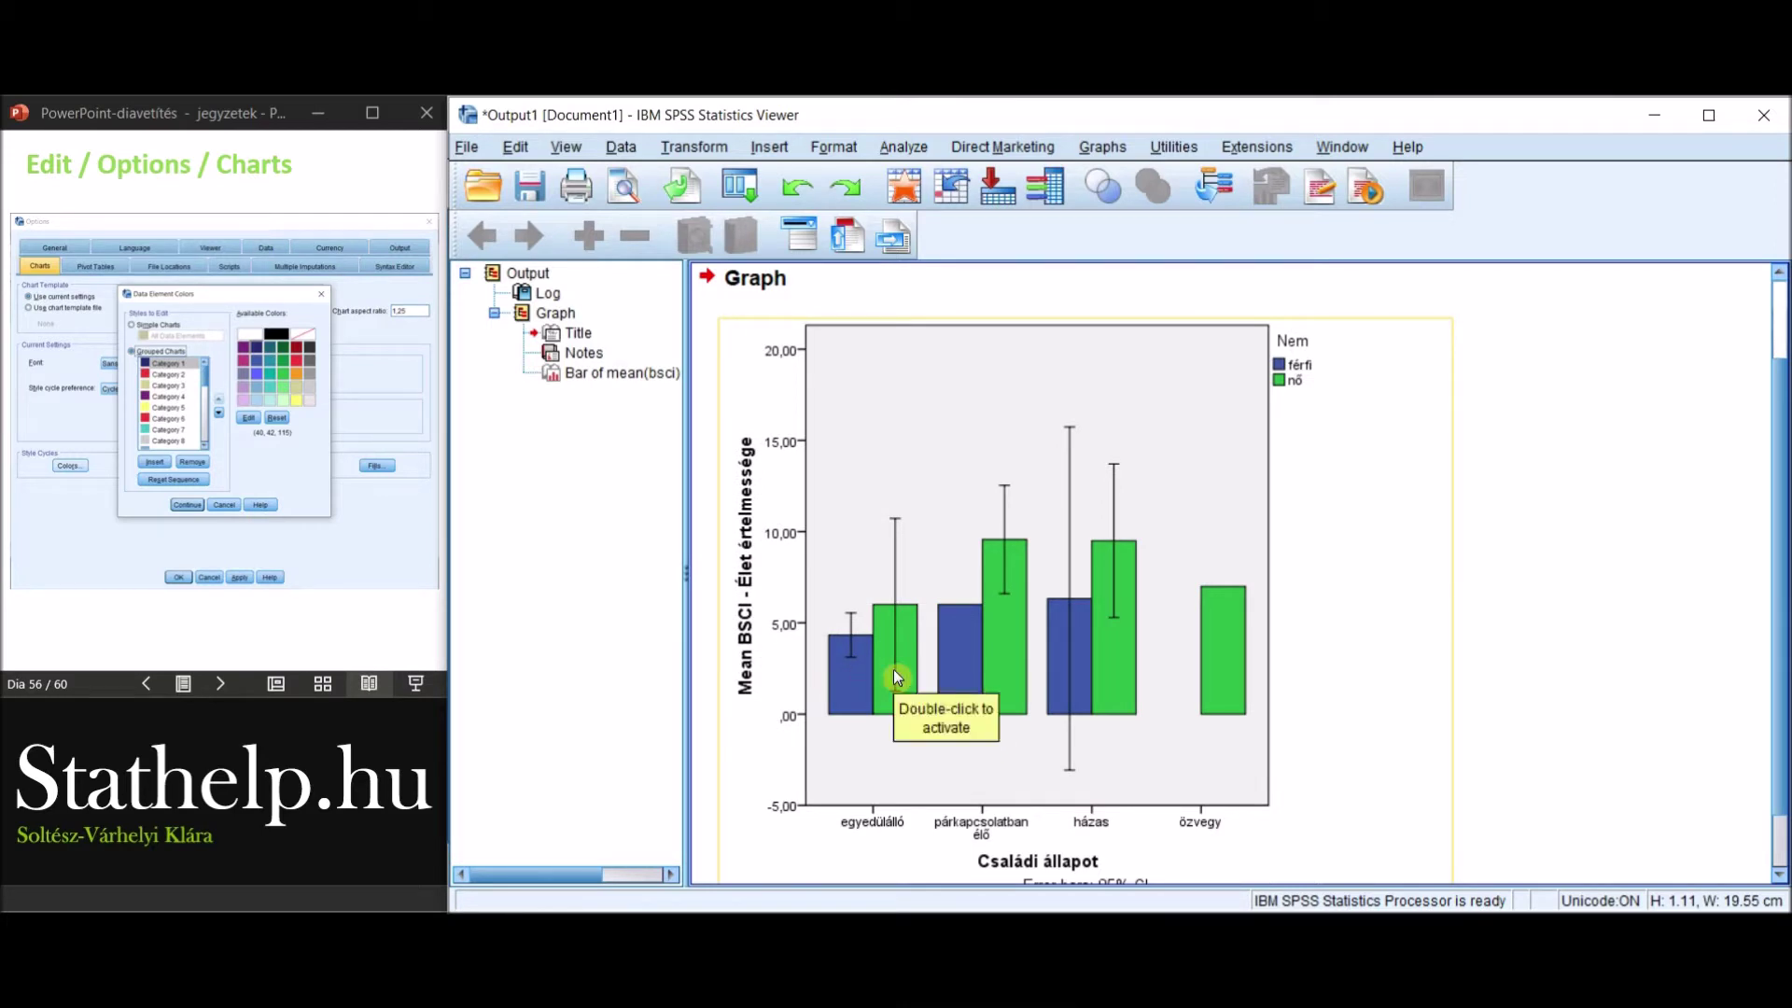
Create a multiple line chart of mean BSCI - Élet értelmessége by Családi állapot, with lines defined by Nem.
left_click(1103, 147)
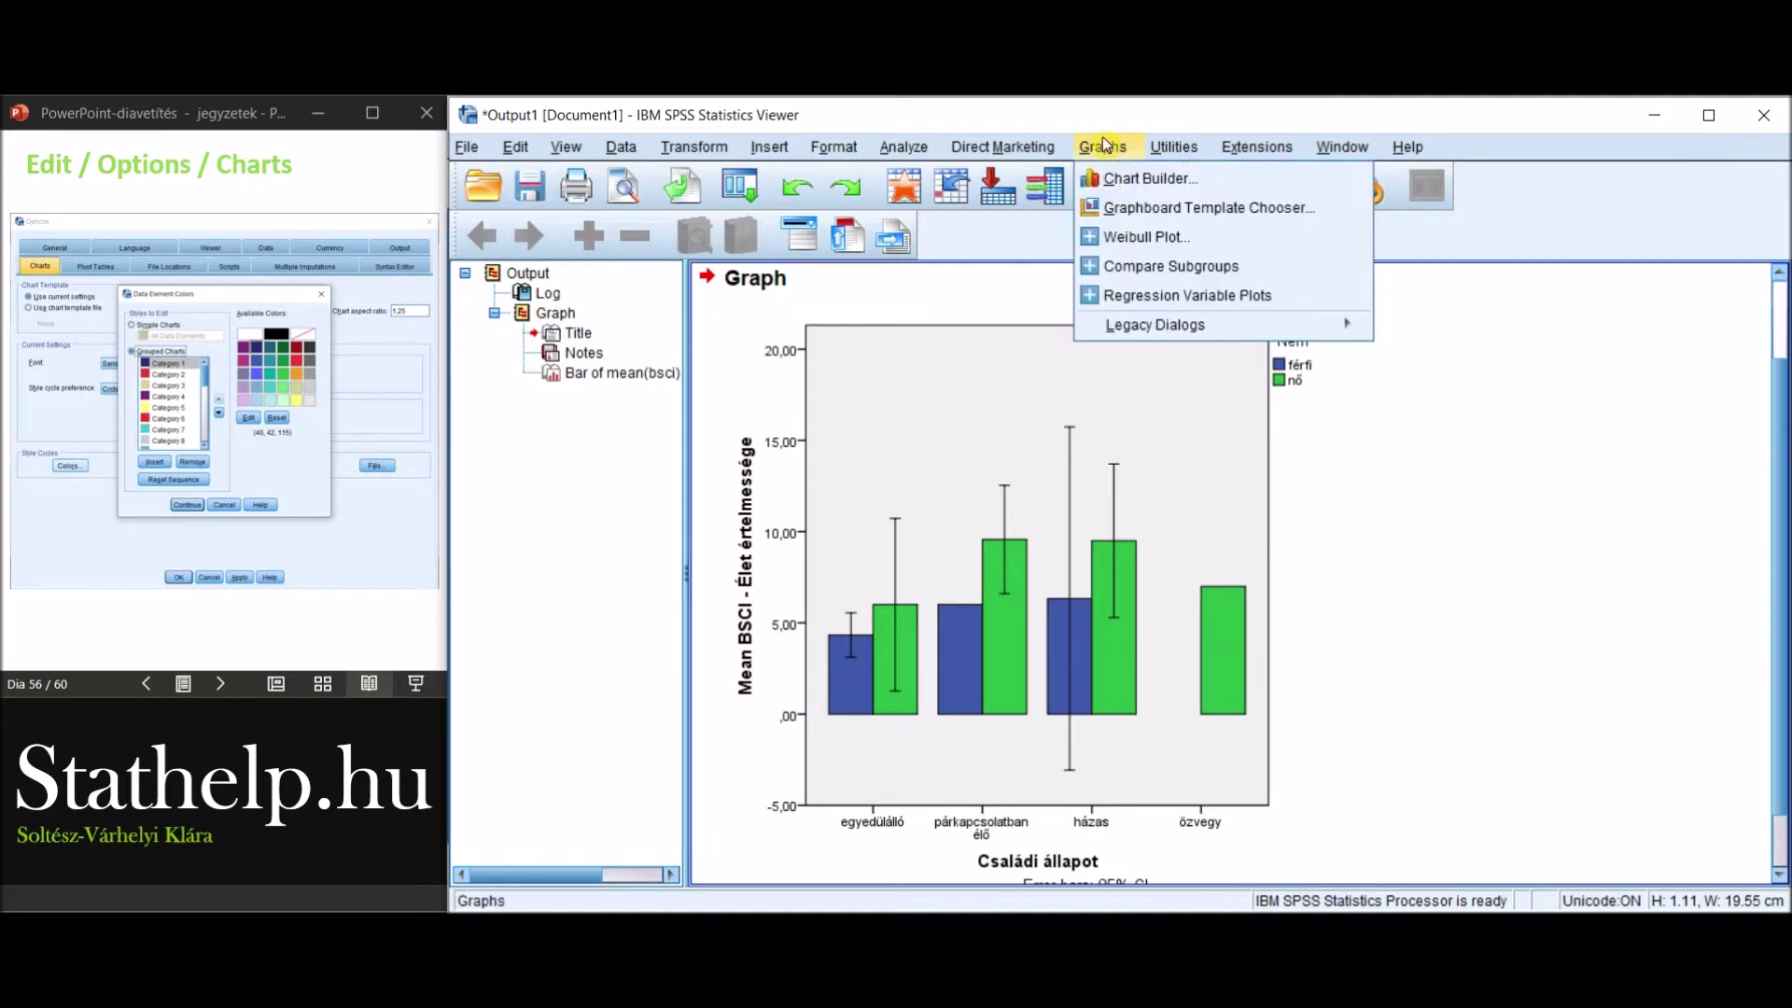
mouse_move(1146, 326)
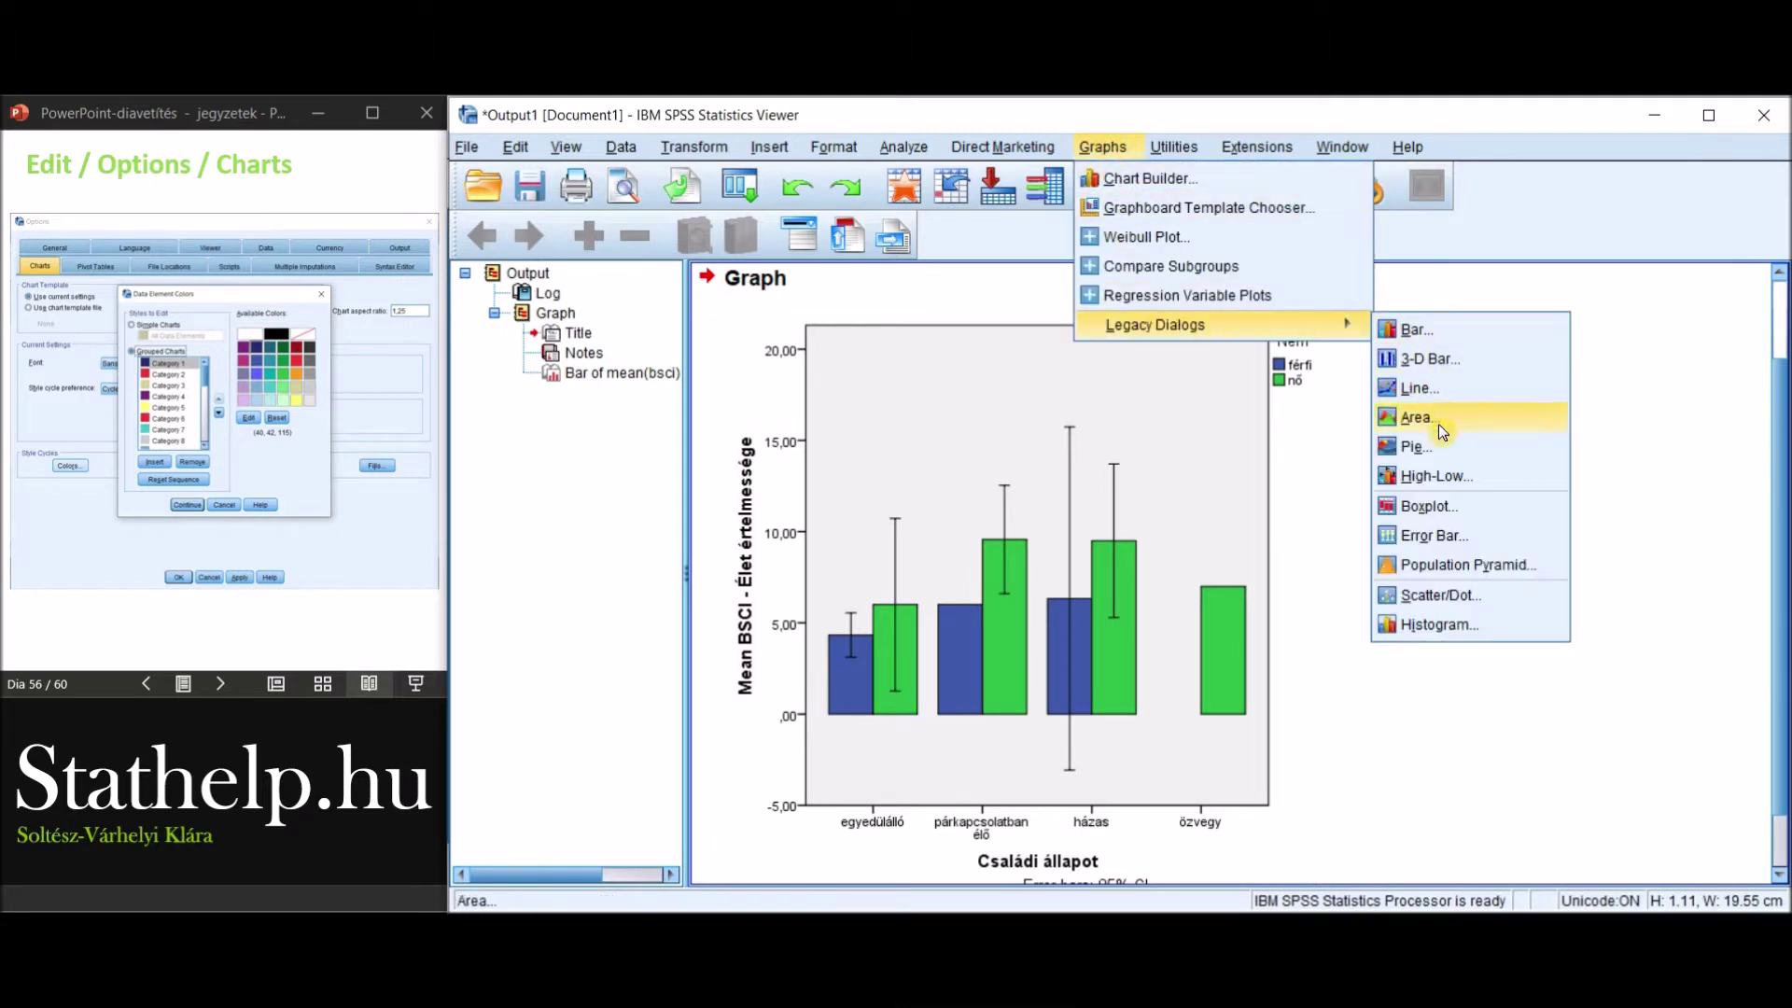
left_click(1441, 388)
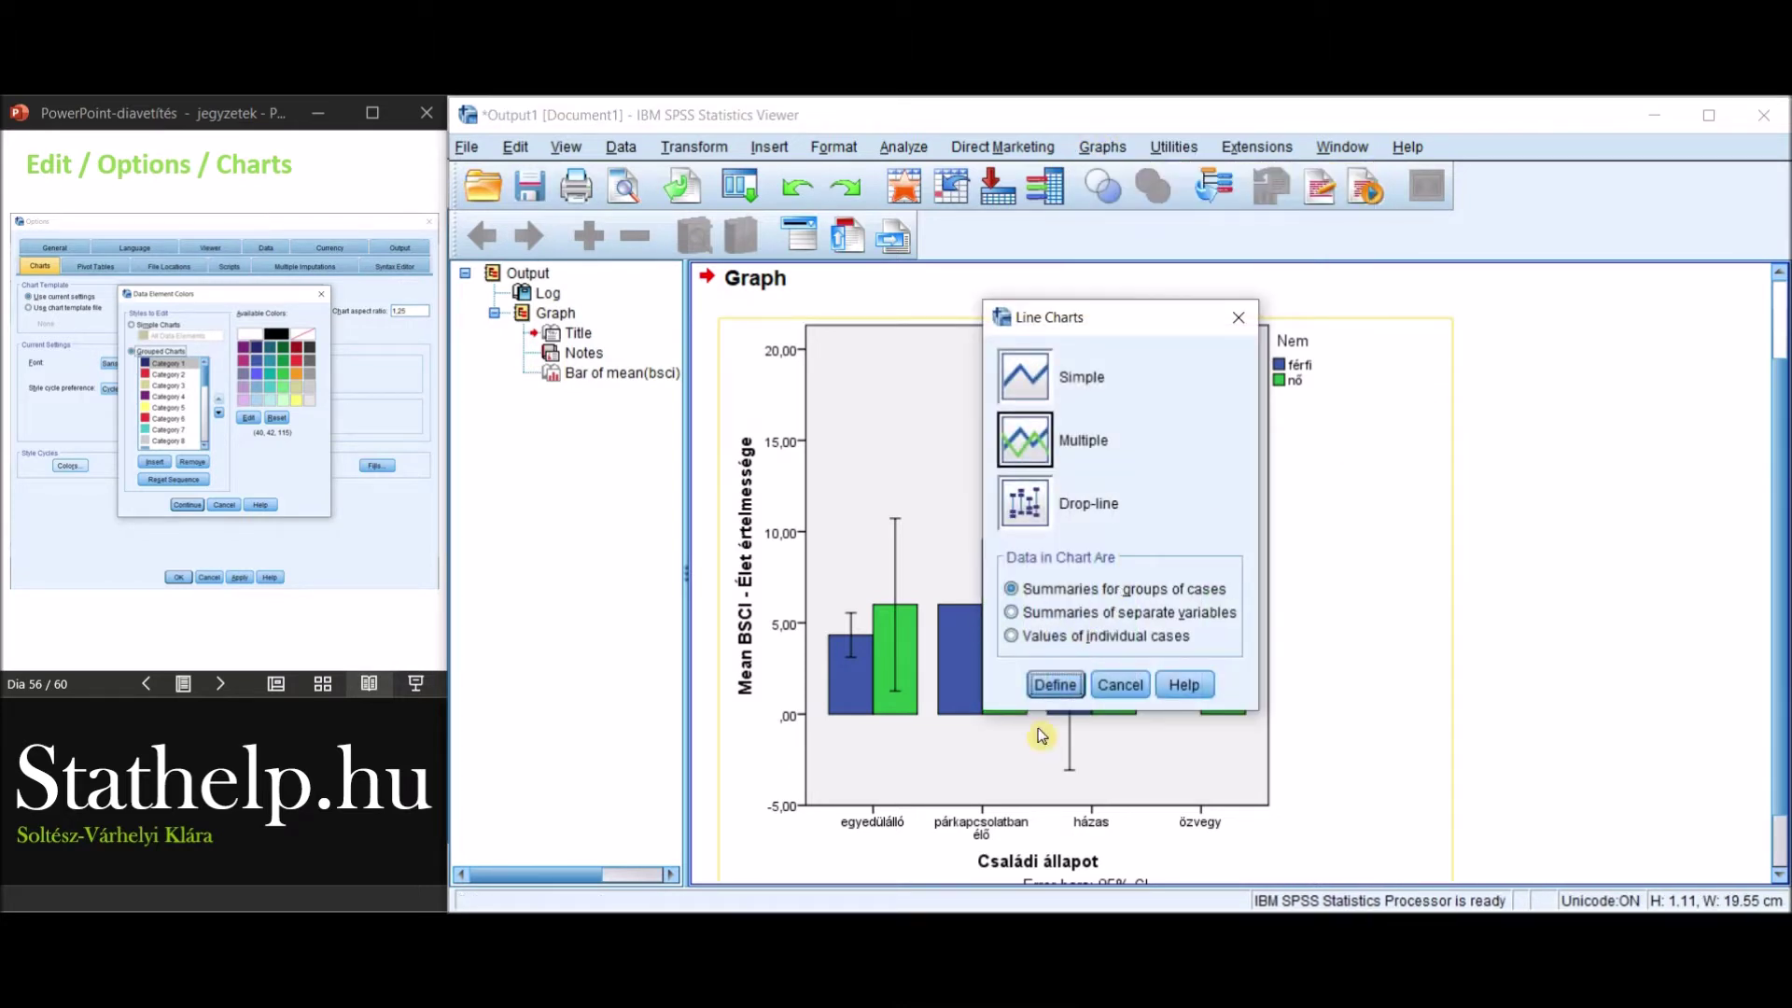
left_click(1055, 685)
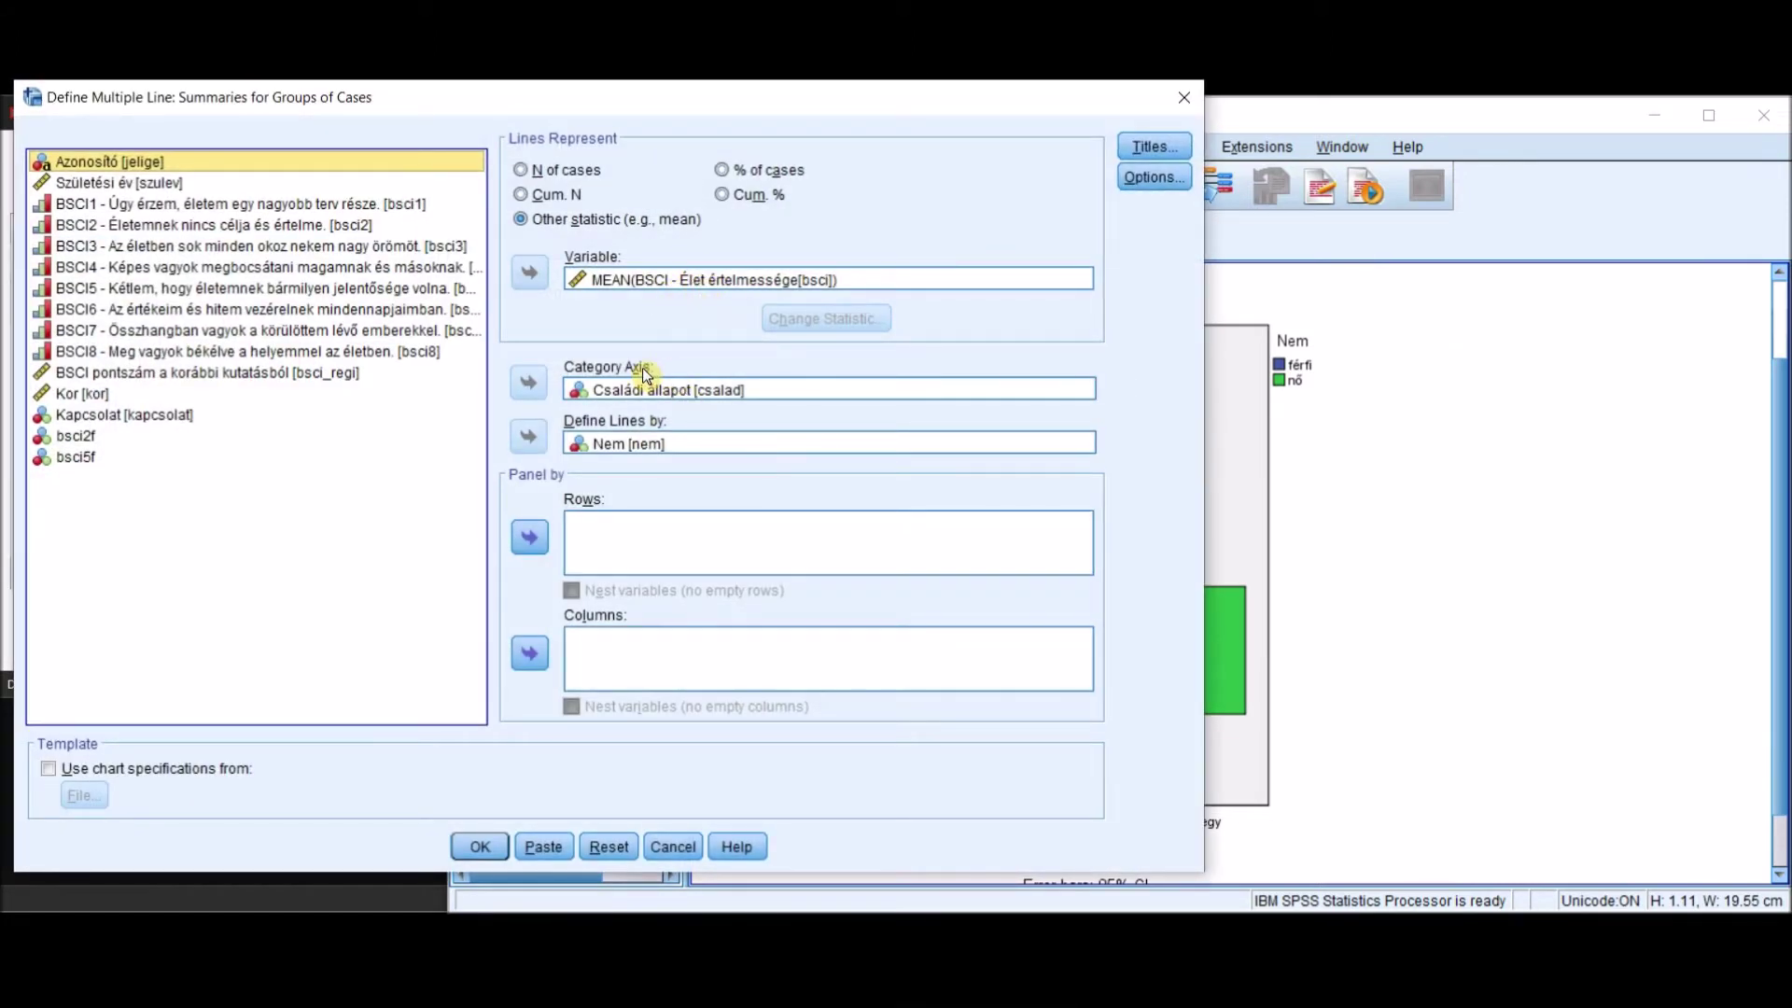
left_click(480, 847)
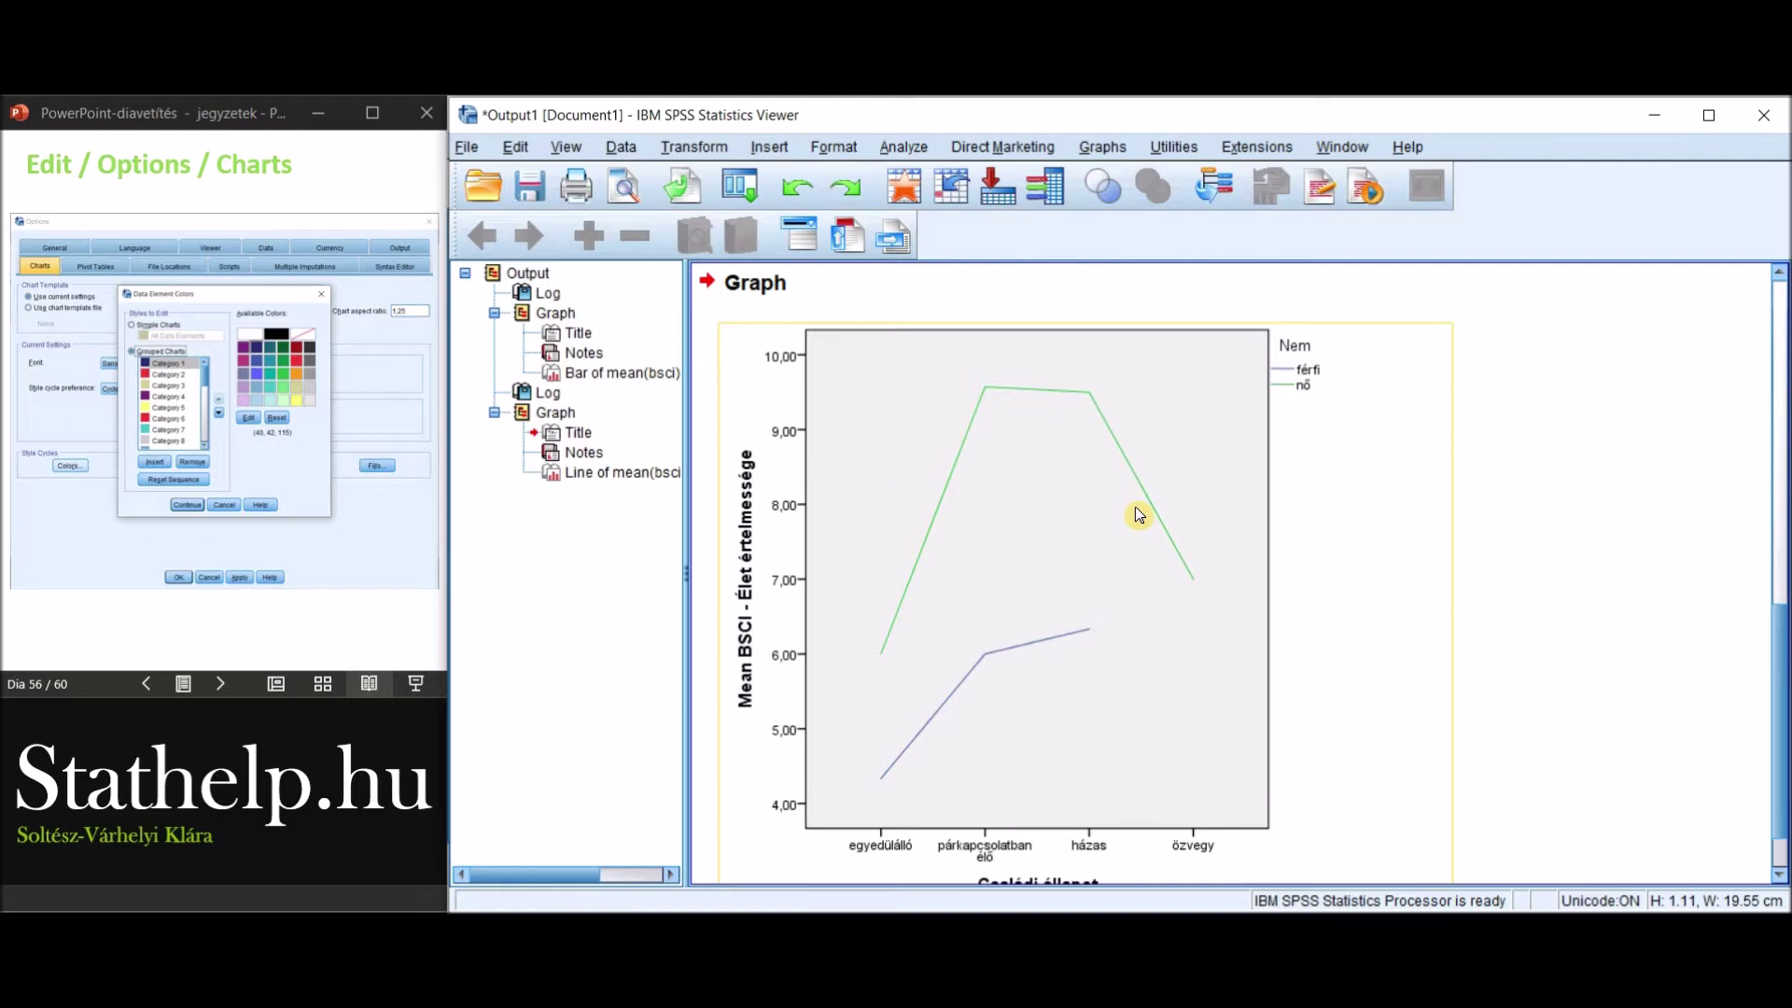
Create a simple scatterplot with bsci on the Y axis, bsci_regi on the X axis and markers set by Nem.
left_click(1103, 147)
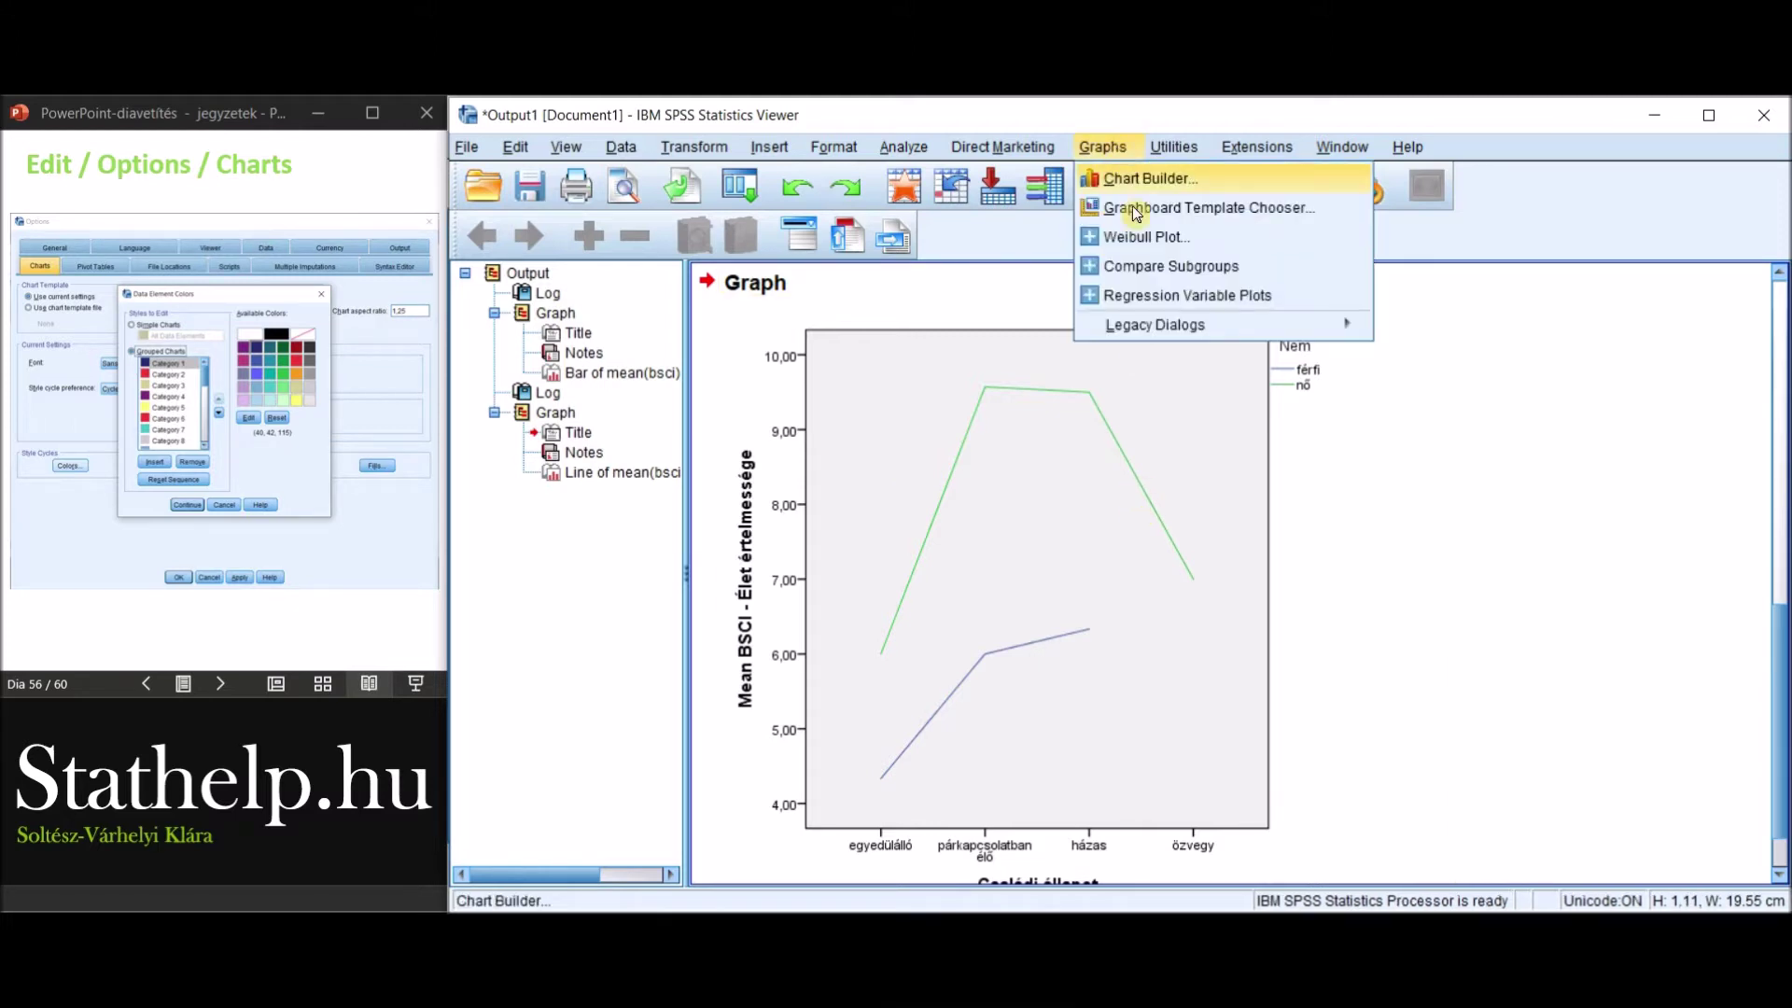
mouse_move(1155, 330)
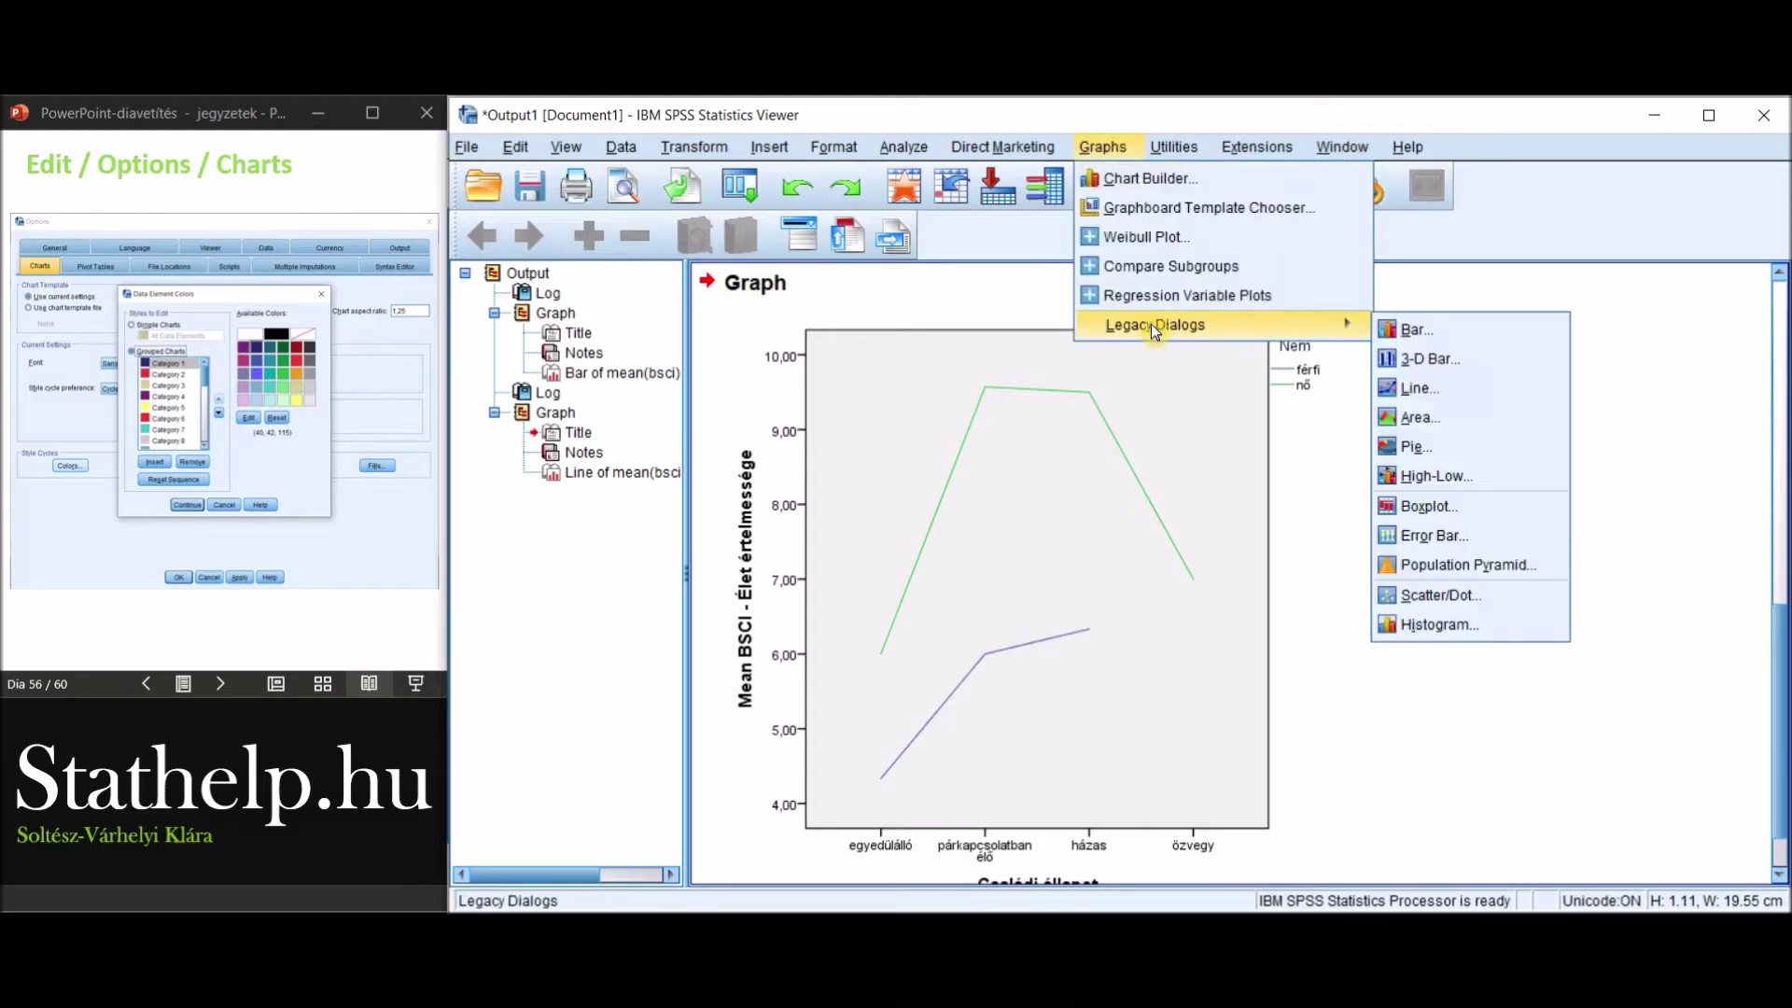
left_click(1452, 605)
left_click(1052, 588)
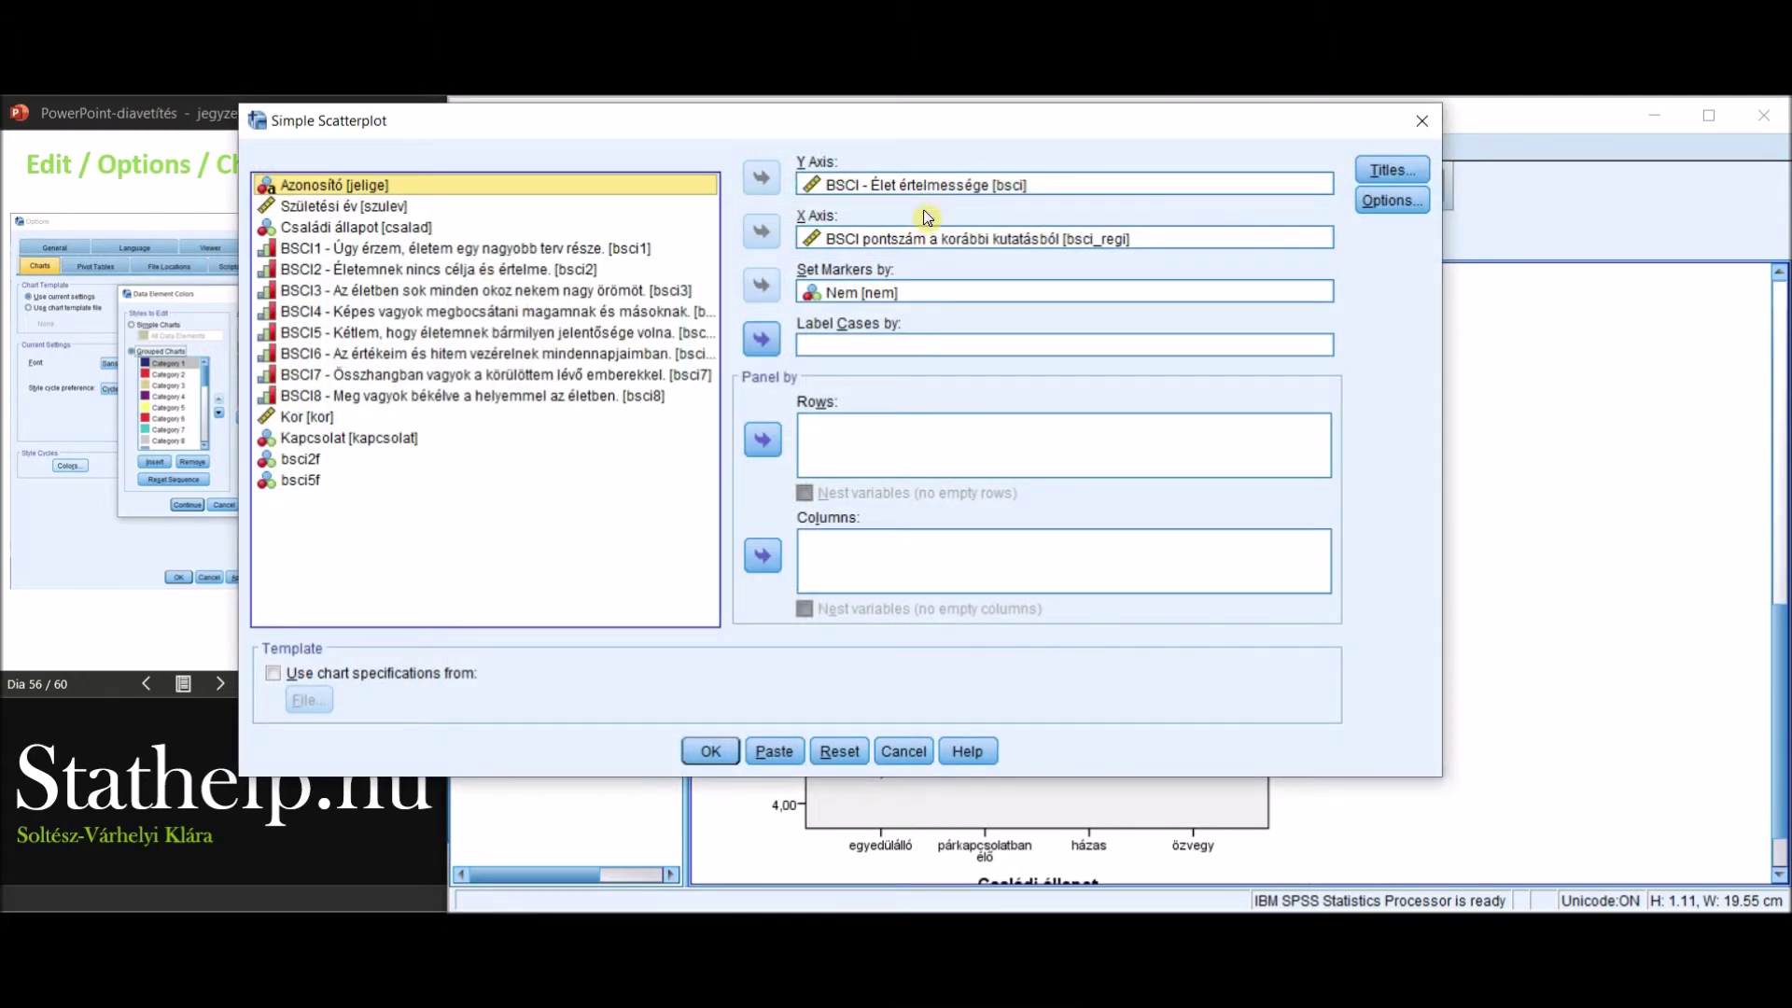
left_click(710, 752)
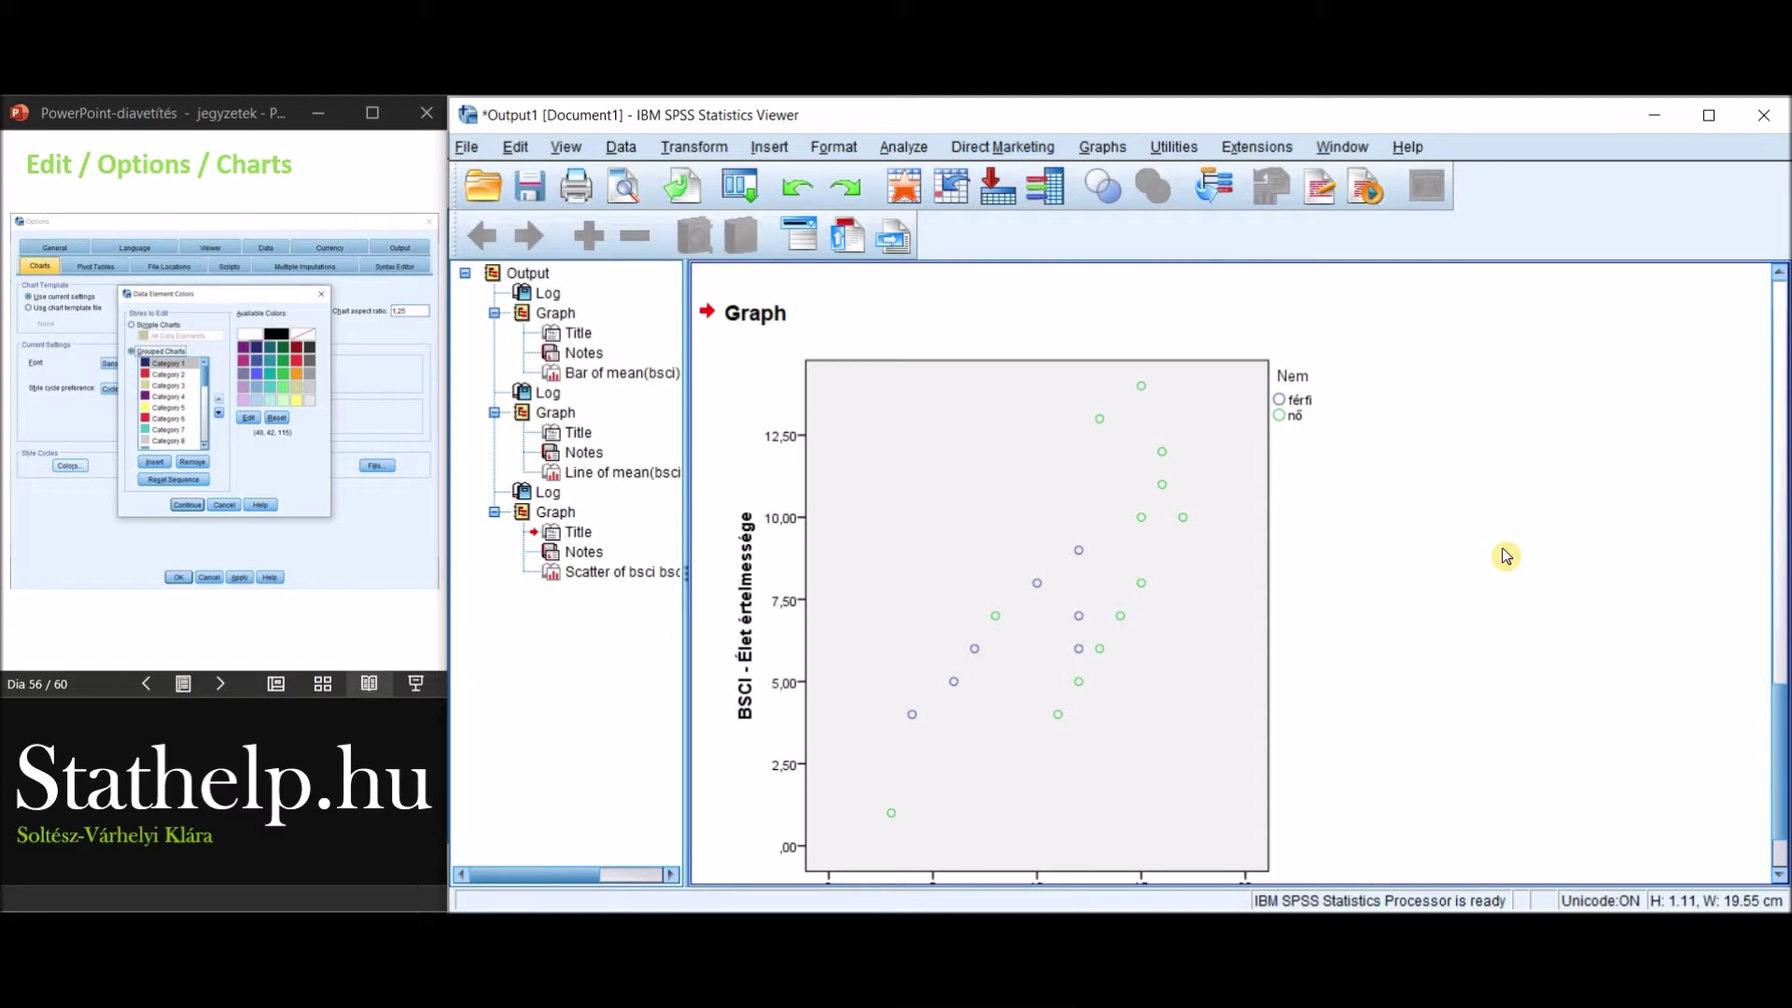
left_click(1330, 423)
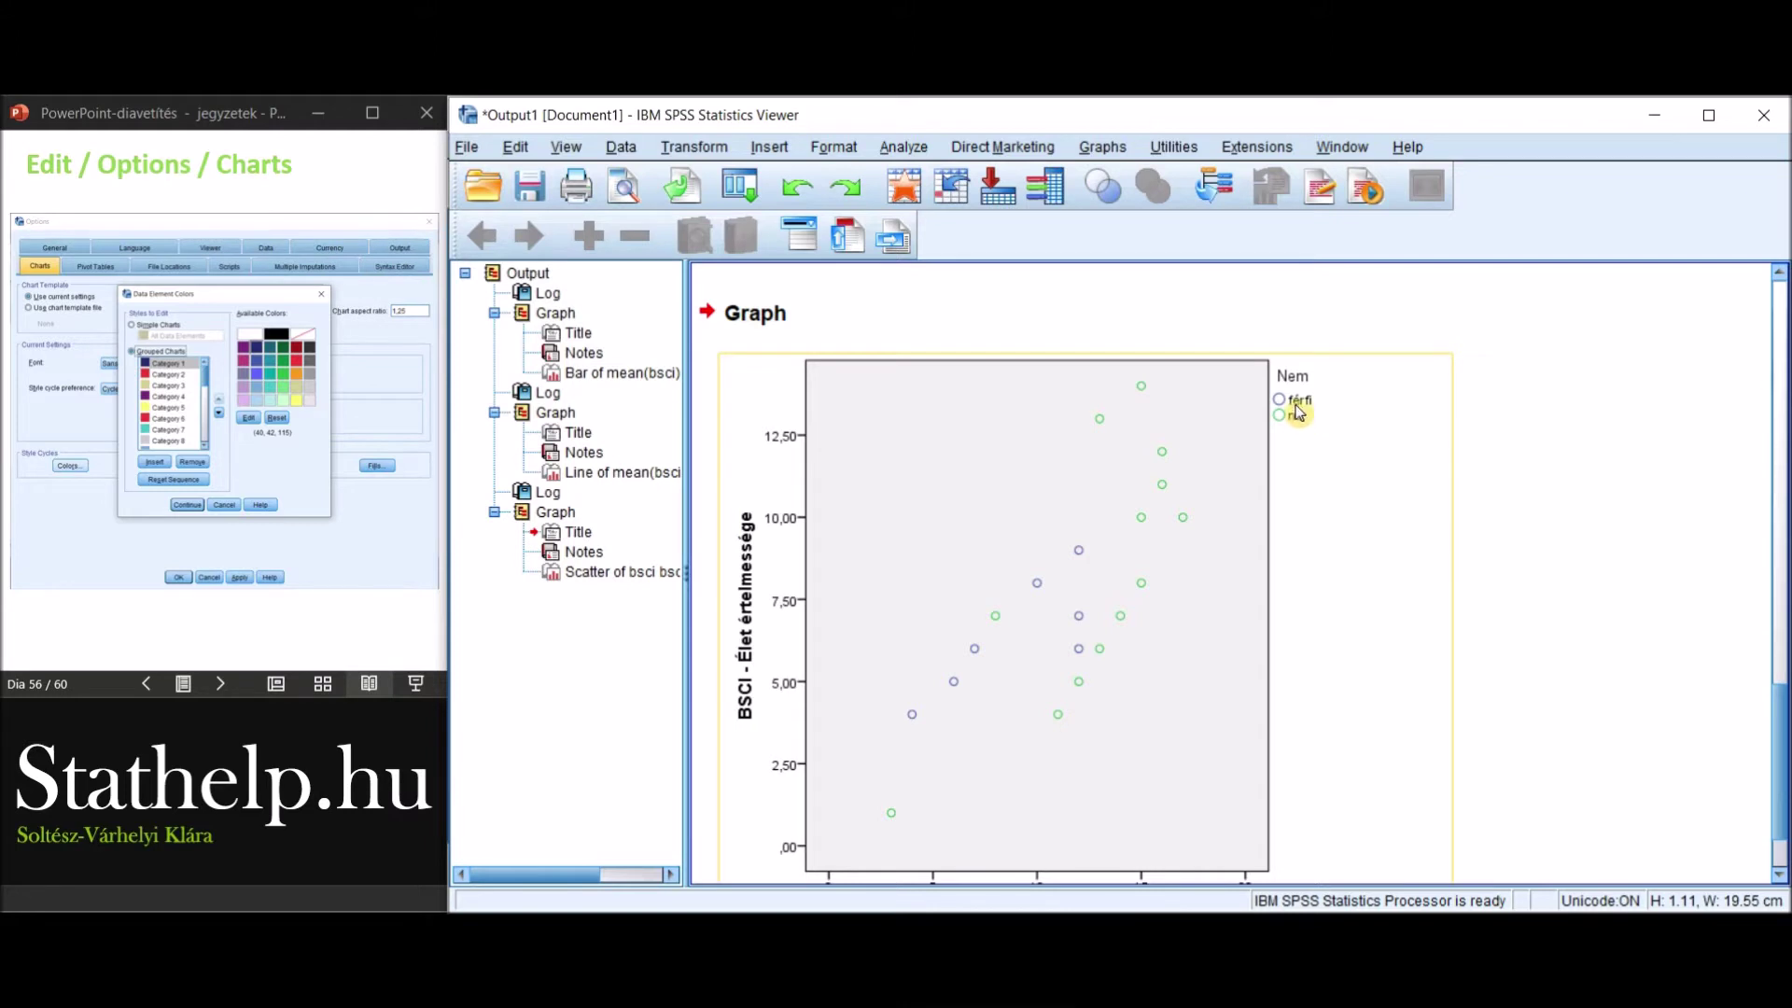
left_click(1536, 420)
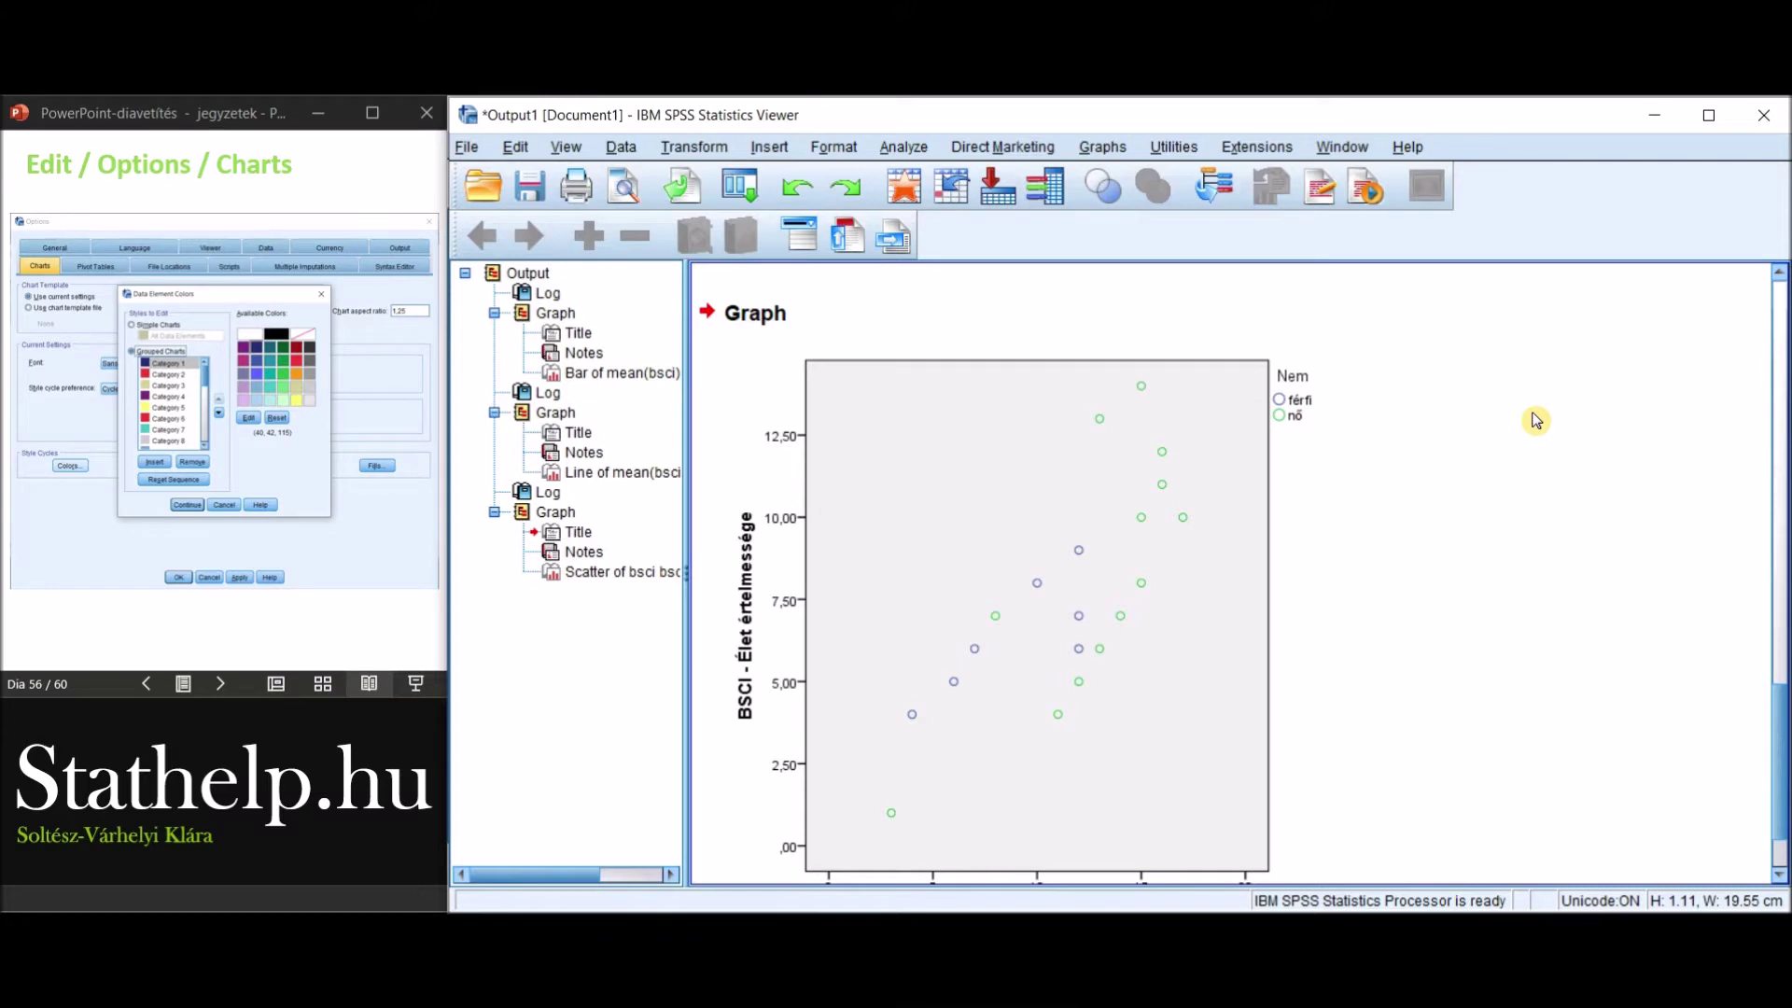
left_click(1328, 468)
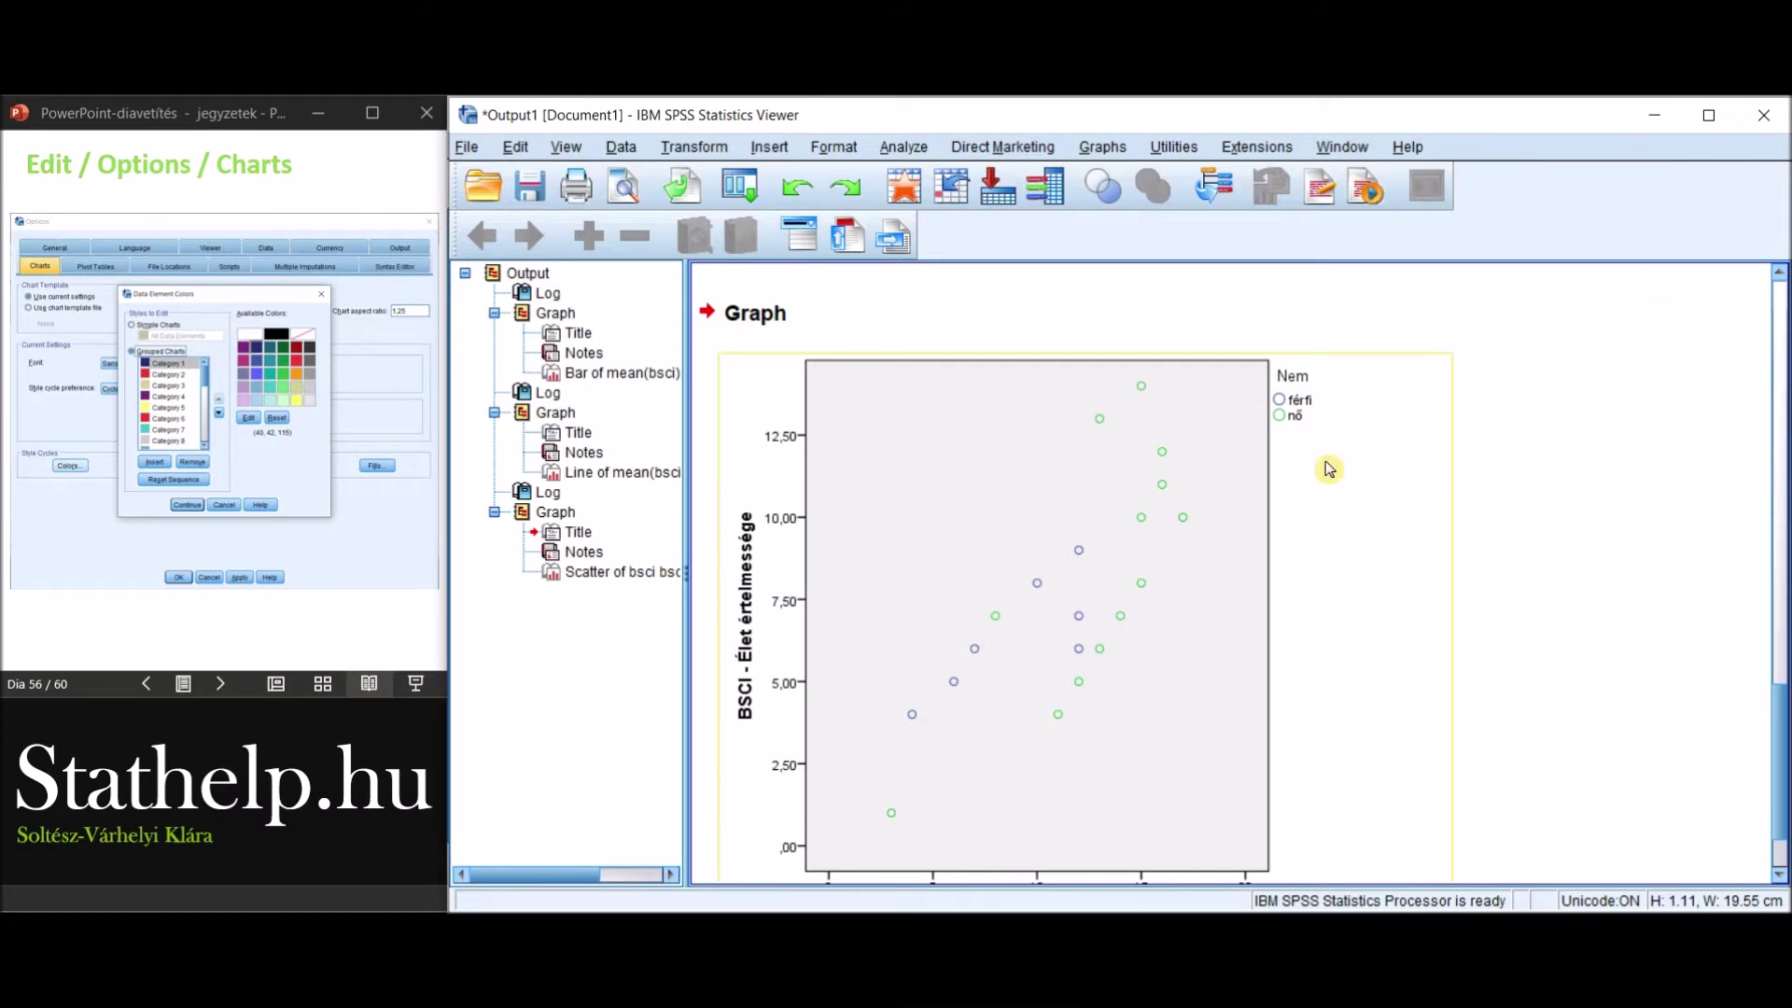
left_click(1531, 513)
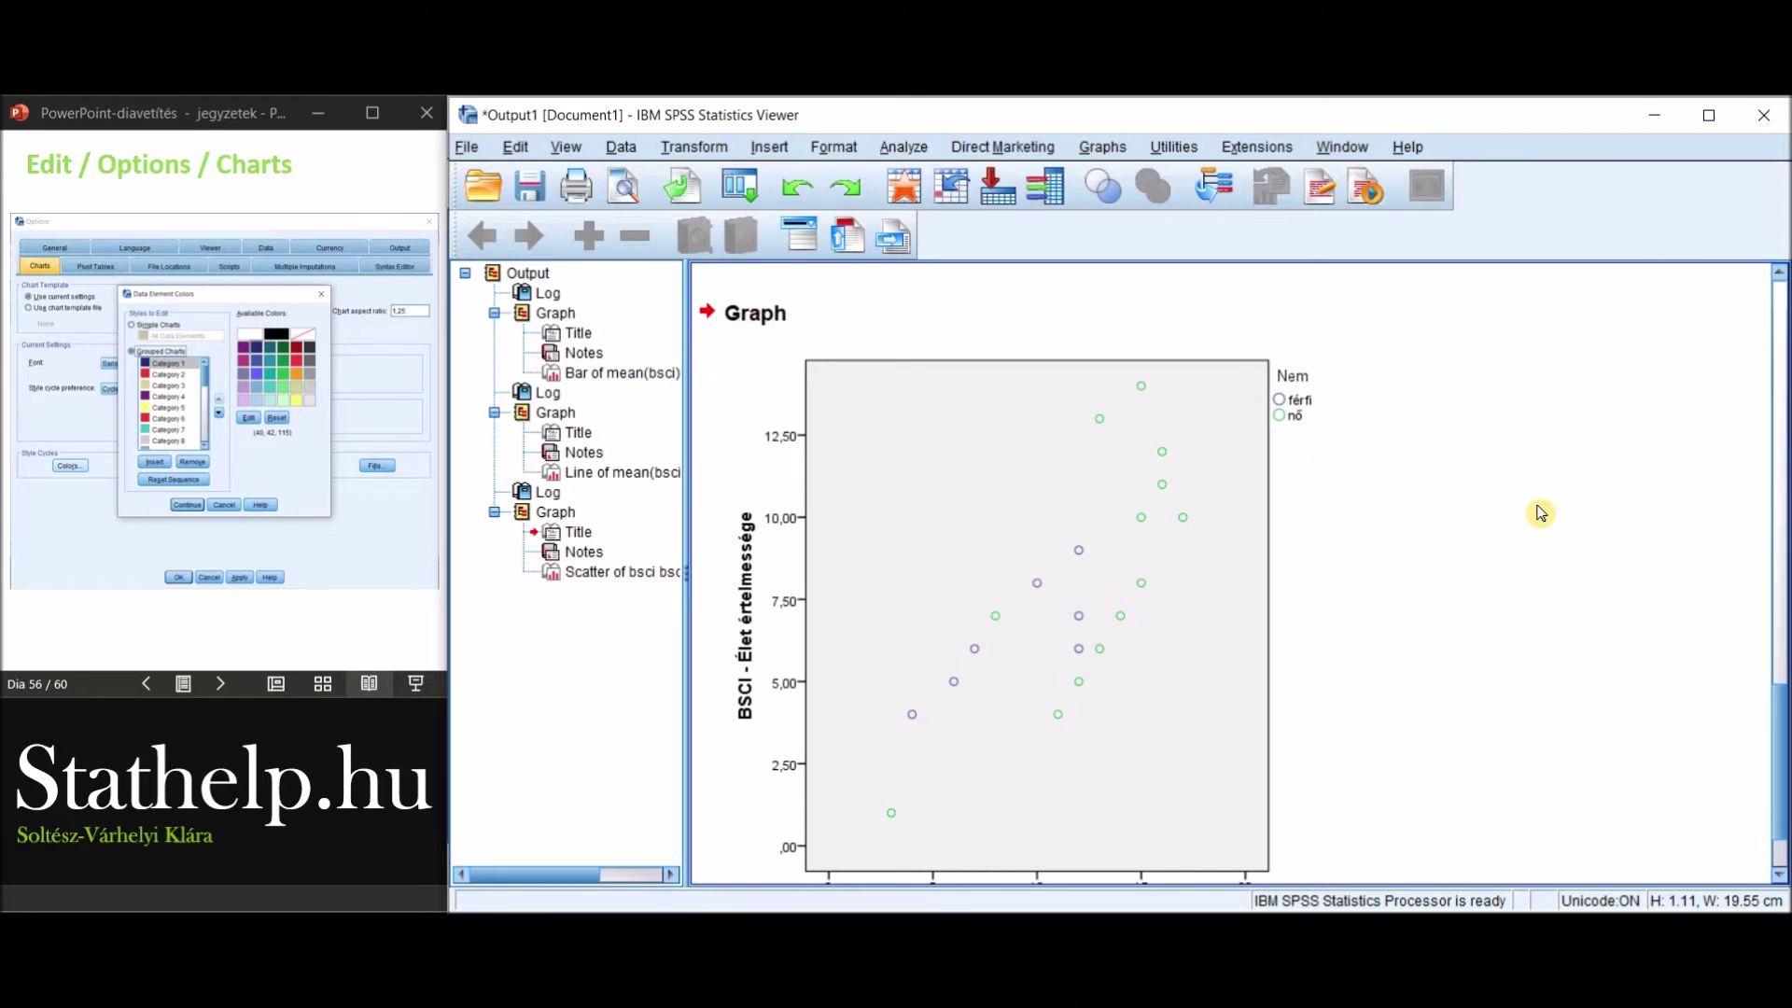
left_click(1335, 402)
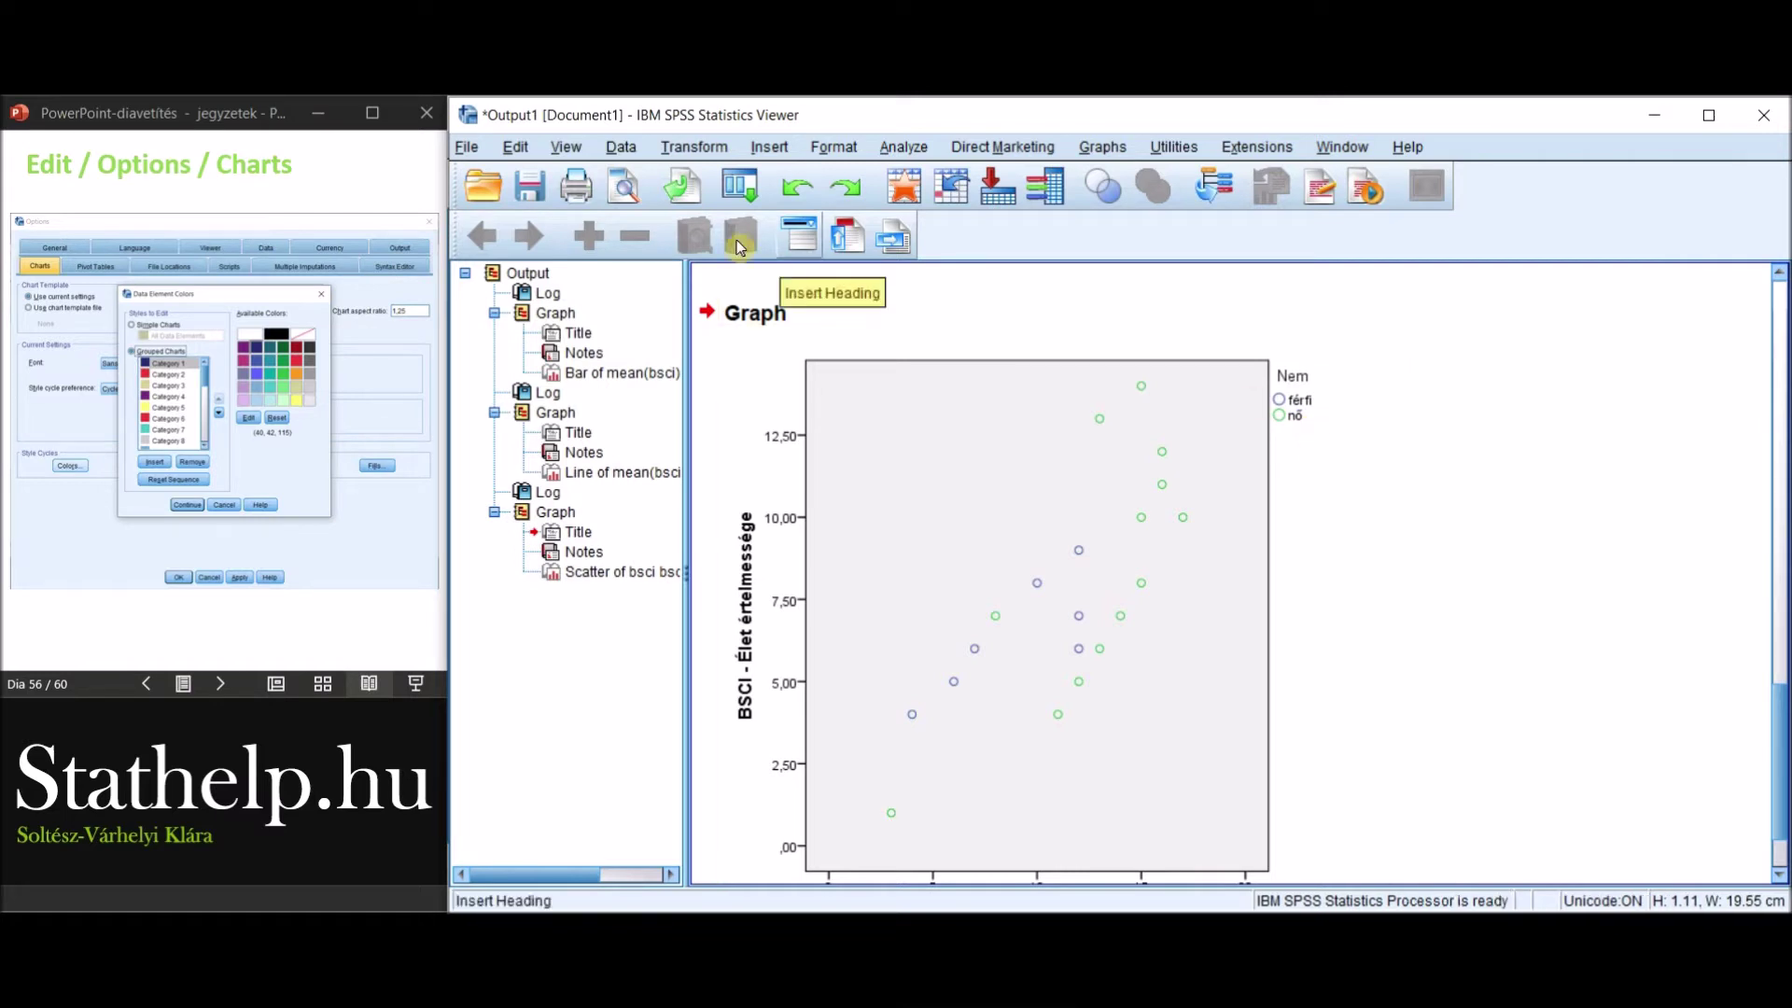
In the chart options' data element colours, set the colour for simple charts to light grey.
left_click(516, 147)
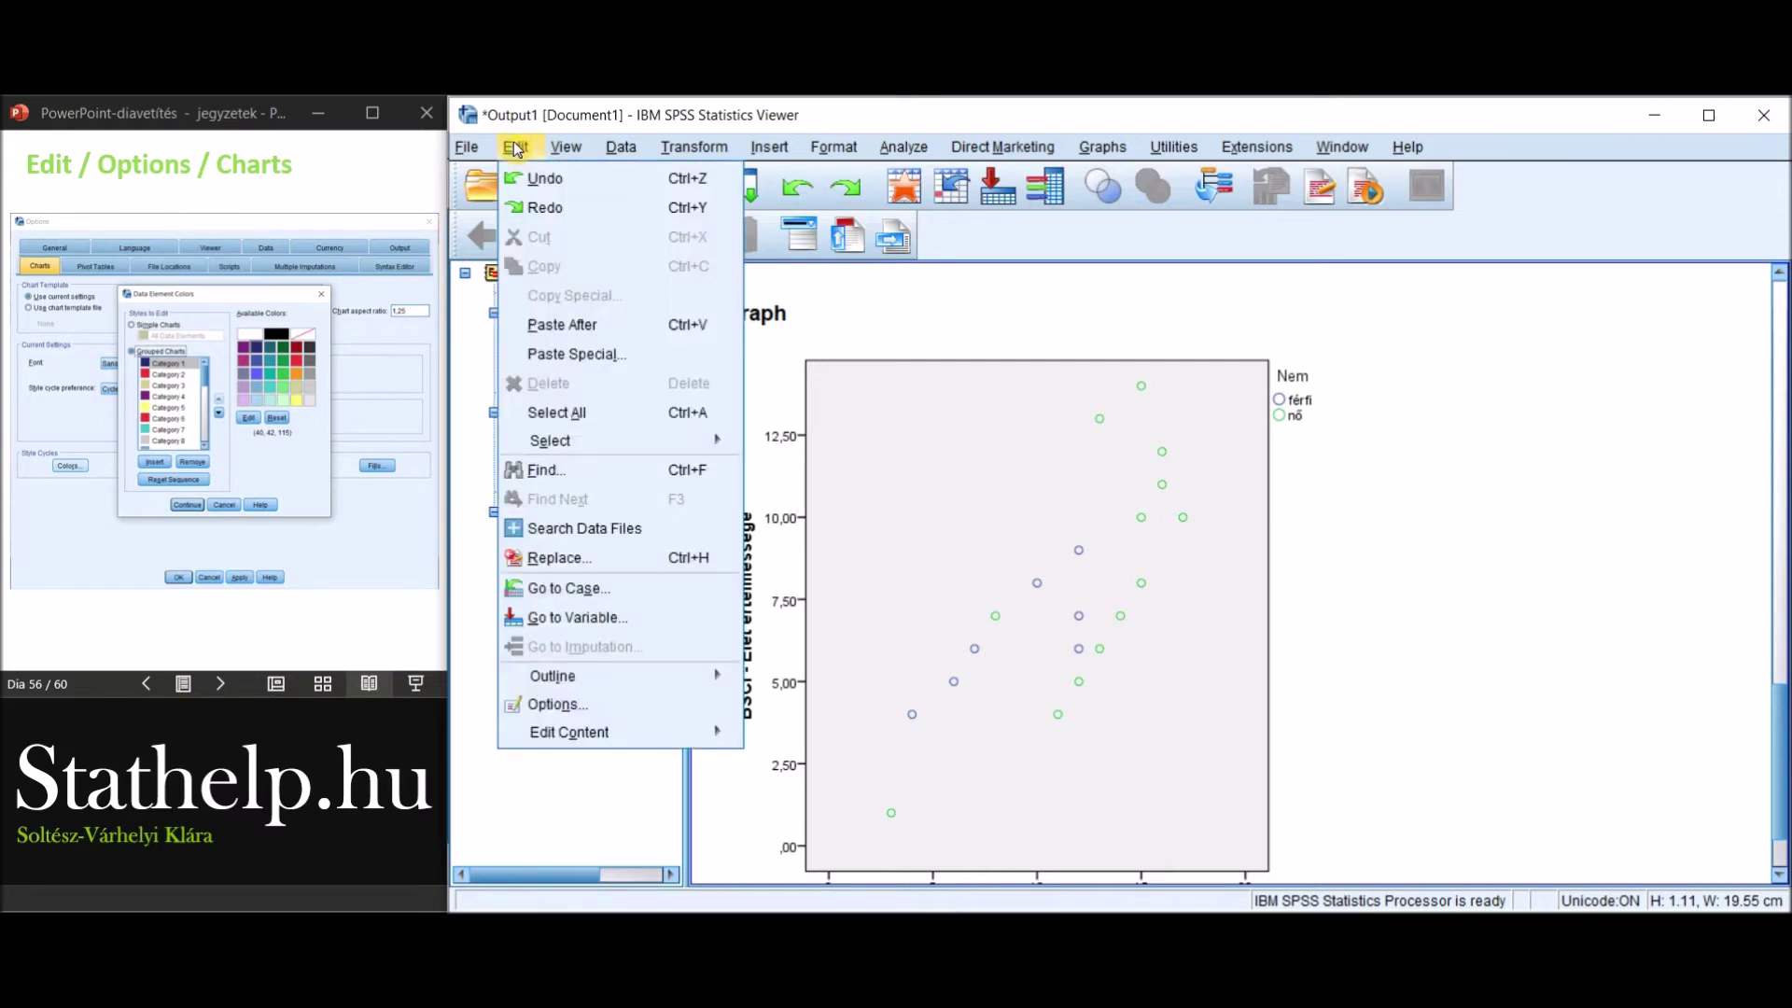
left_click(591, 703)
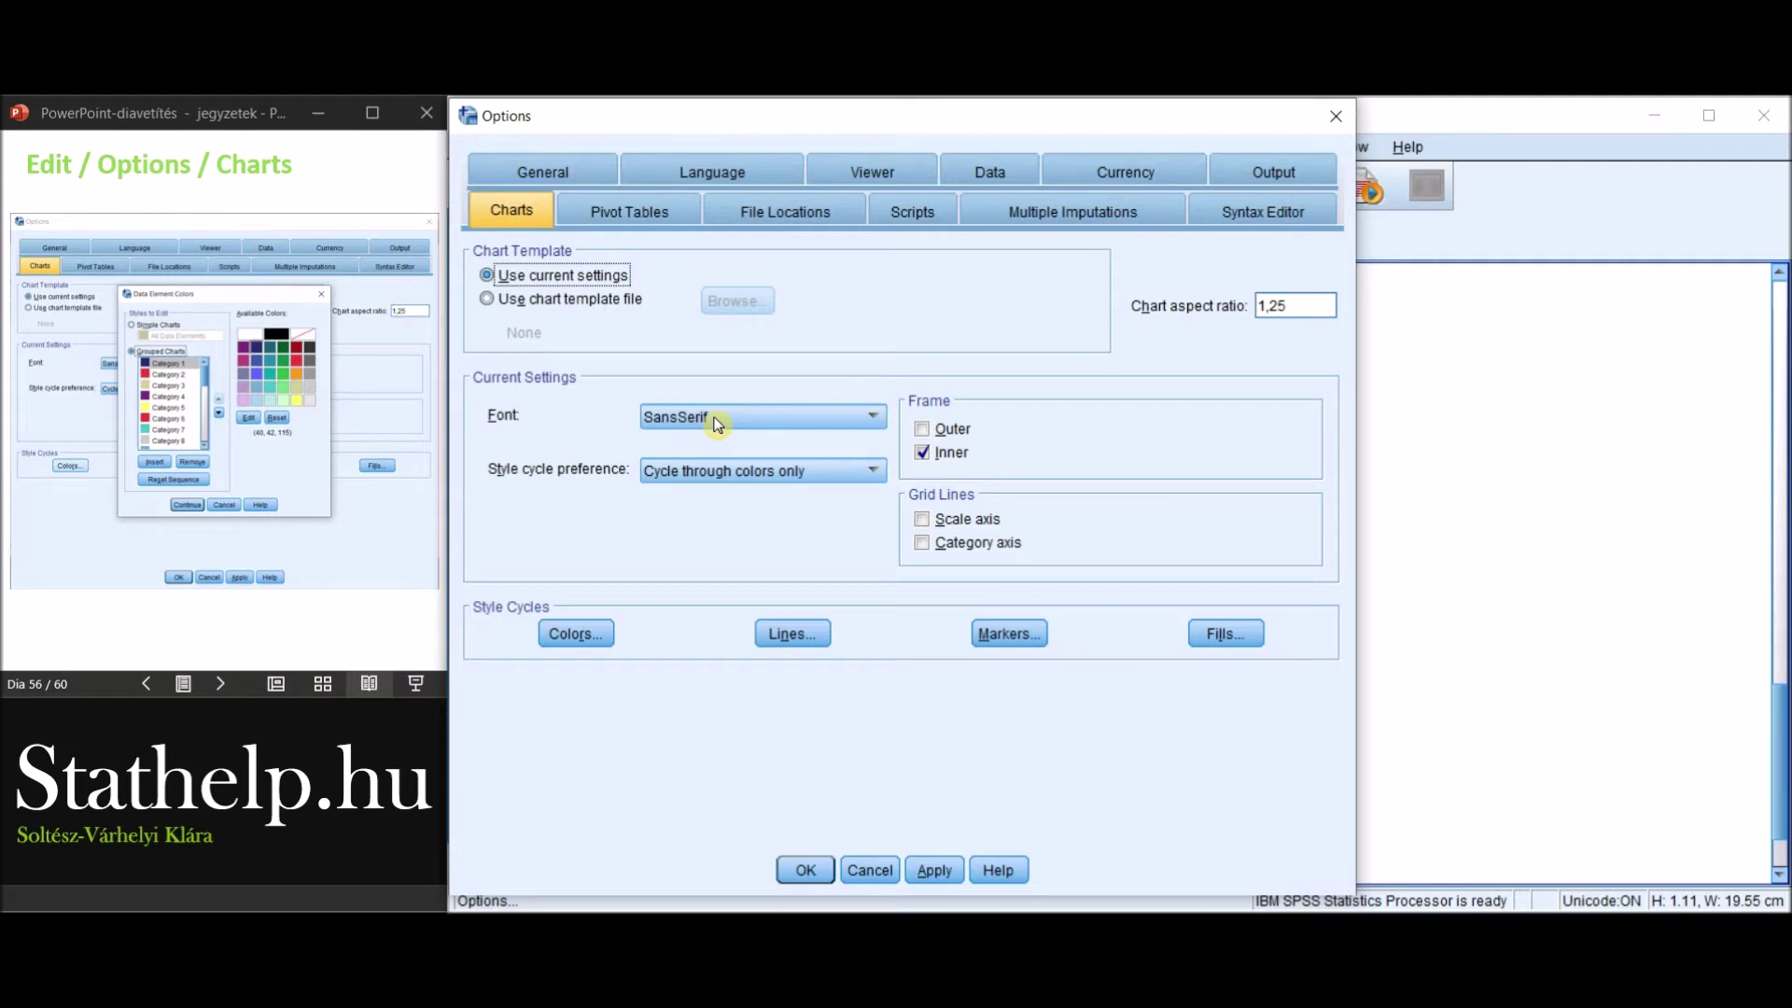
left_click(586, 643)
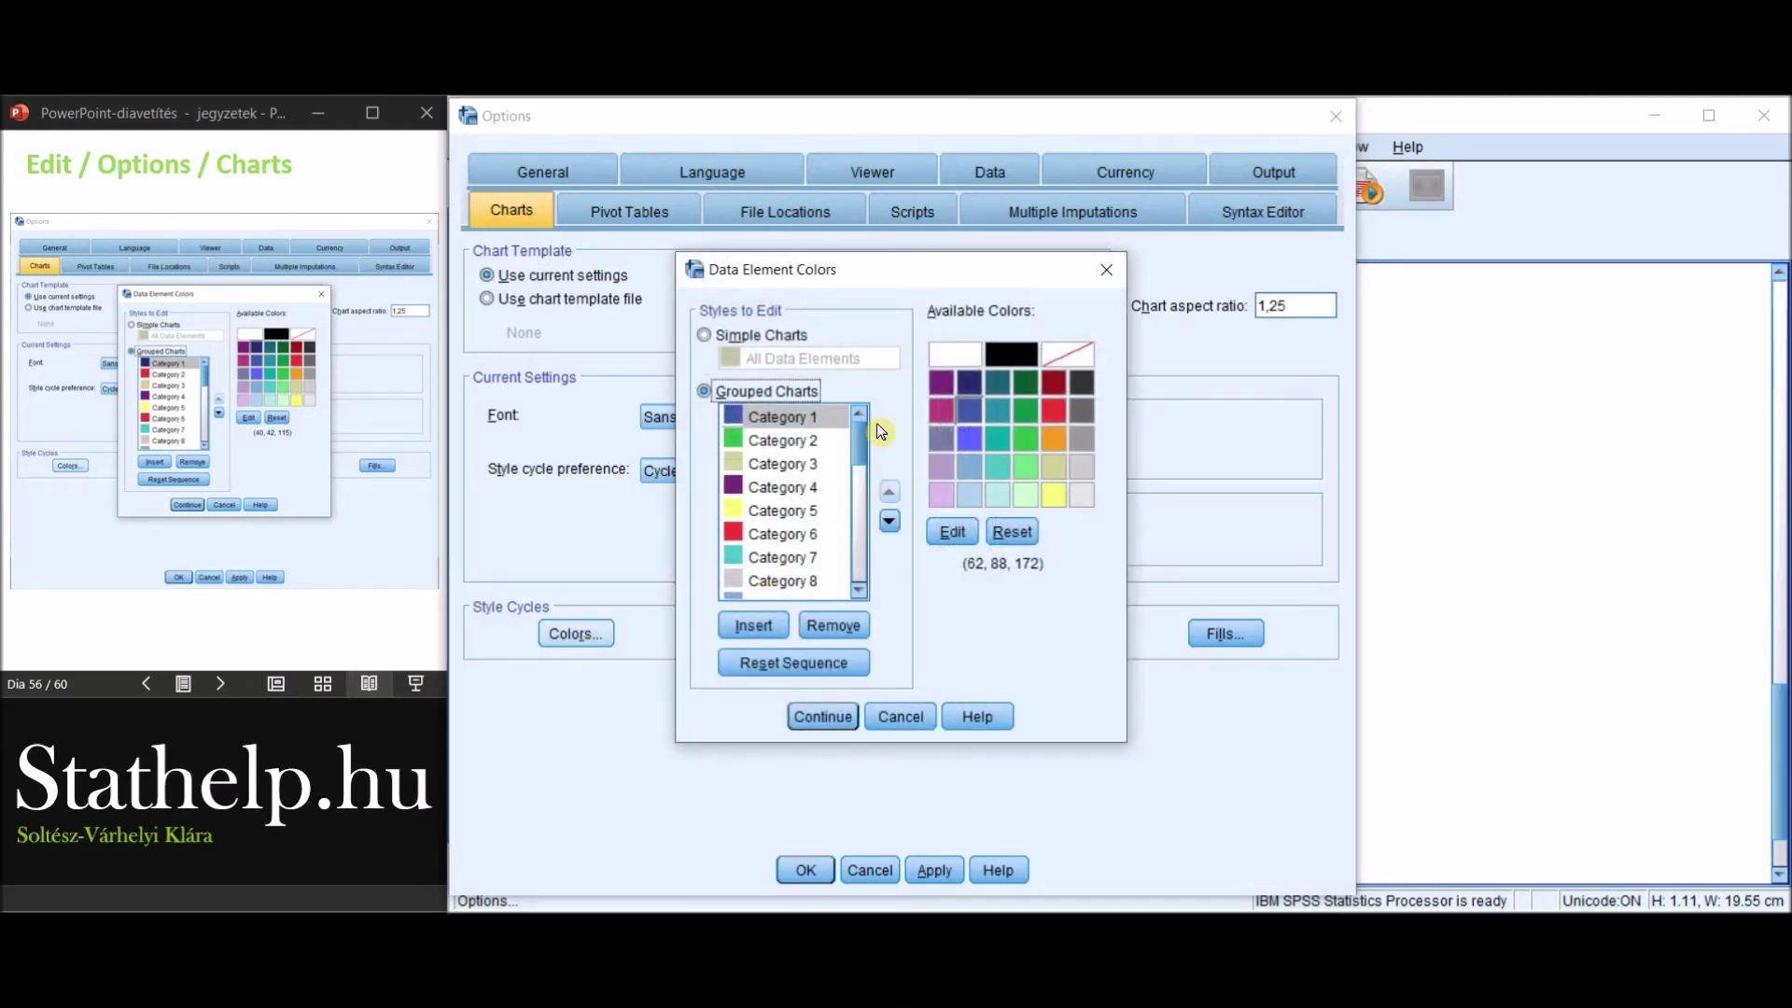
left_click(735, 341)
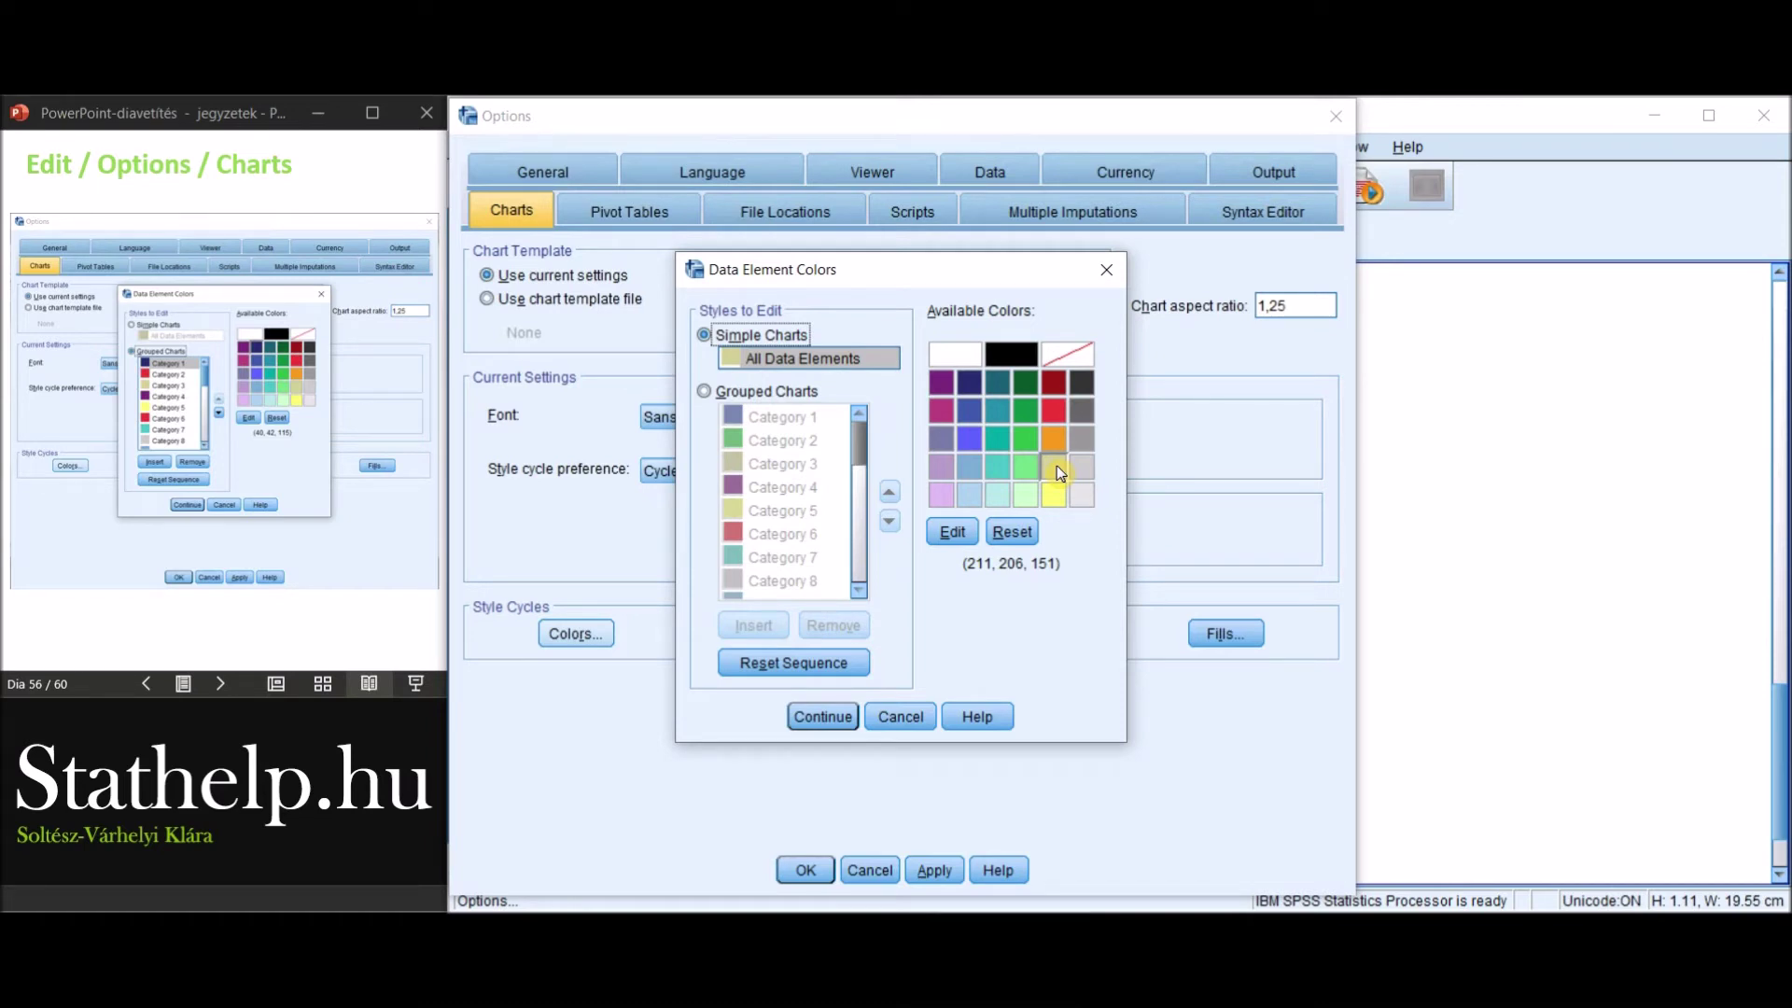
left_click(1080, 469)
For grouped charts, set Category 1 to dark blue (40, 42, 115) and Category 2 to red (239, 51, 56).
left_click(800, 394)
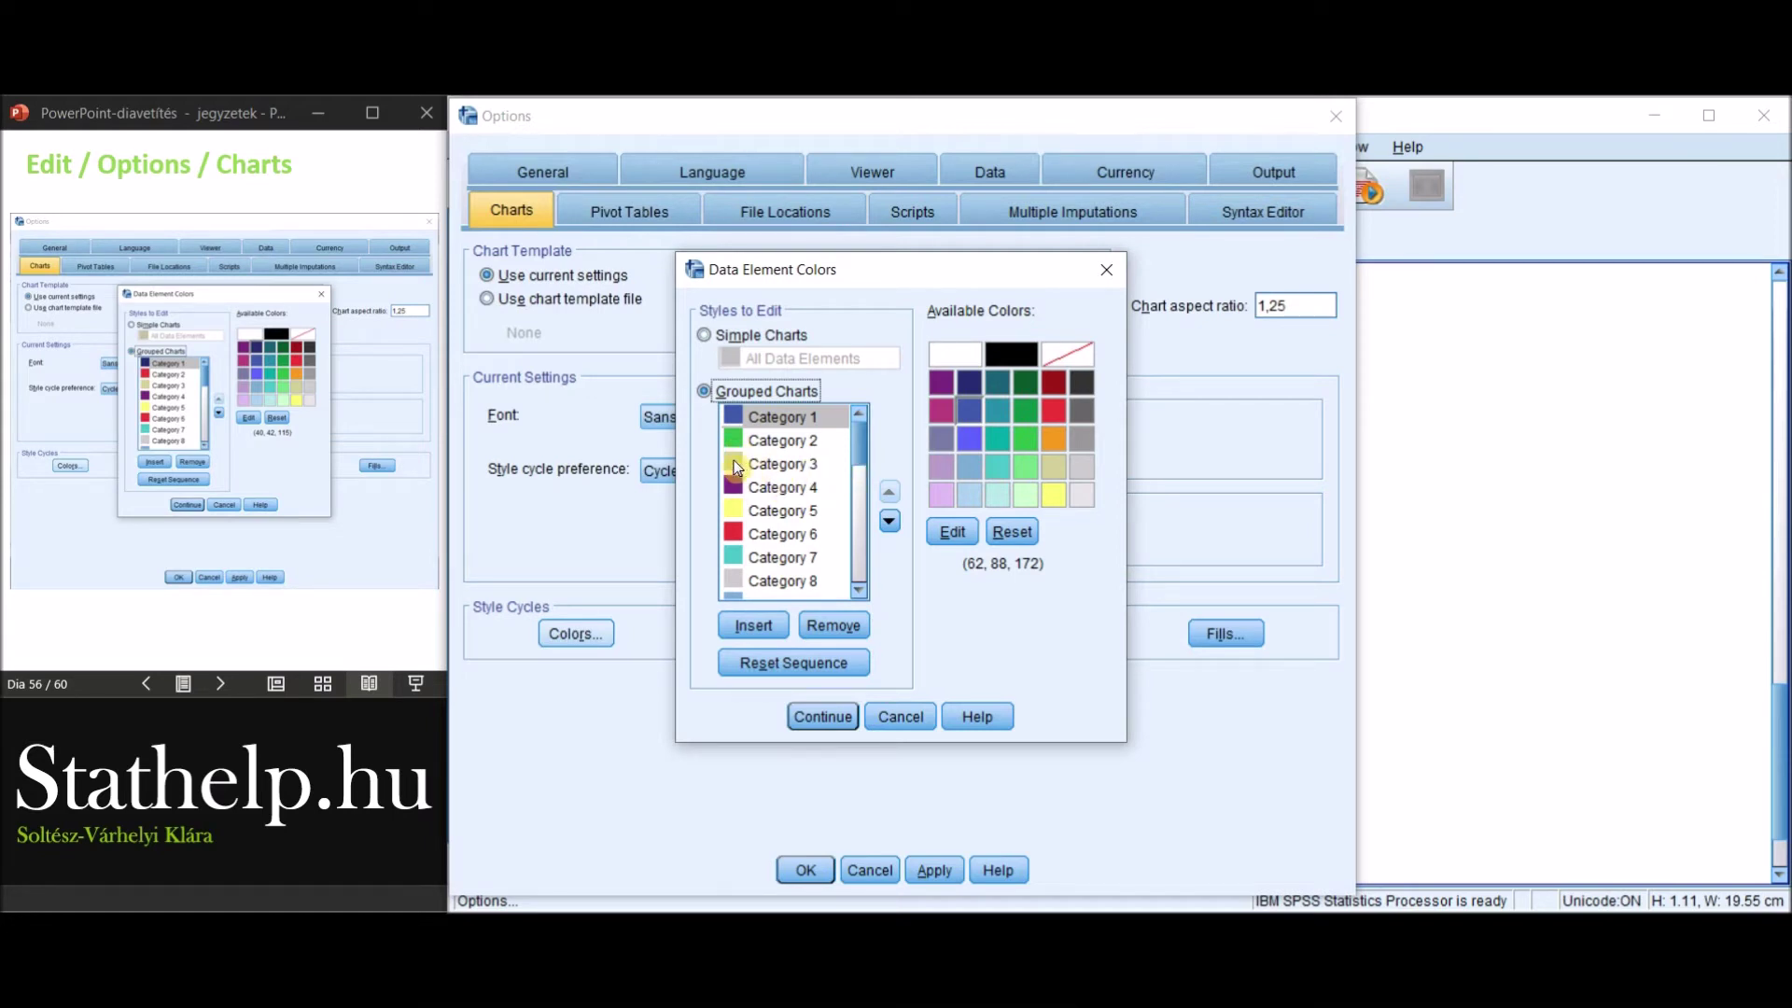
left_click(771, 419)
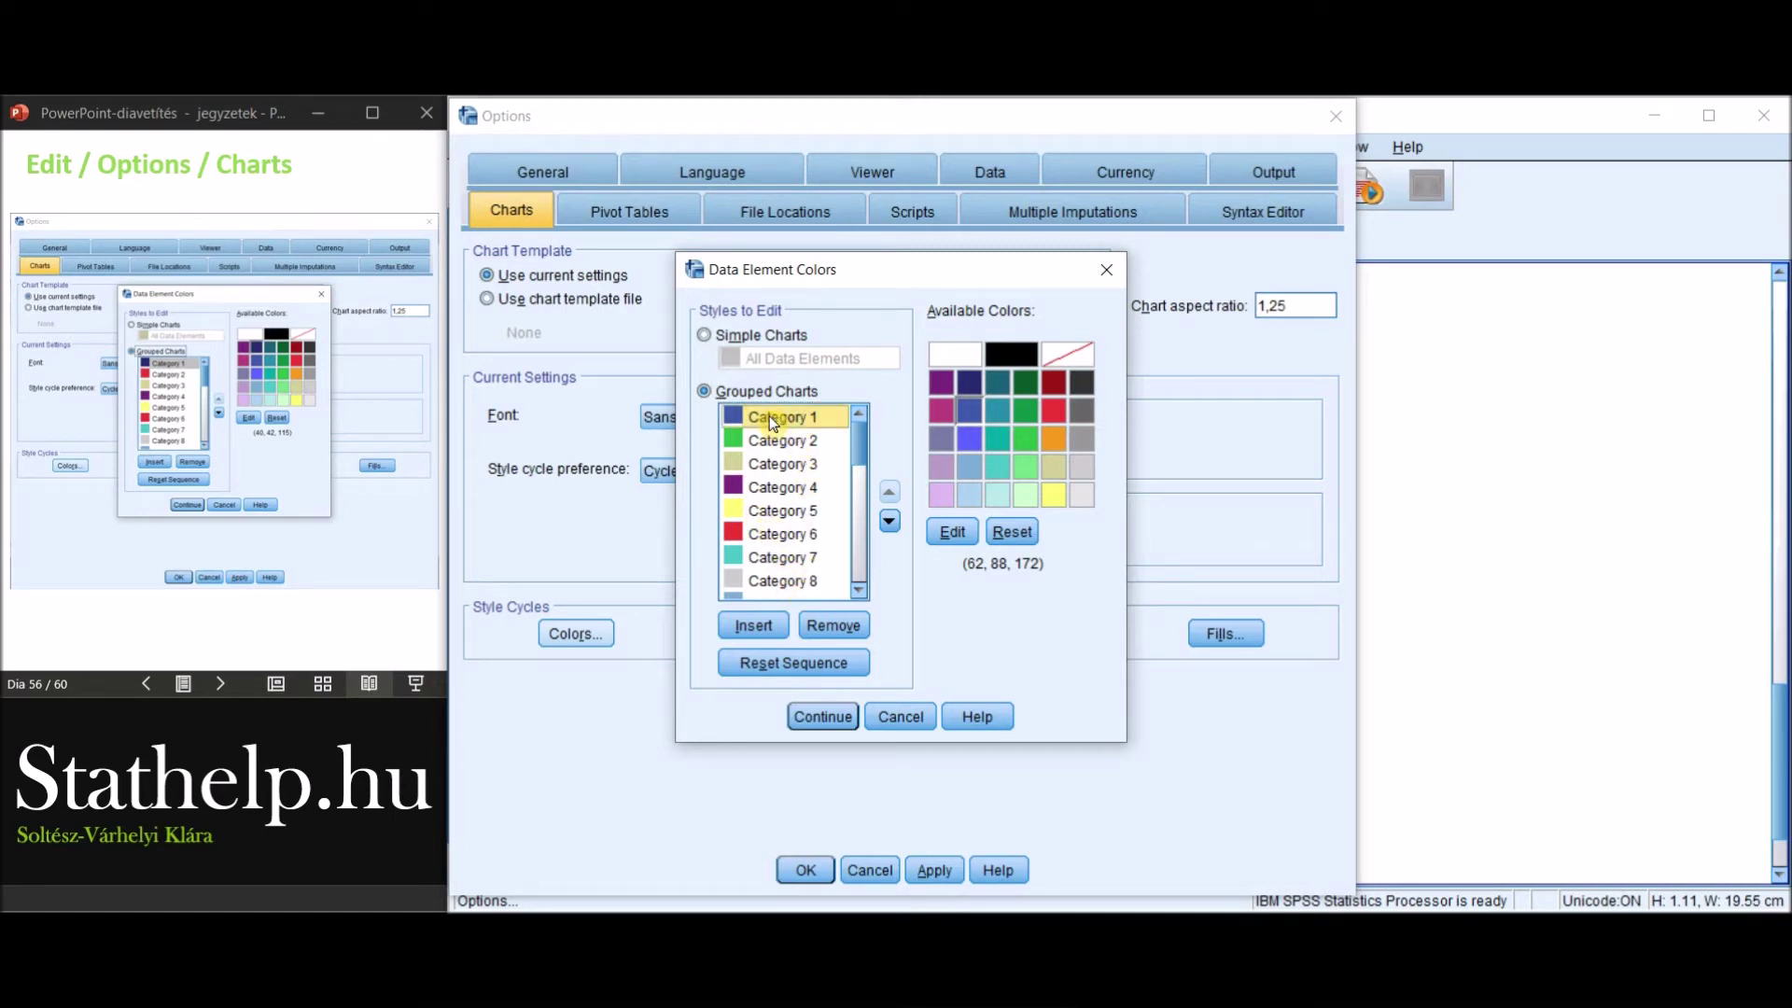
left_click(972, 383)
left_click(782, 443)
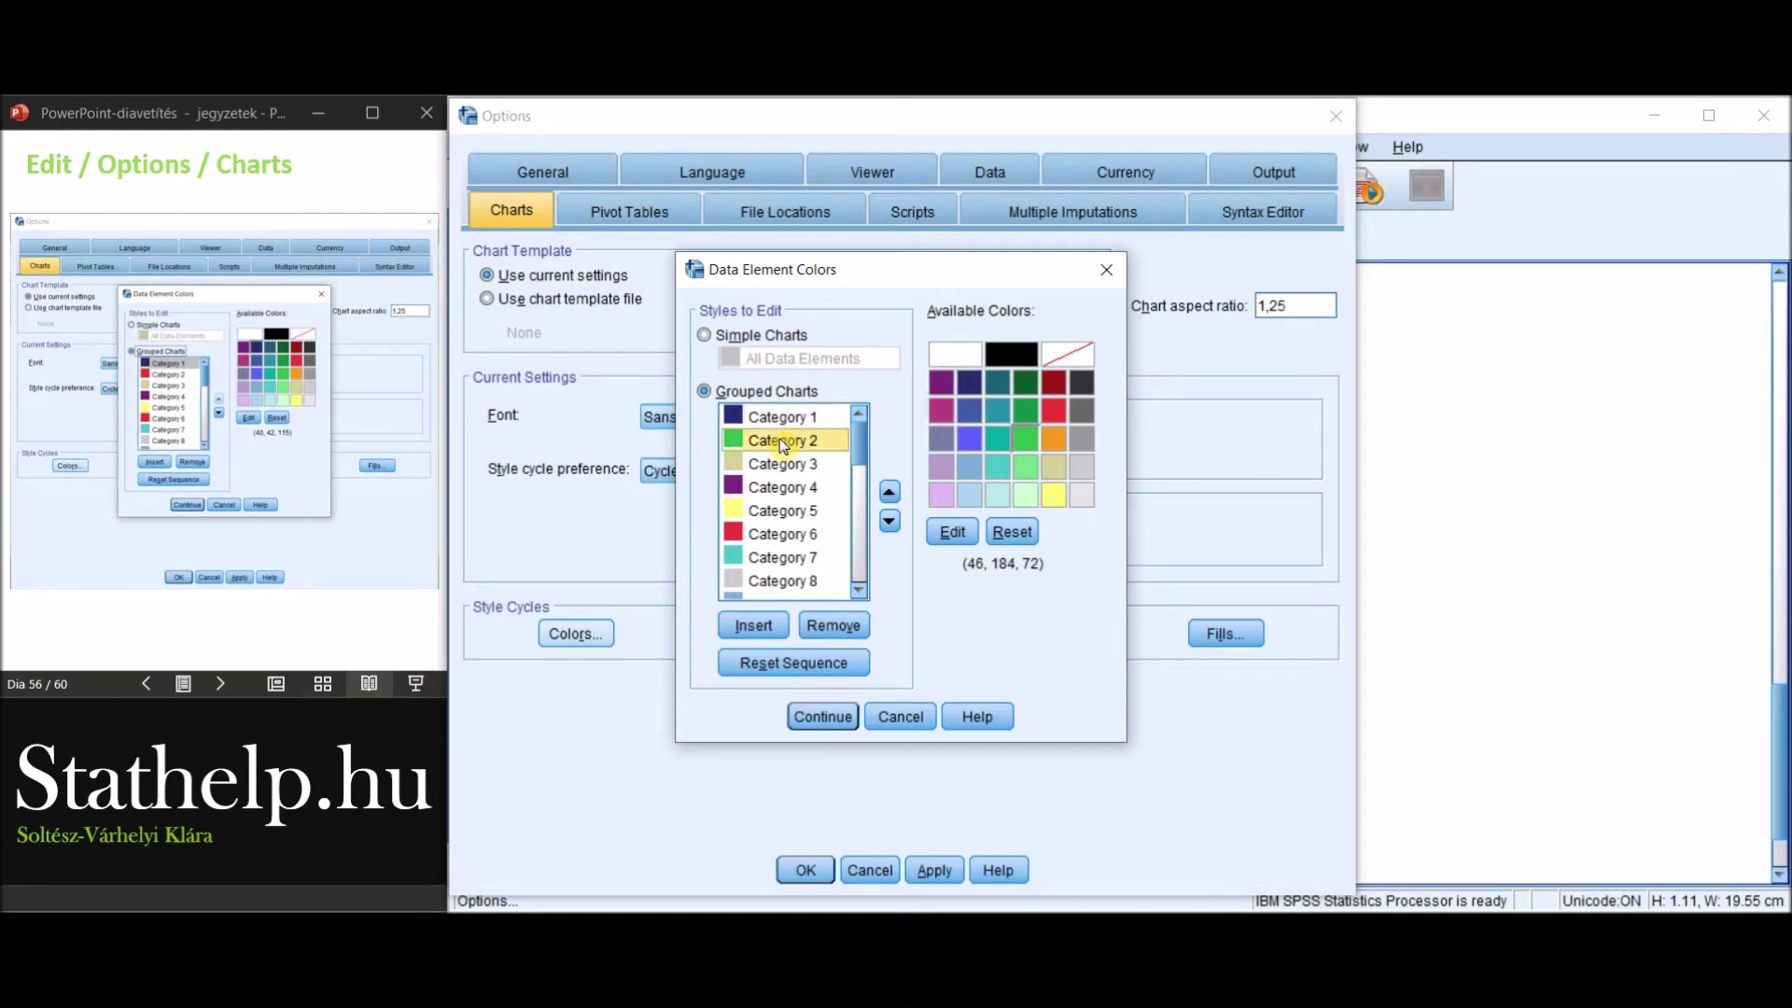
left_click(1052, 413)
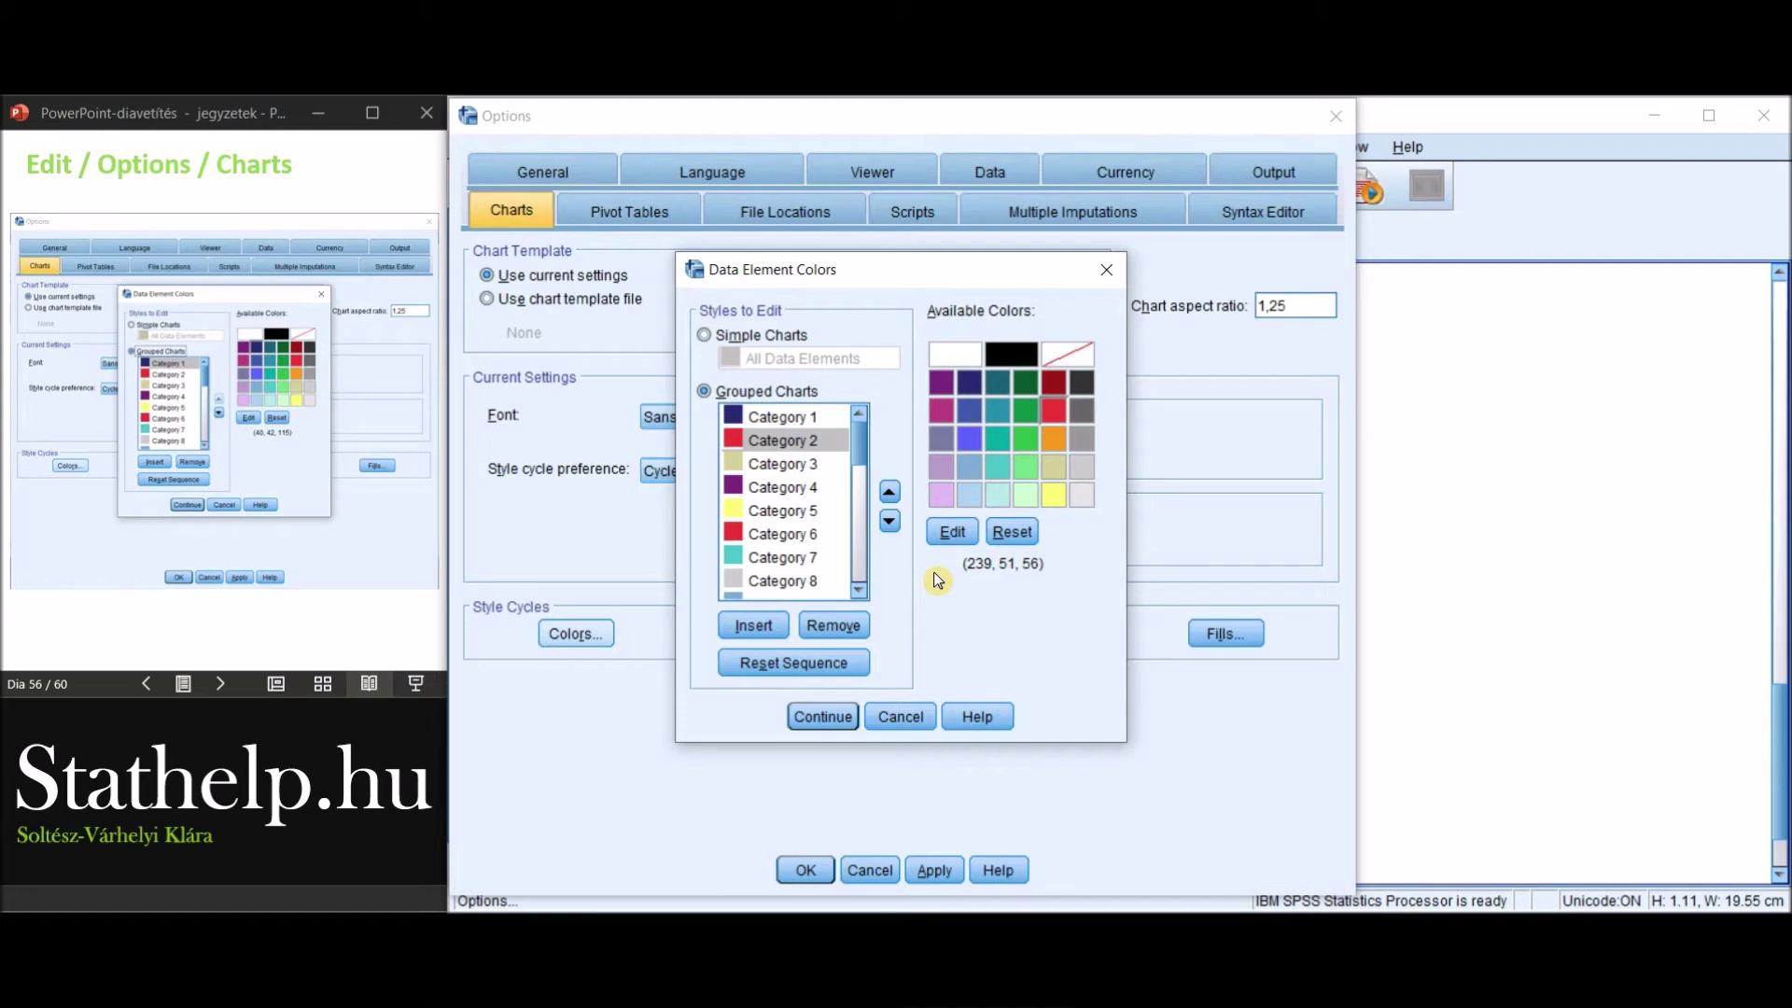
left_click(821, 717)
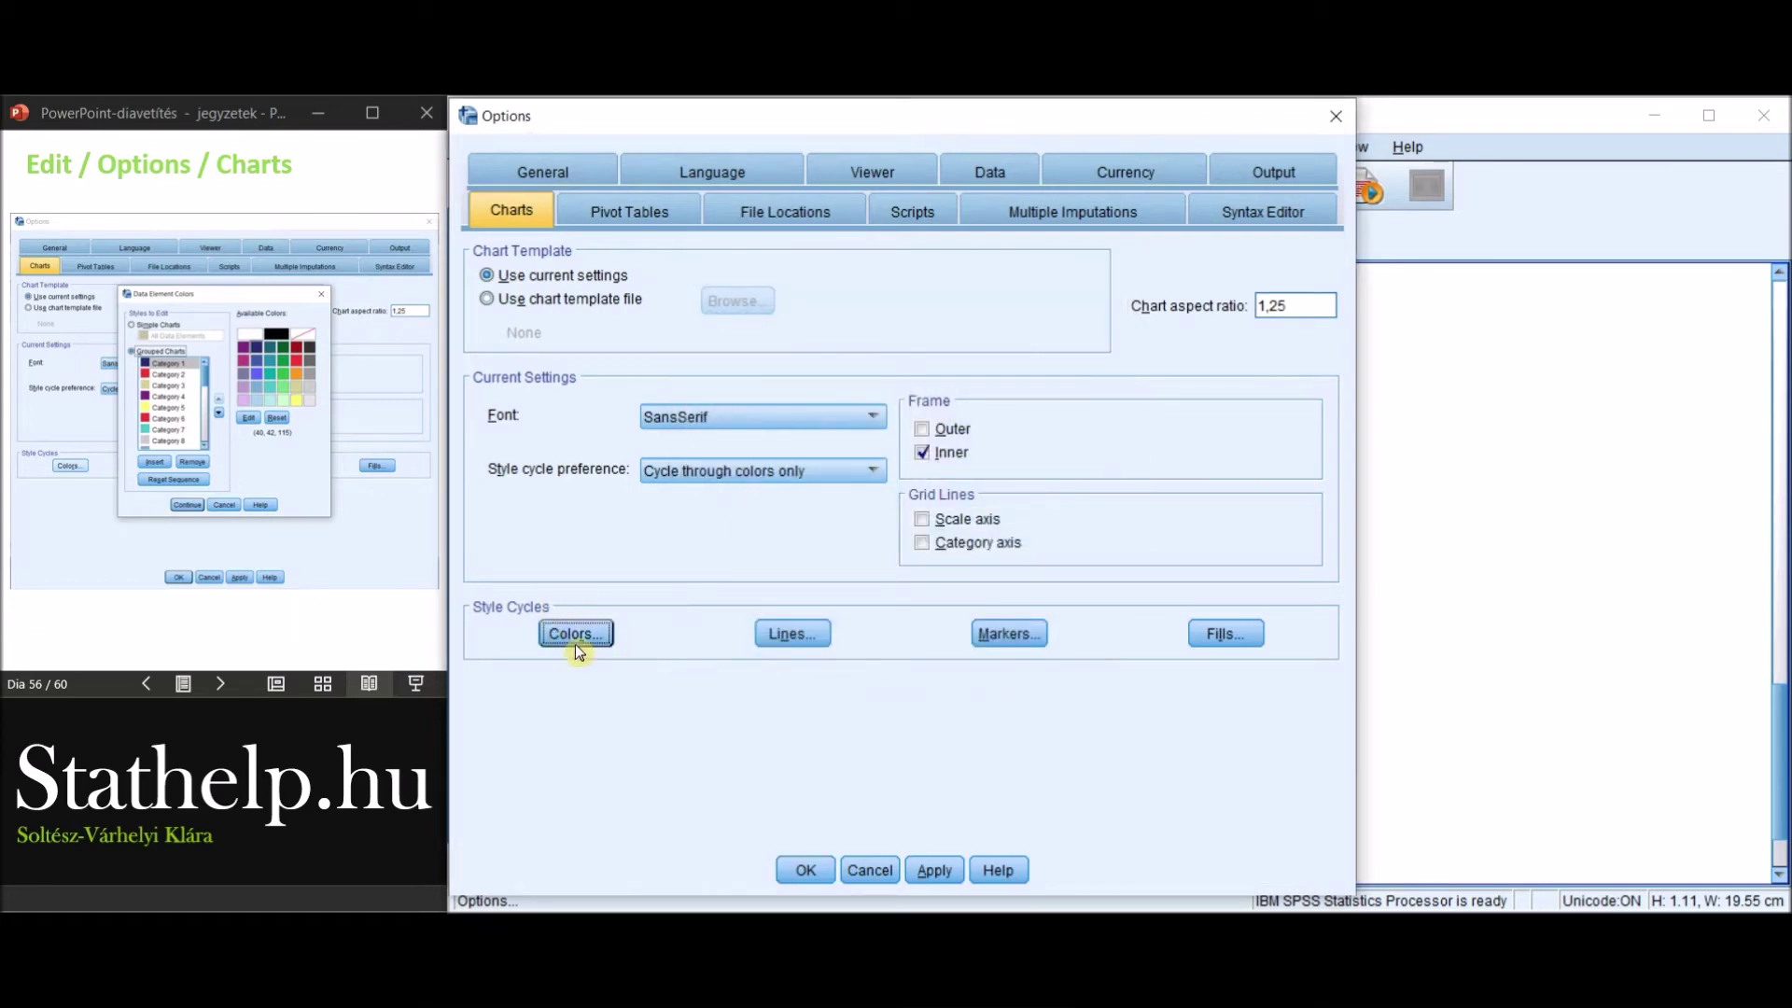
Examine the line, marker and fill style cycles in the chart options without changing them.
left_click(787, 640)
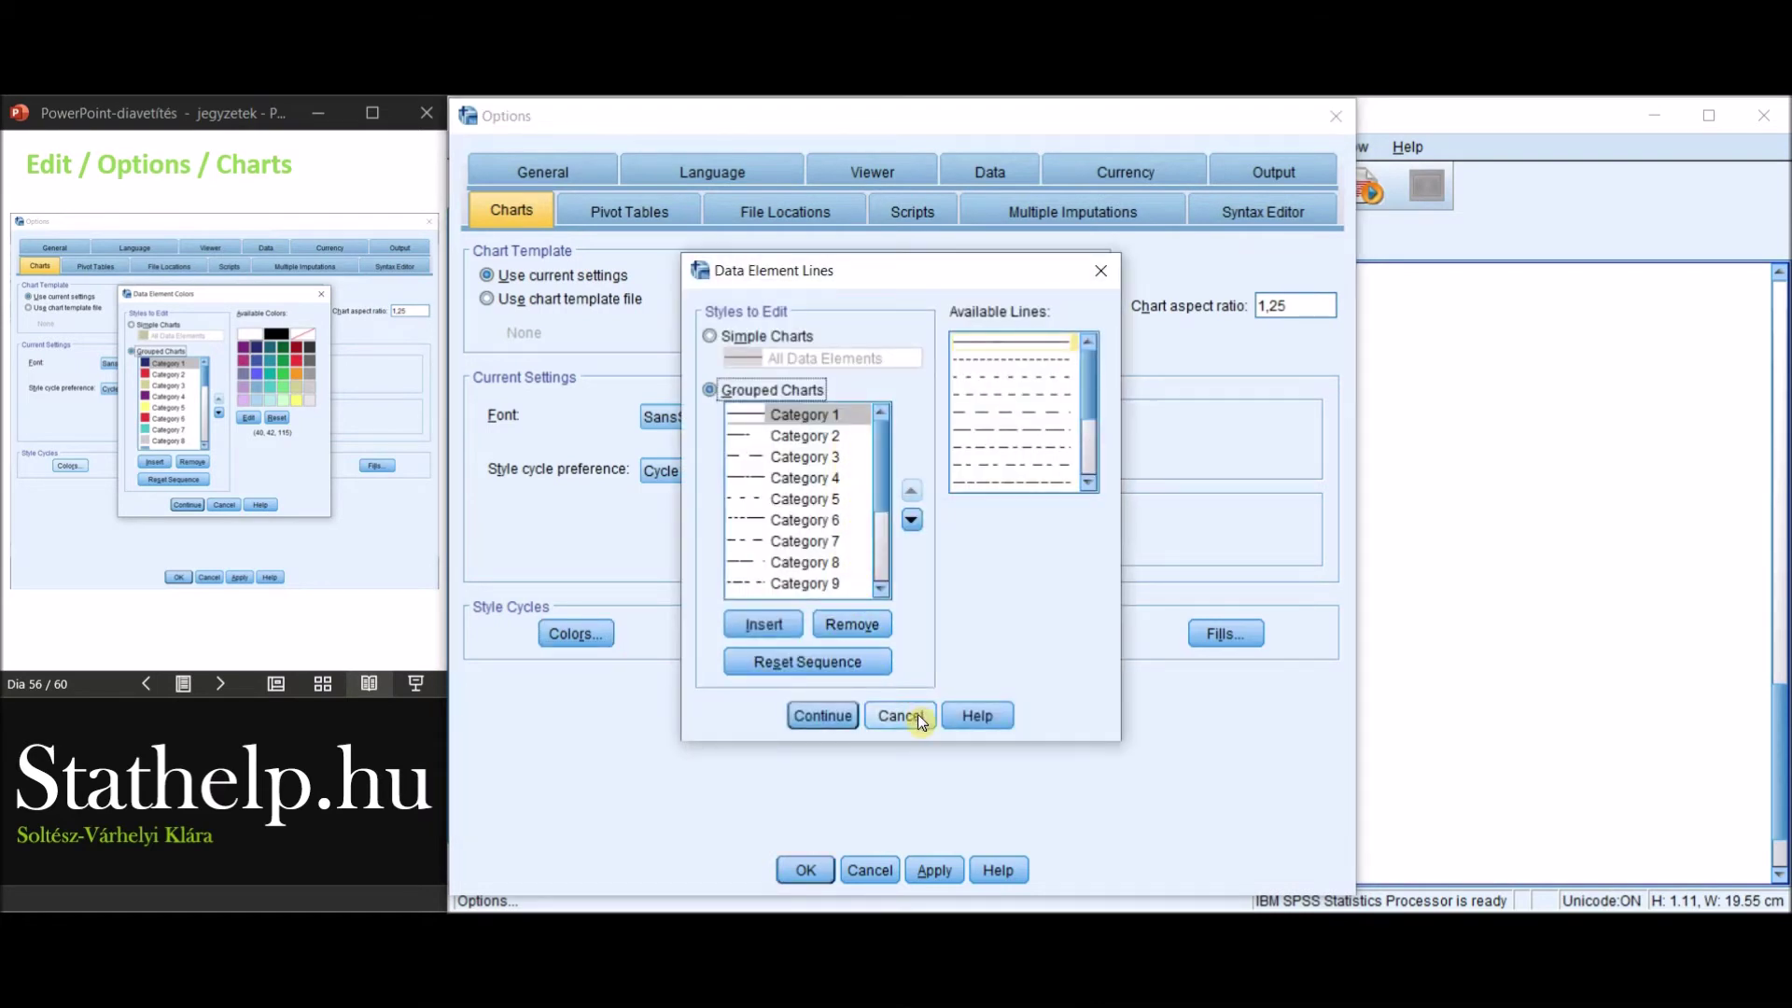
left_click(920, 717)
left_click(1010, 636)
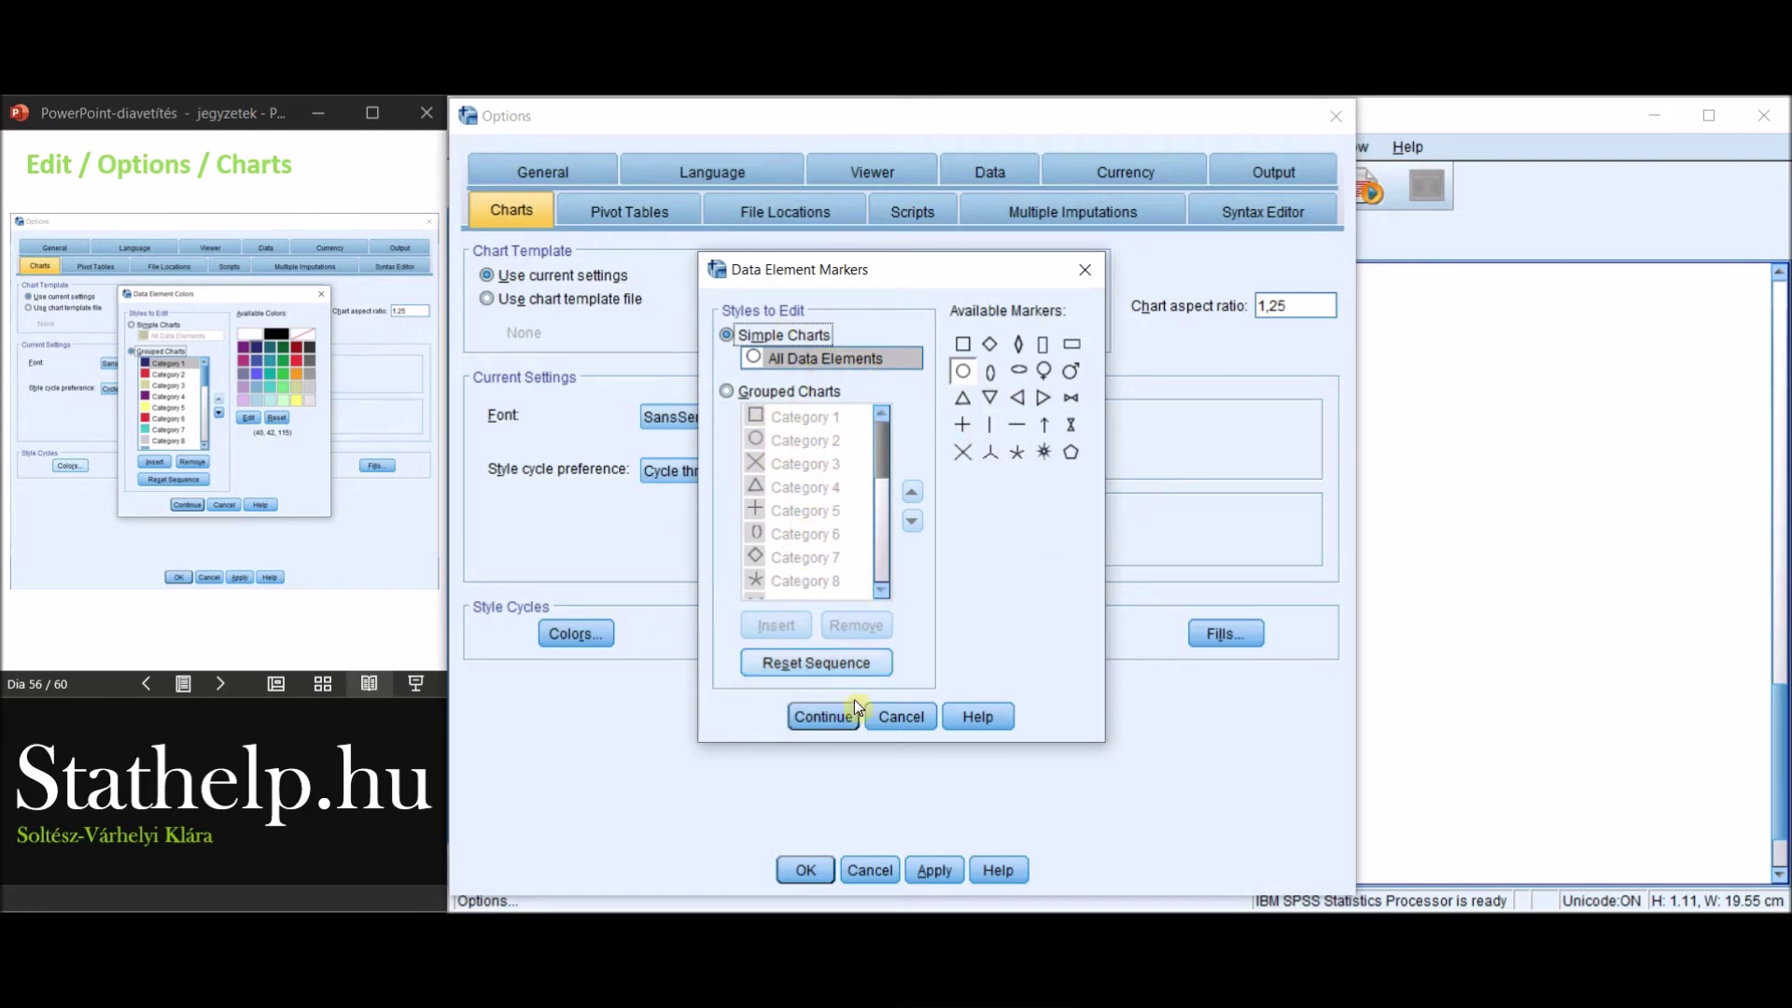
left_click(826, 717)
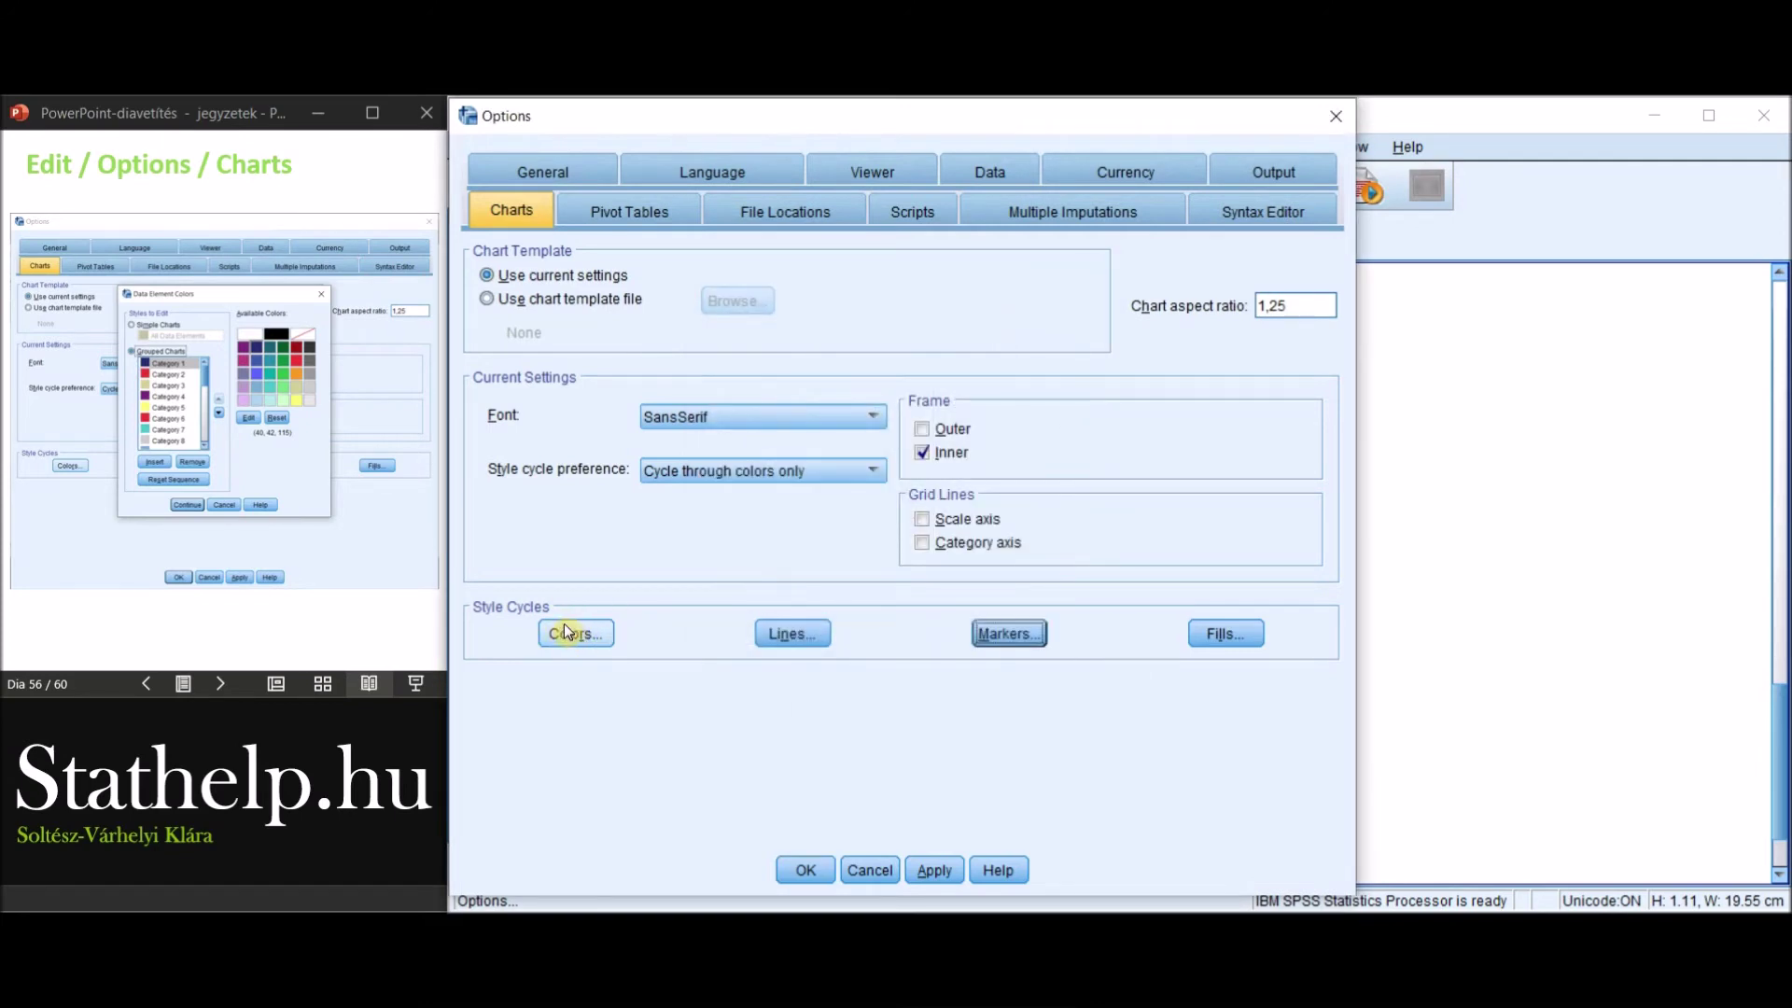
left_click(1247, 632)
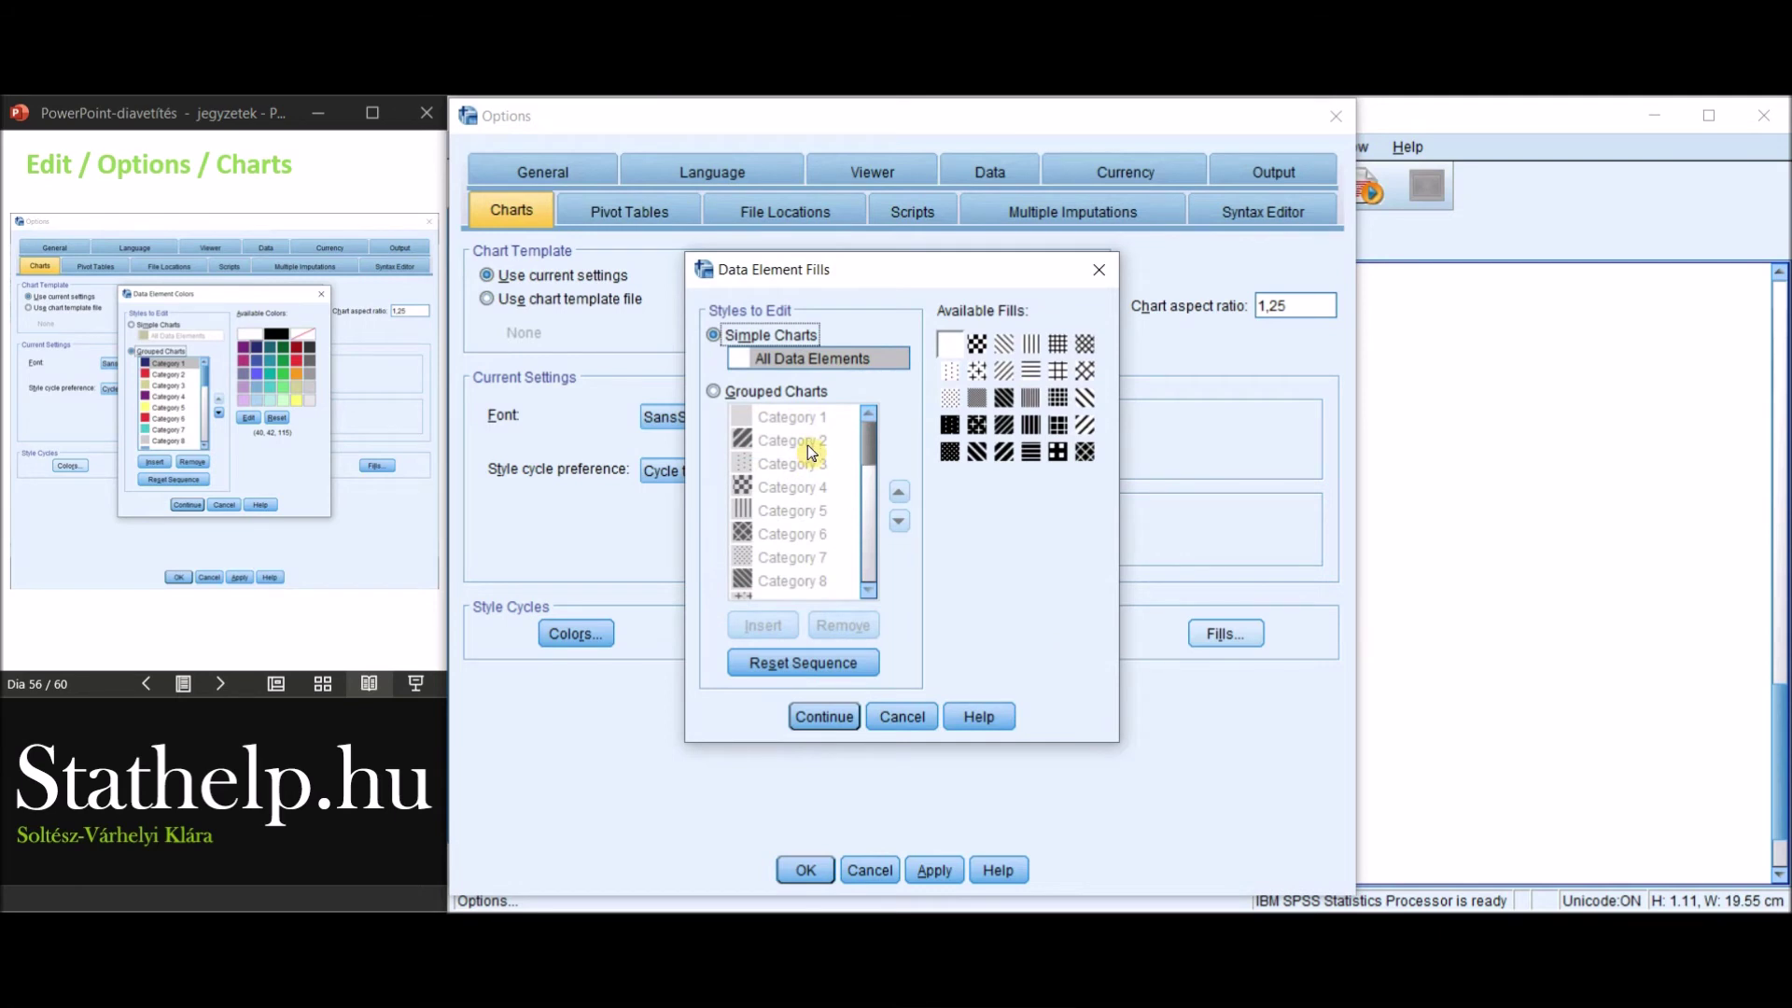
left_click(900, 717)
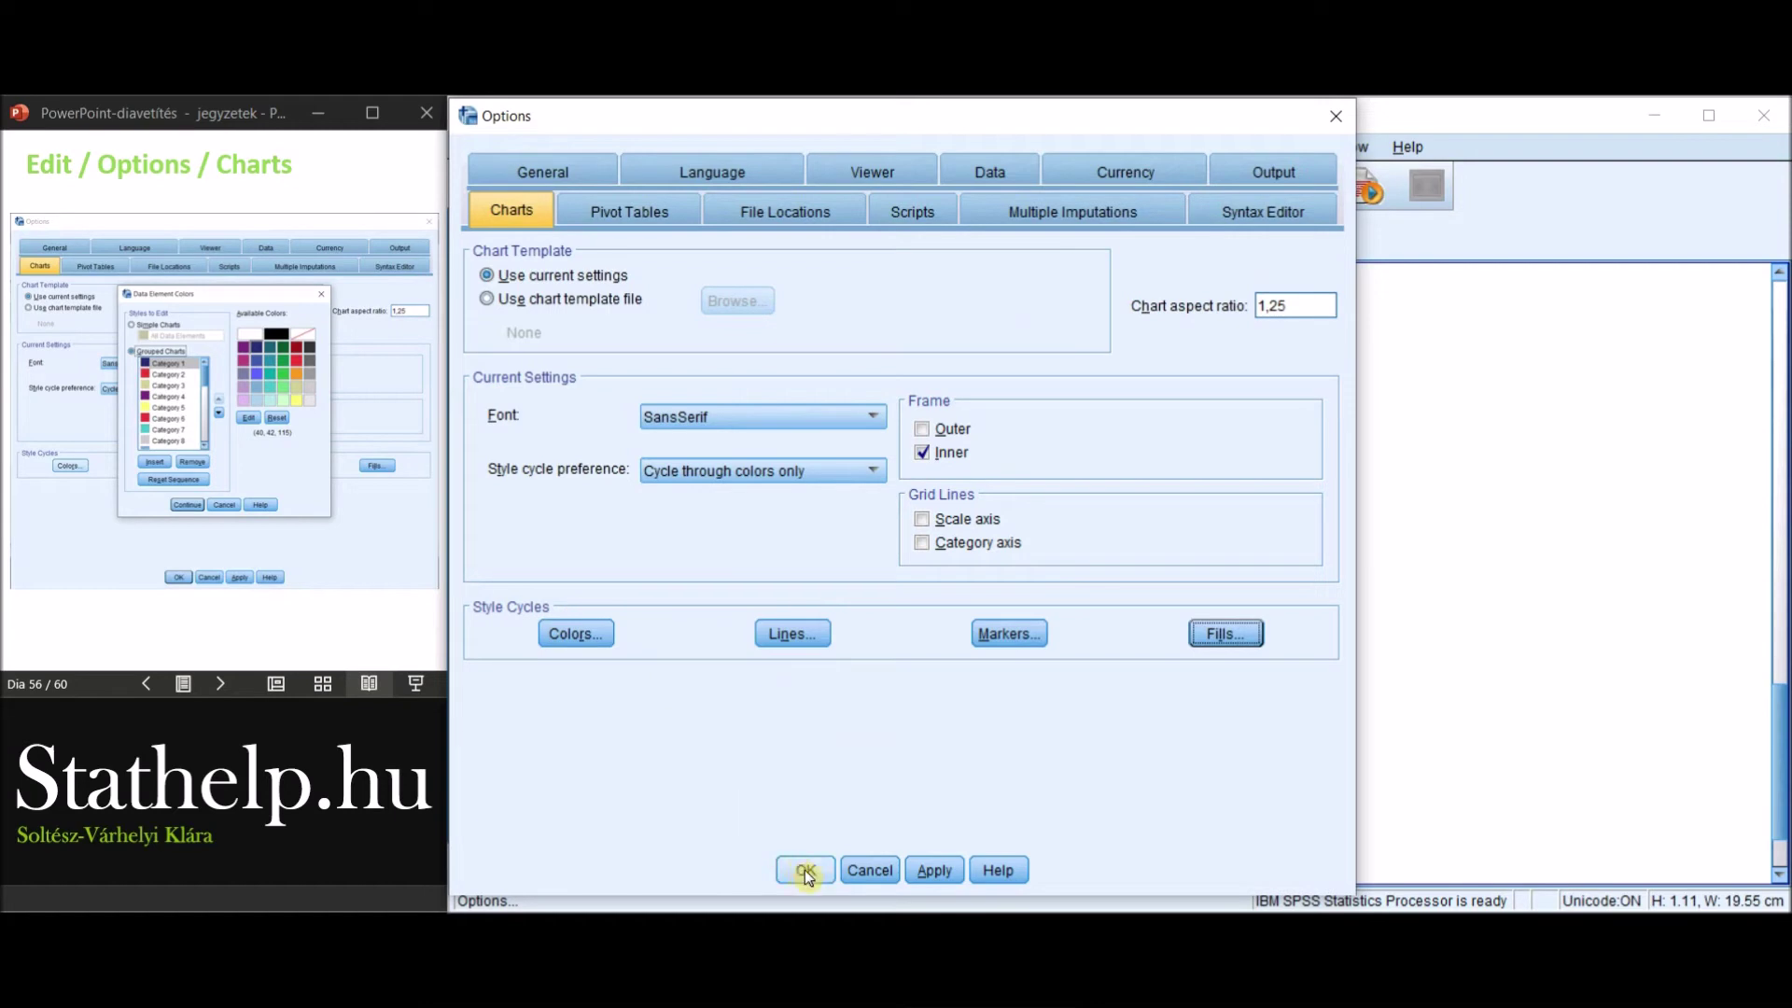
Recheck the grouped chart colours and apply the chart options.
left_click(578, 634)
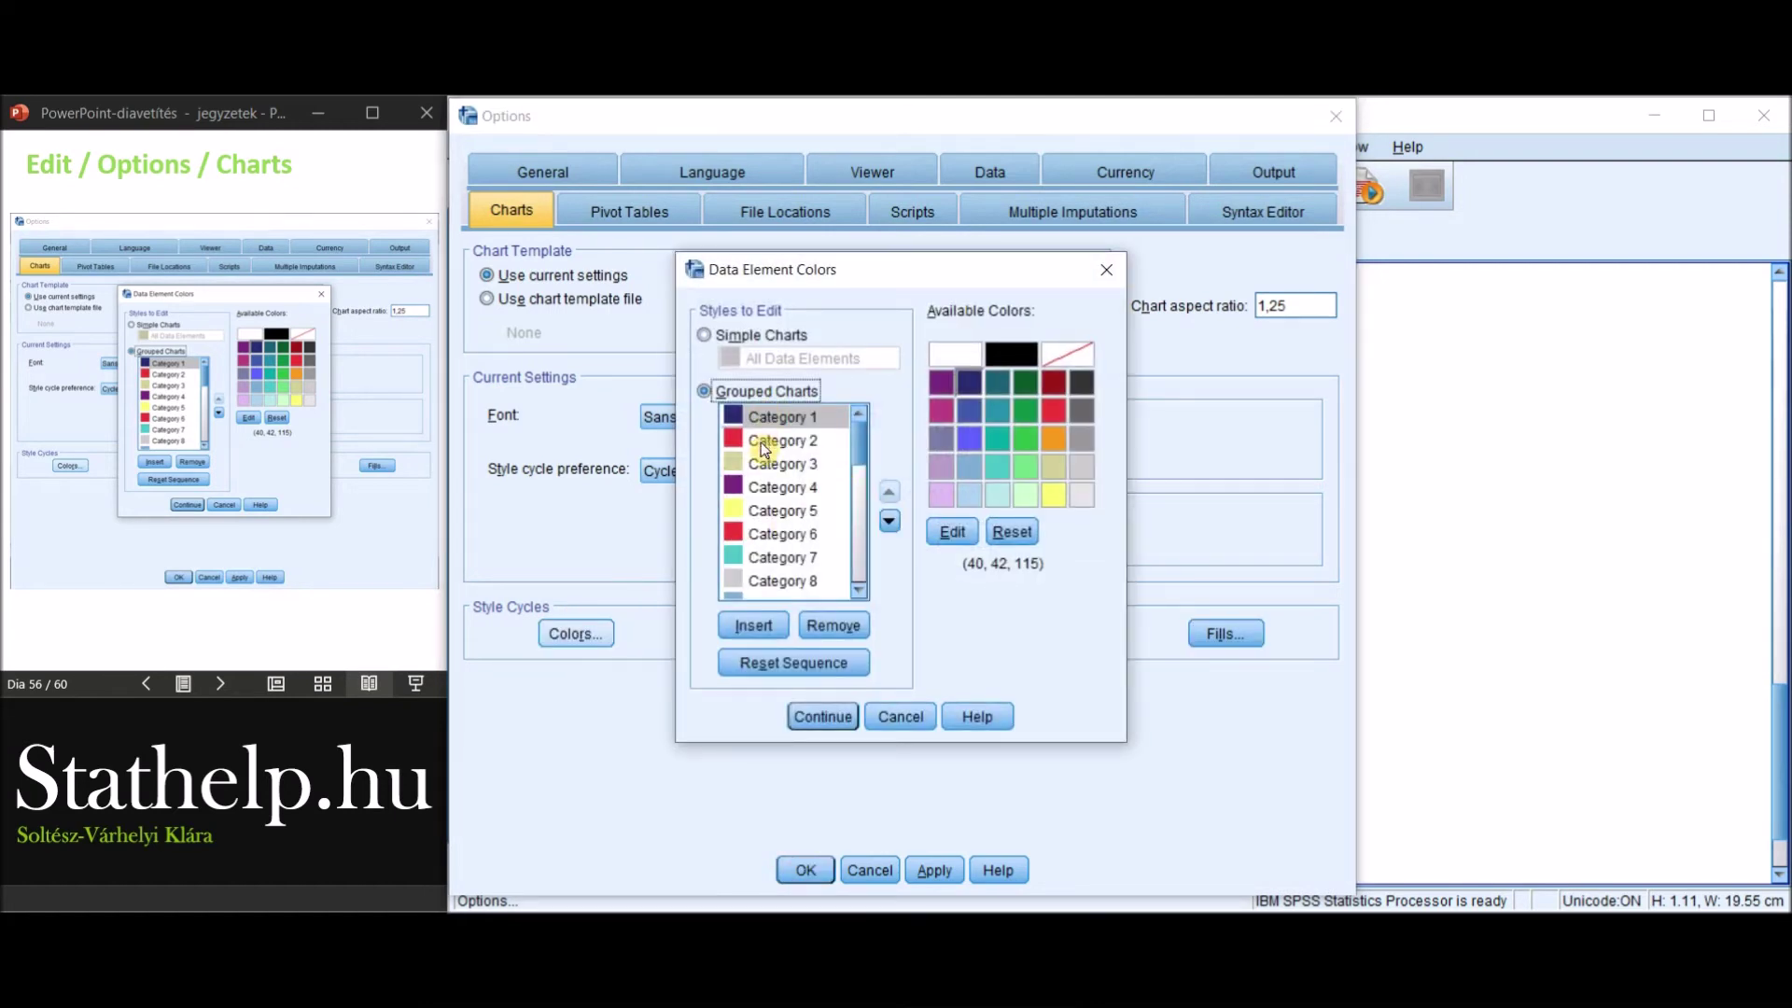
left_click(822, 716)
left_click(805, 870)
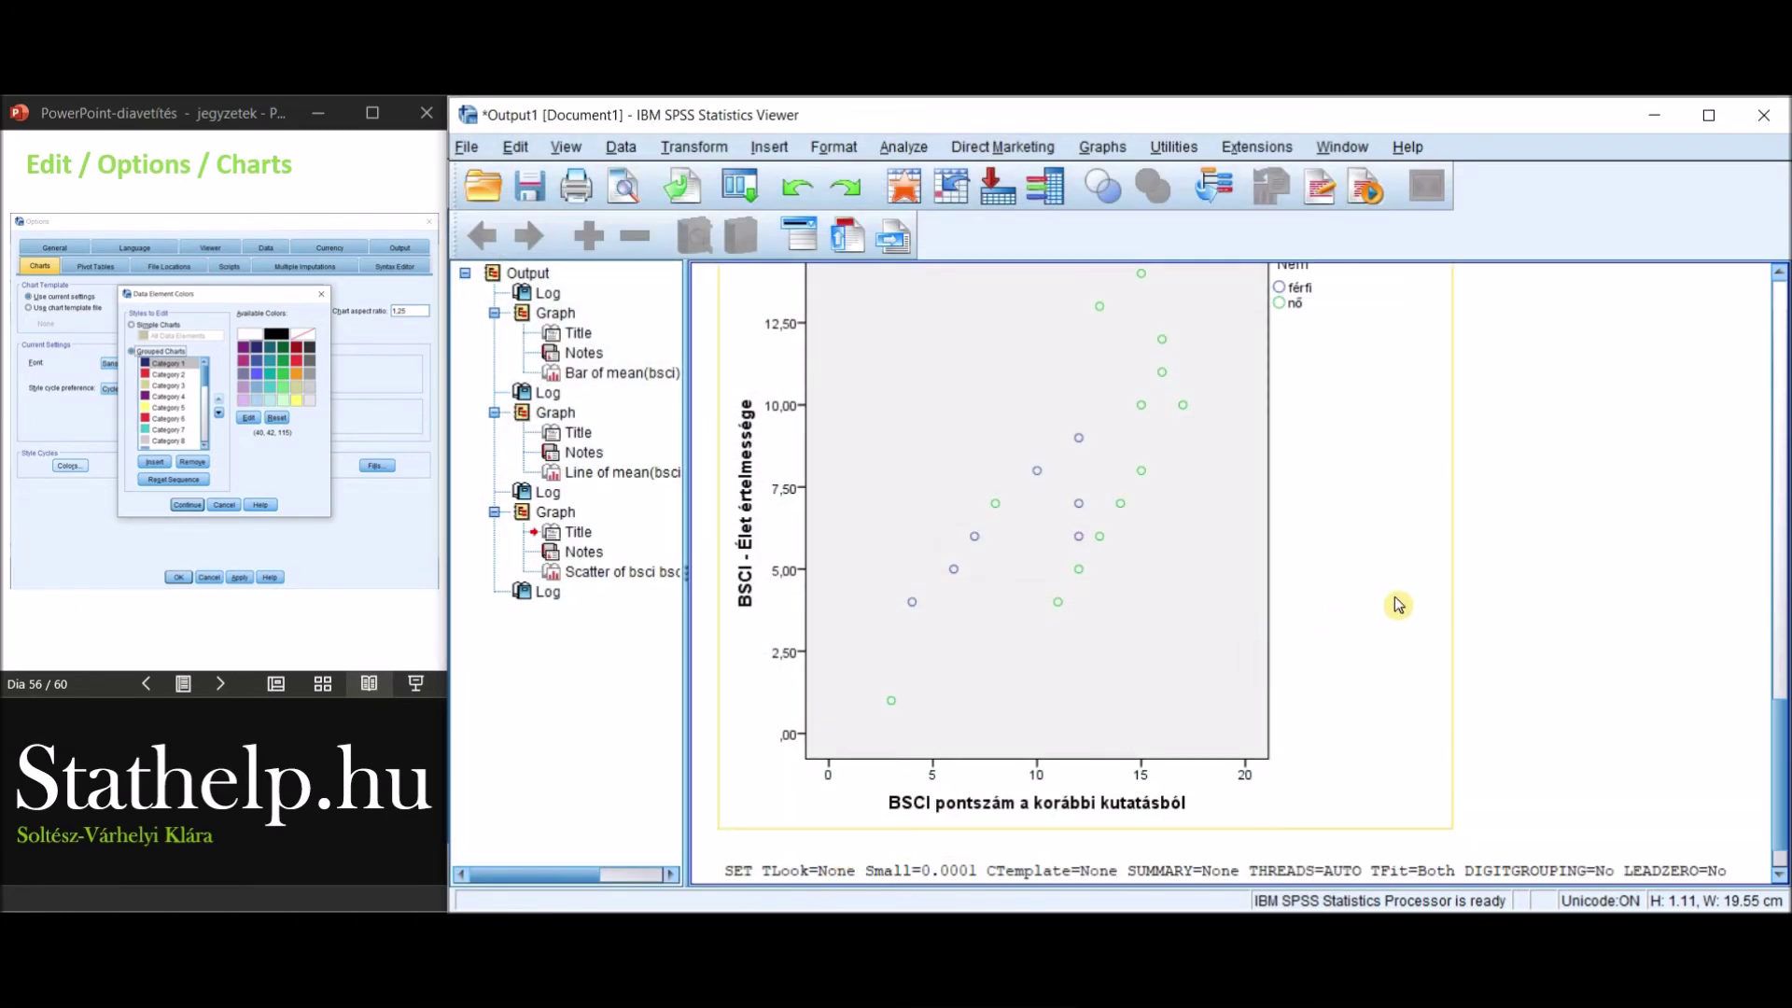
Recreate the clustered bar chart of mean BSCI by Családi állapot, clustered by Nem, using the new default colours.
scroll(1584, 572, "up", 15)
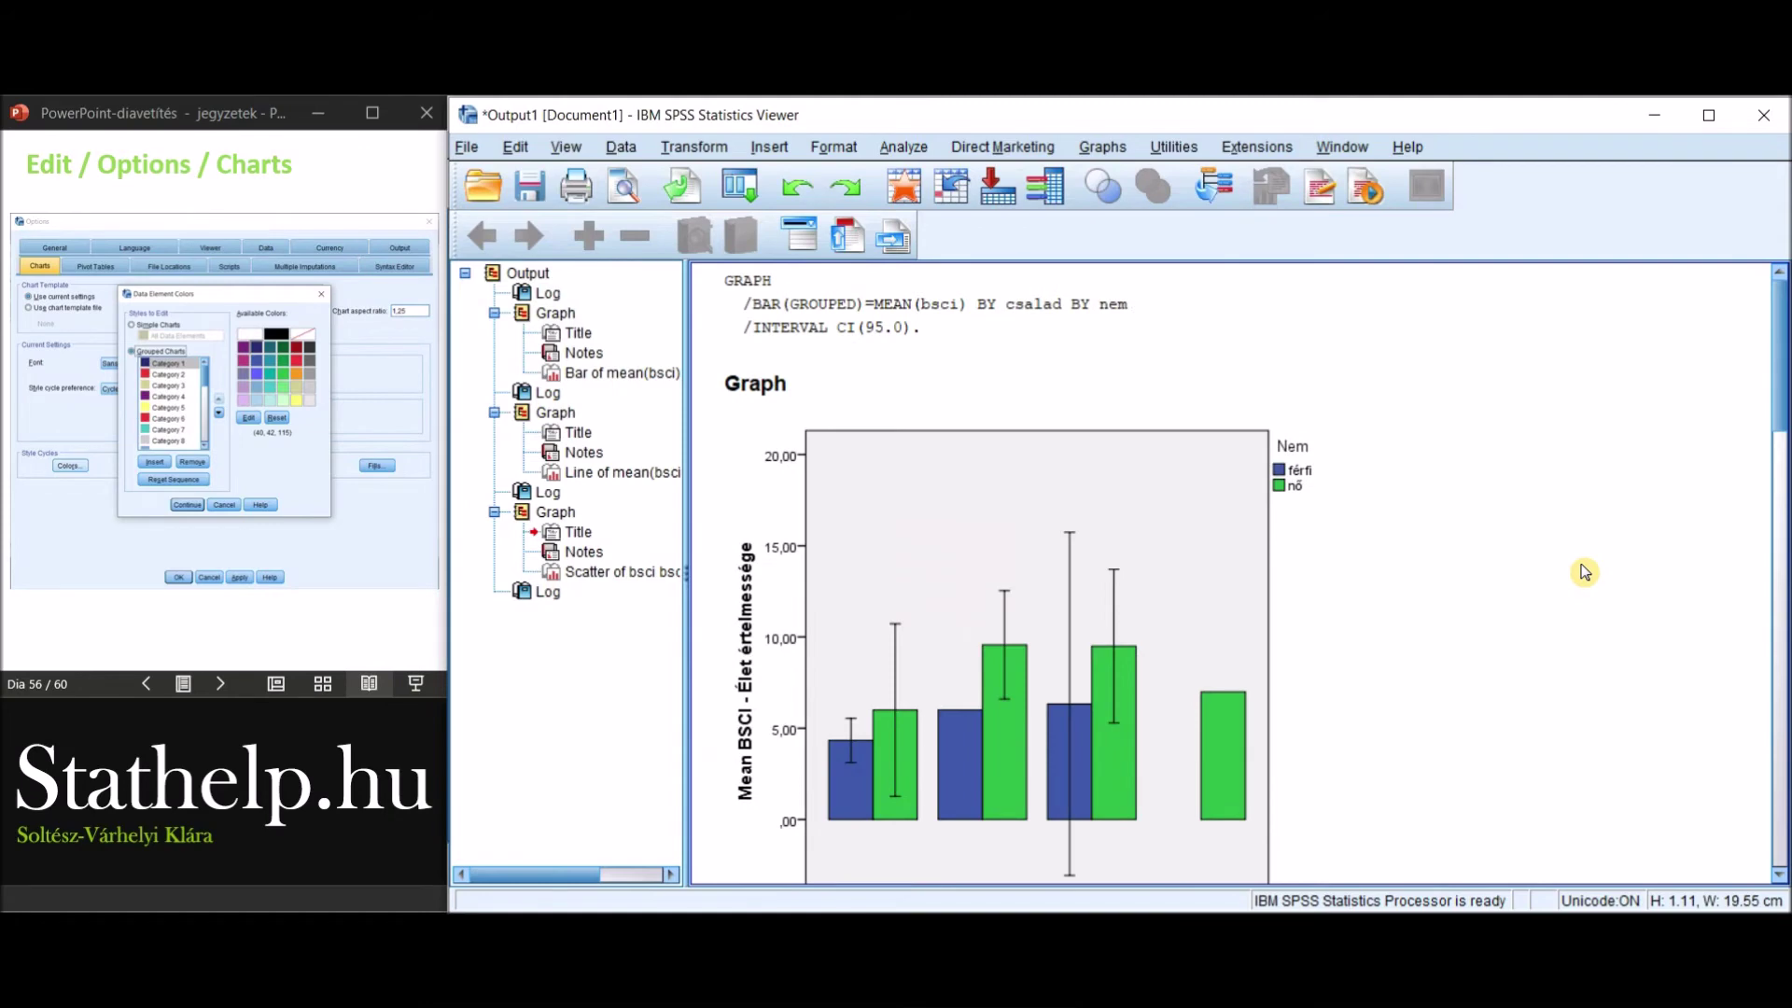
scroll(1584, 572, "down", 2)
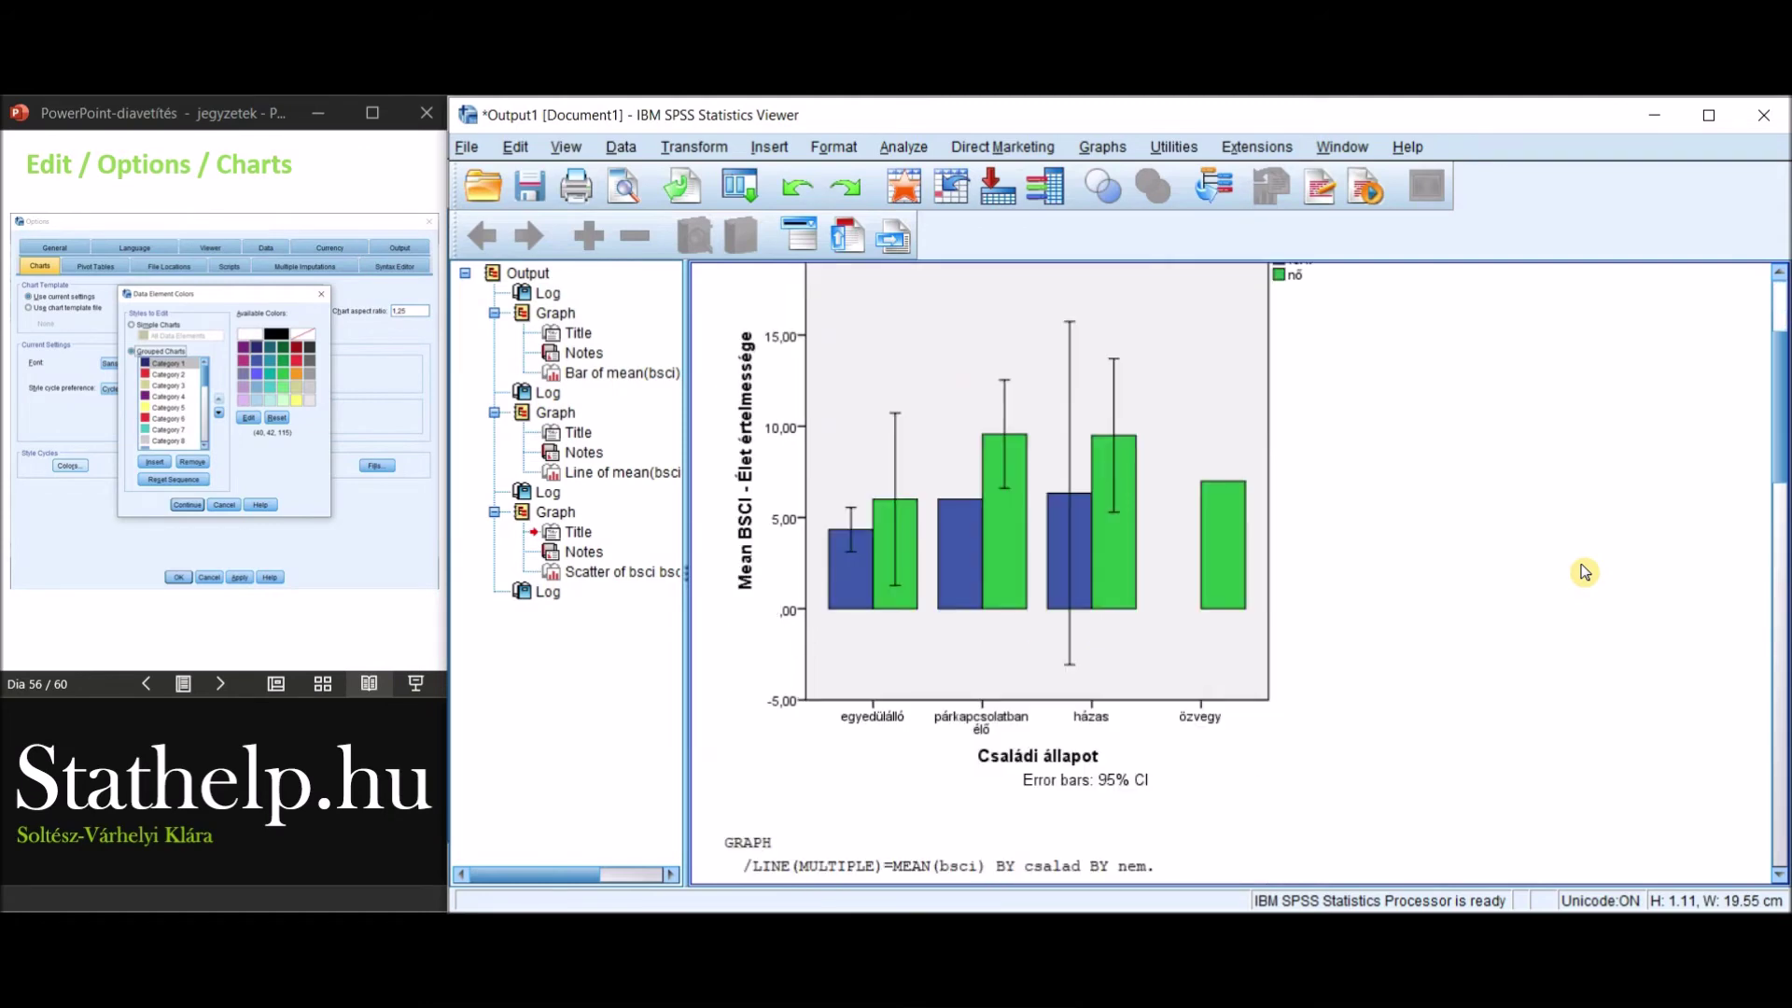
left_click(752, 178)
left_click(832, 286)
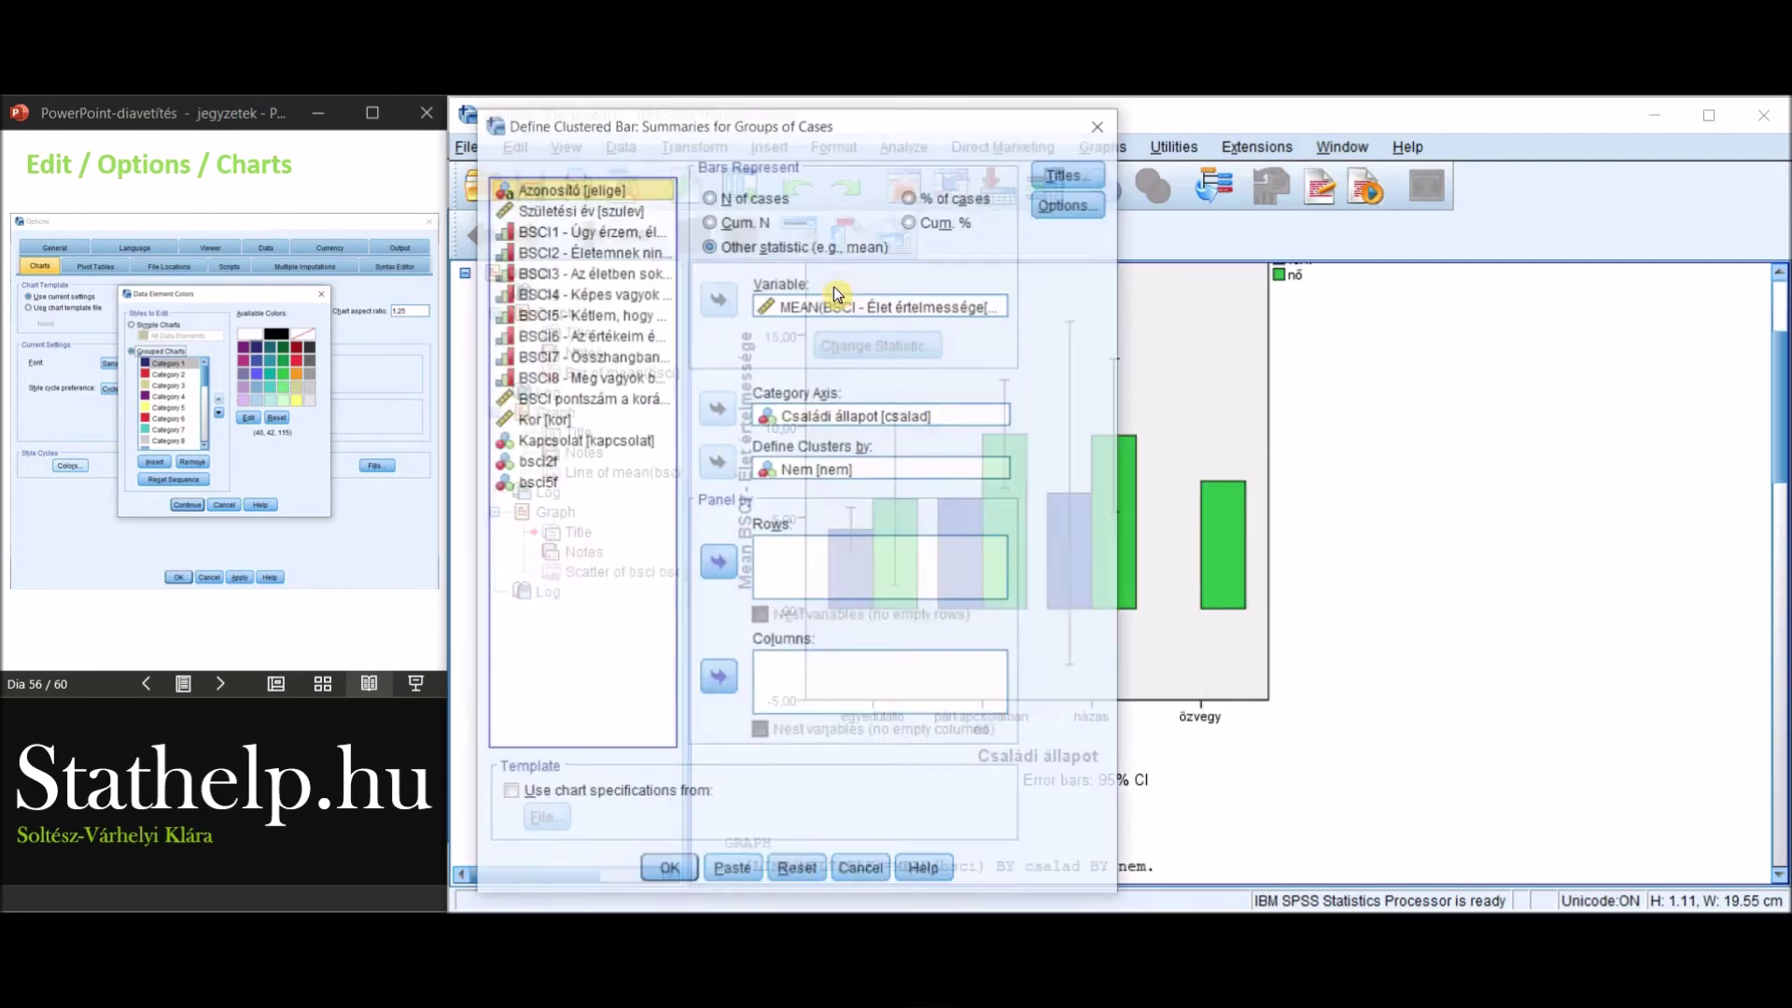
left_click(669, 873)
left_click(1105, 685)
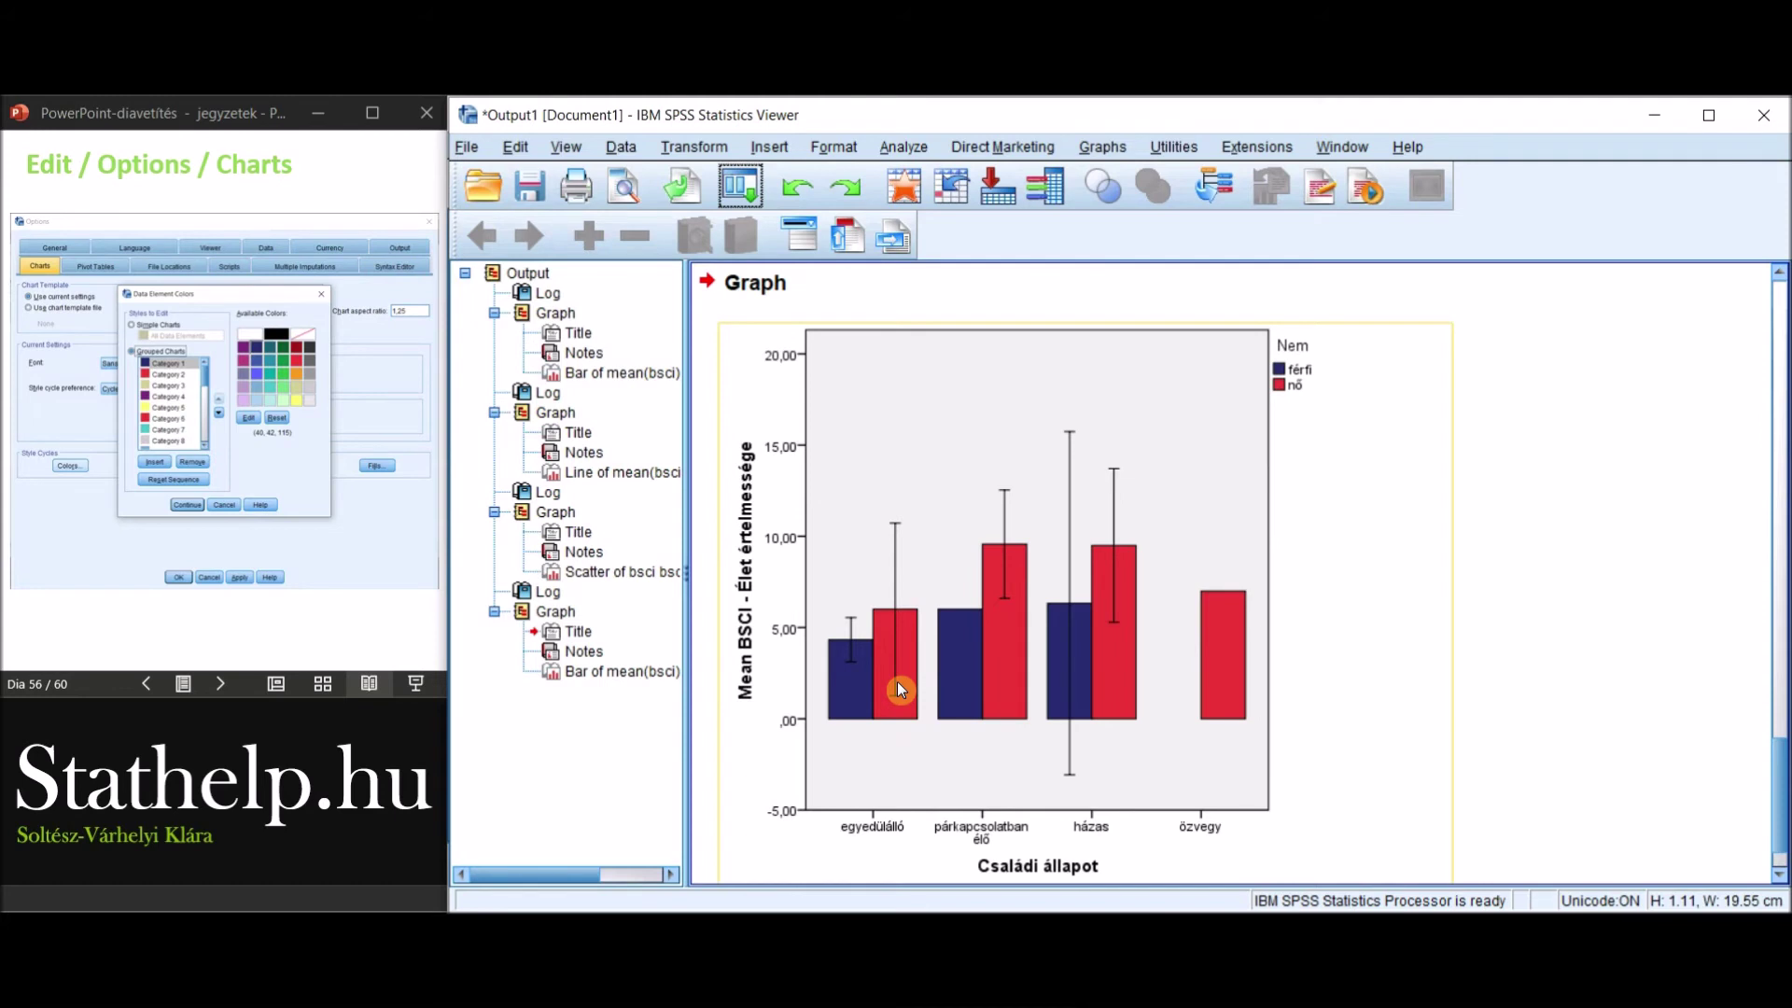
scroll(900, 689, "down", 2)
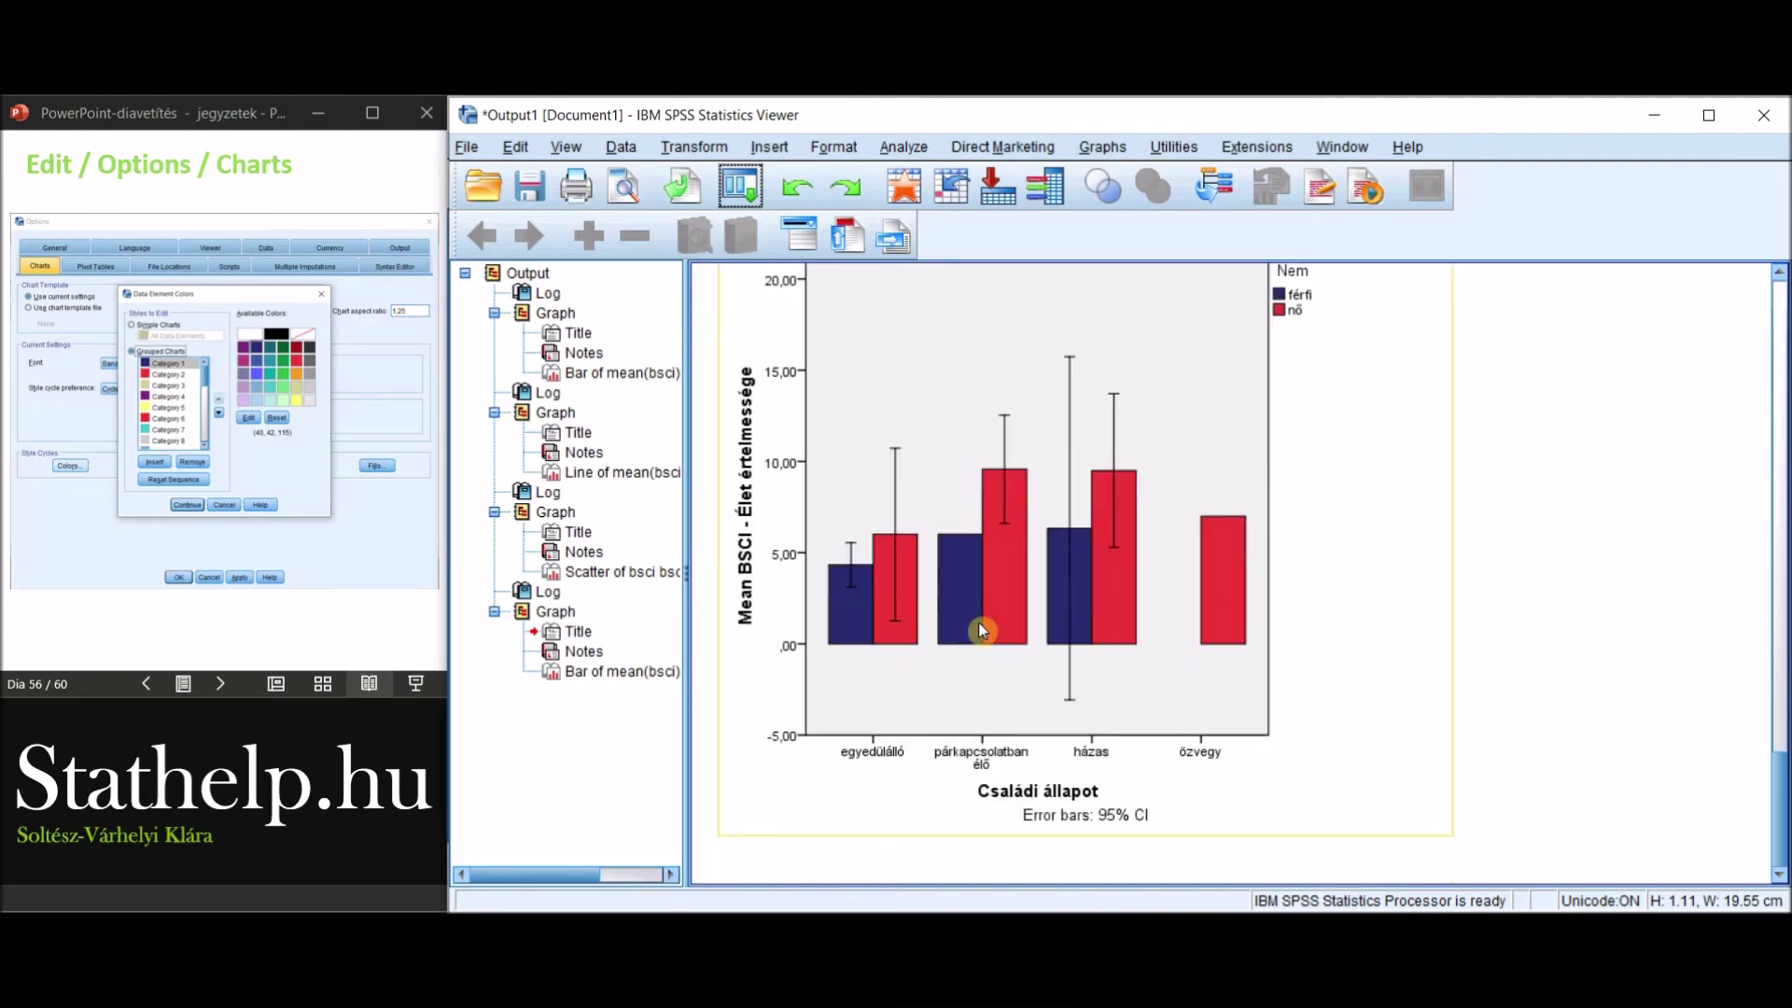
Recreate the multiple line chart of mean BSCI by Családi állapot, with lines defined by Nem.
left_click(744, 193)
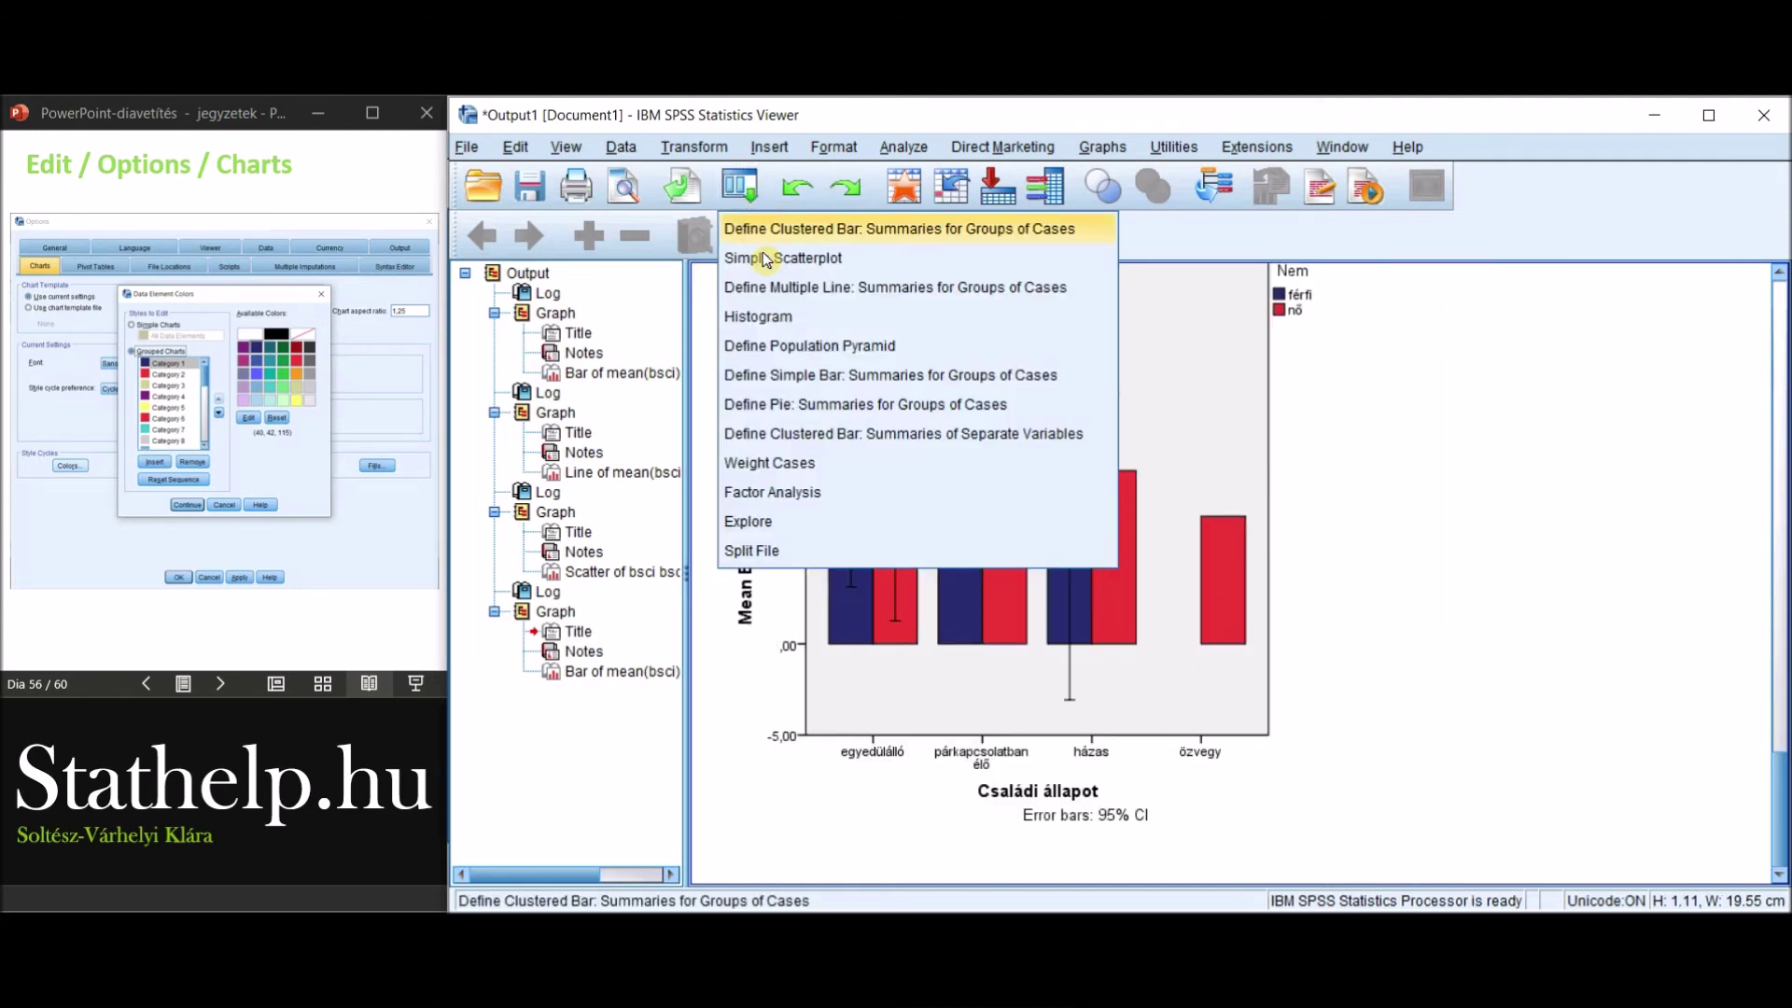
left_click(903, 286)
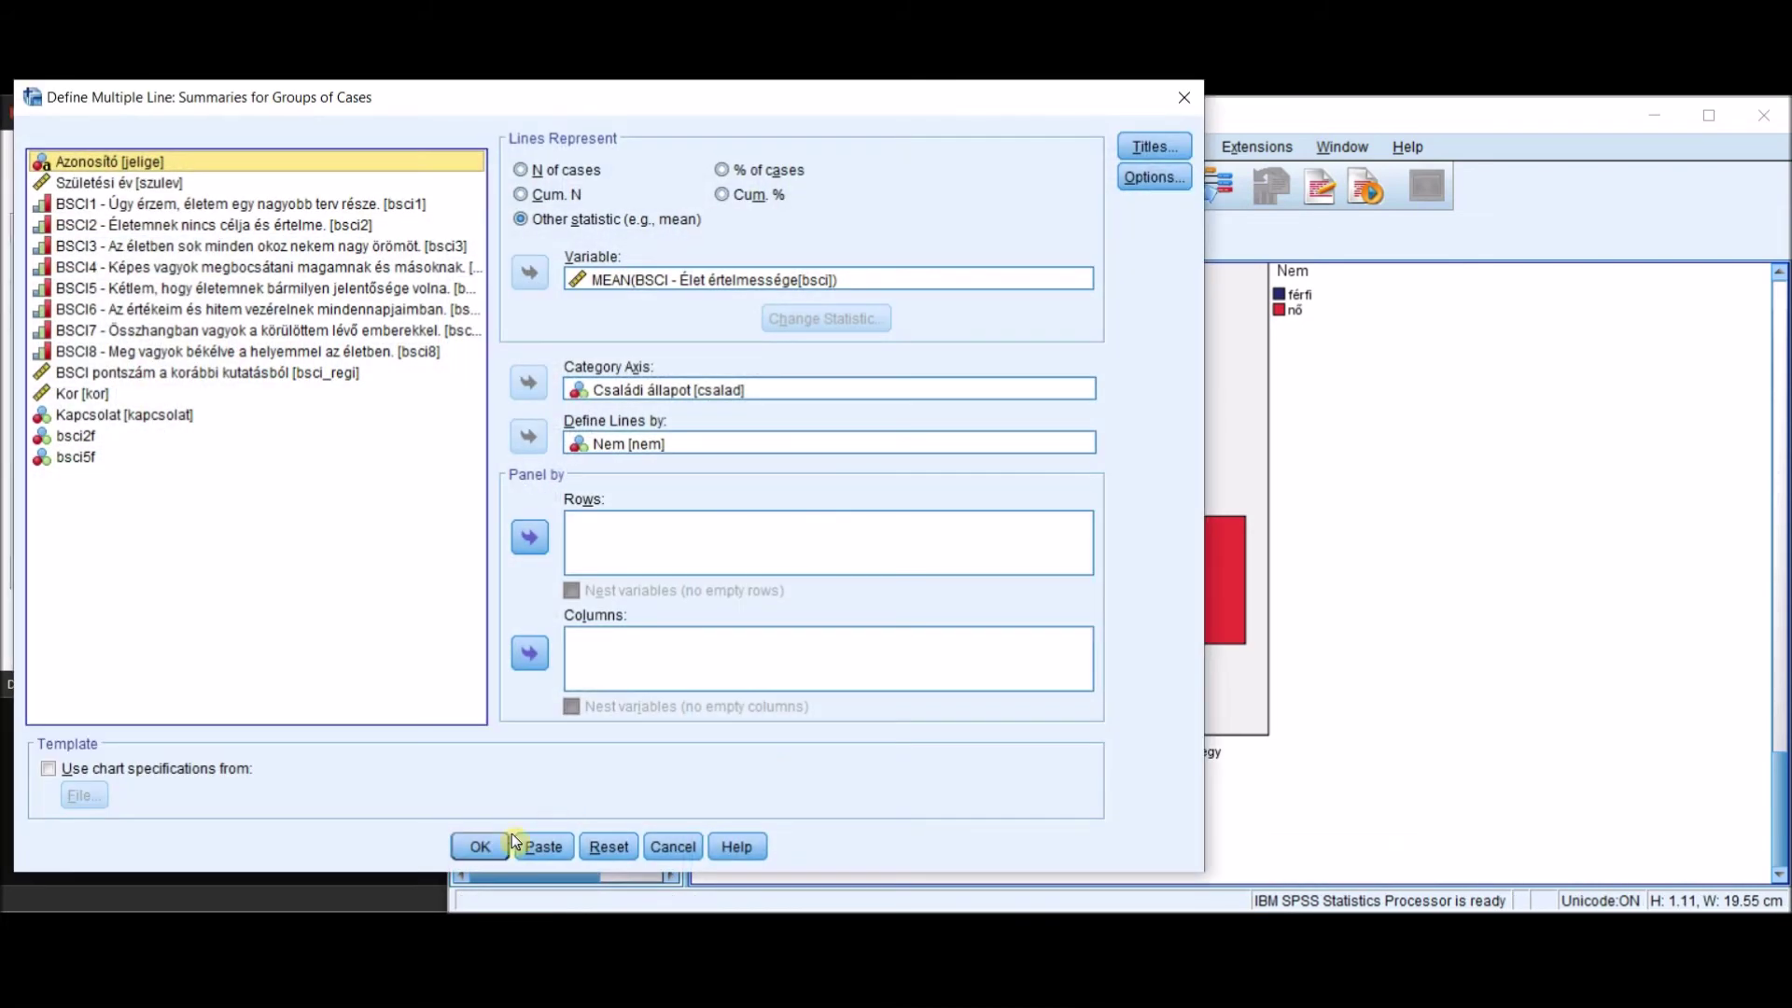
left_click(478, 846)
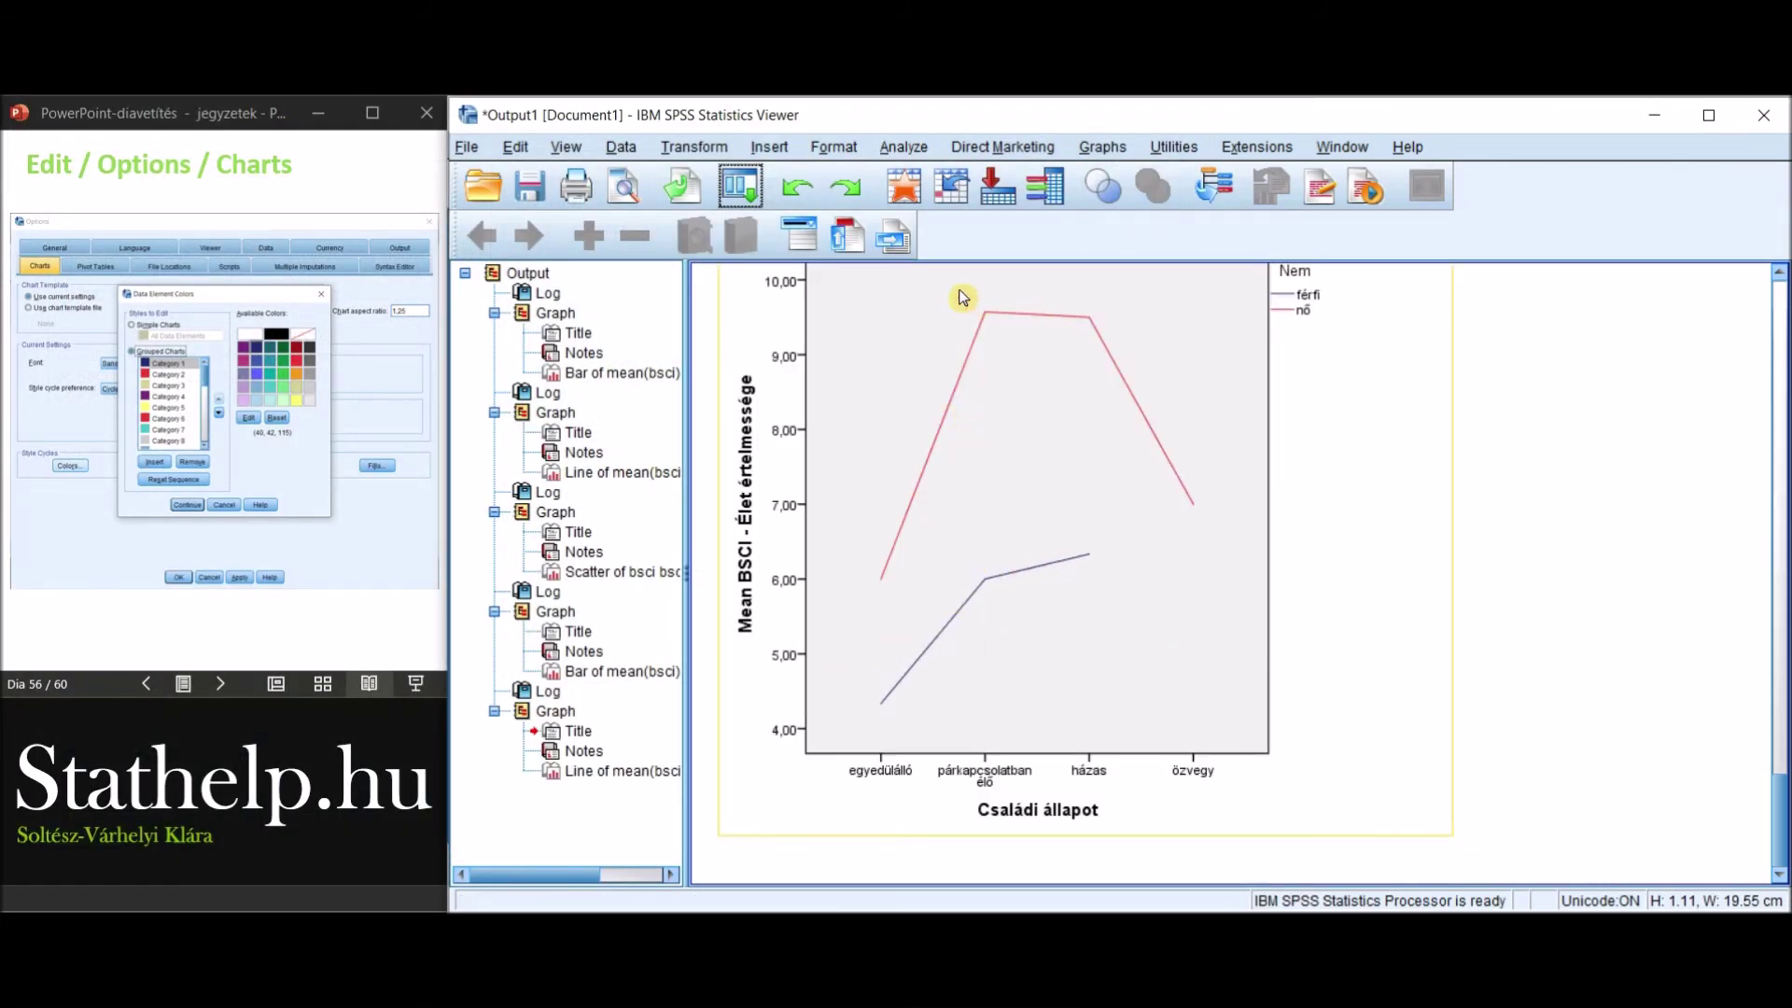
Recreate the simple scatterplot of BSCI - Élet értelmessége against bsci_regi, with markers set by Nem.
left_click(725, 189)
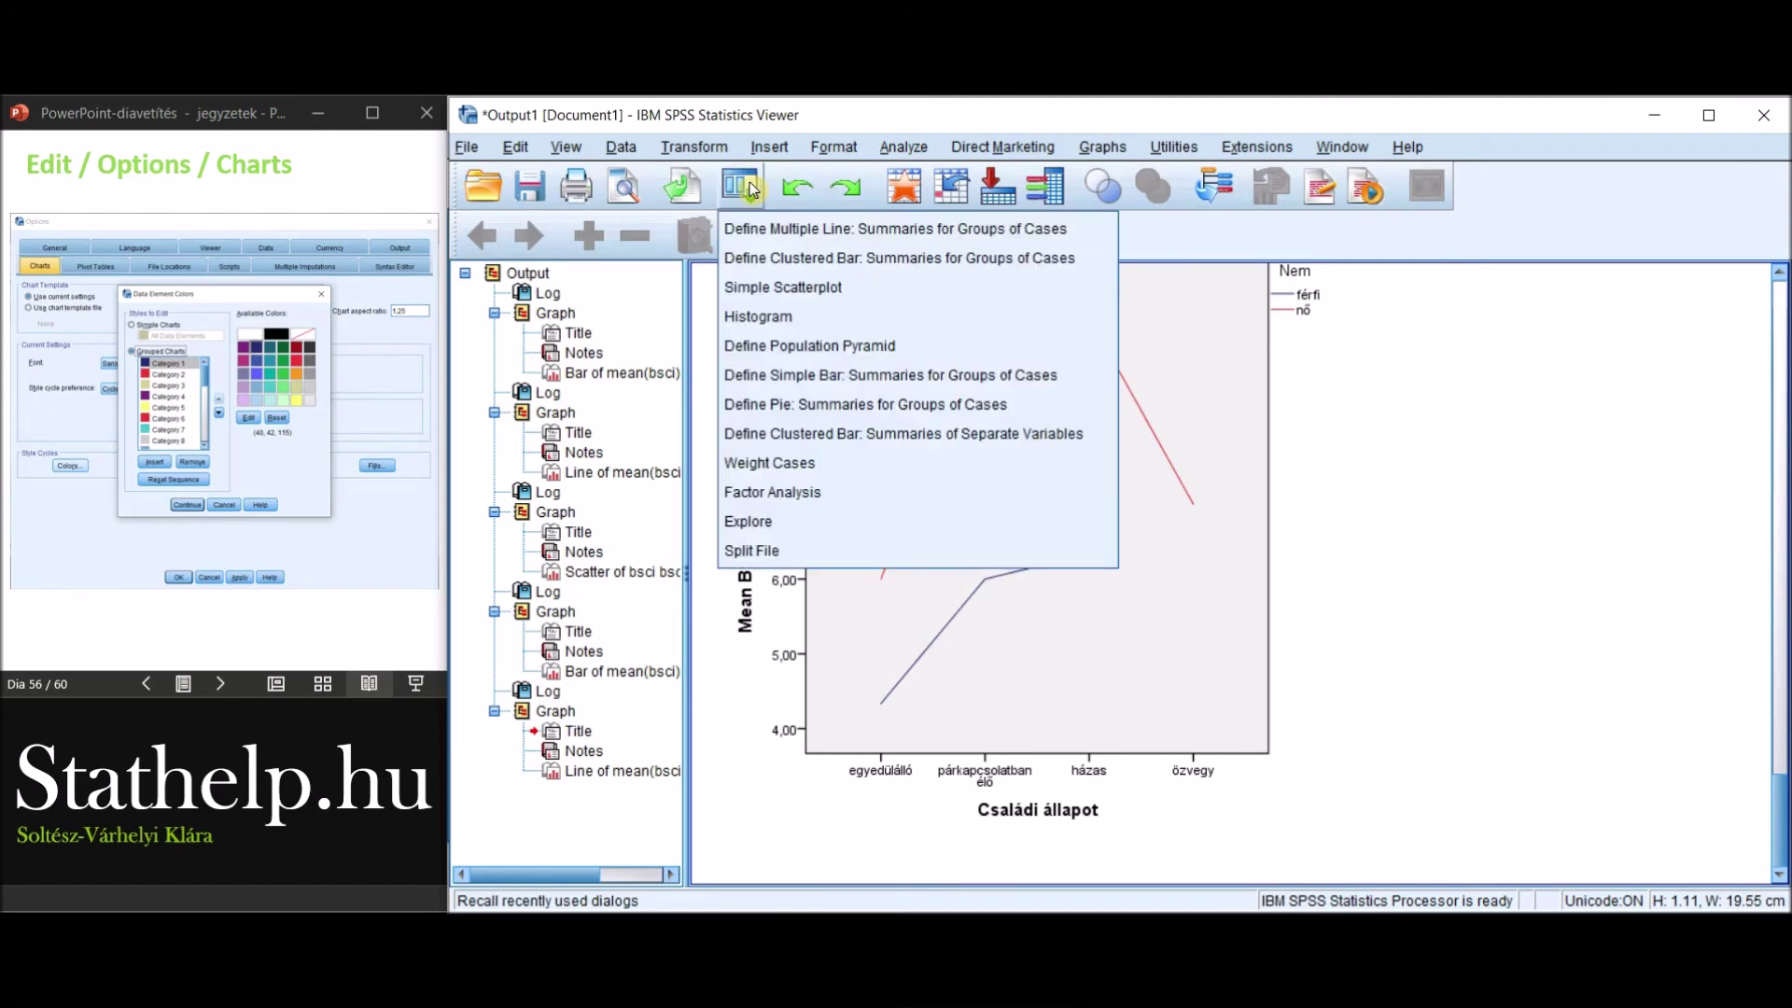
left_click(863, 284)
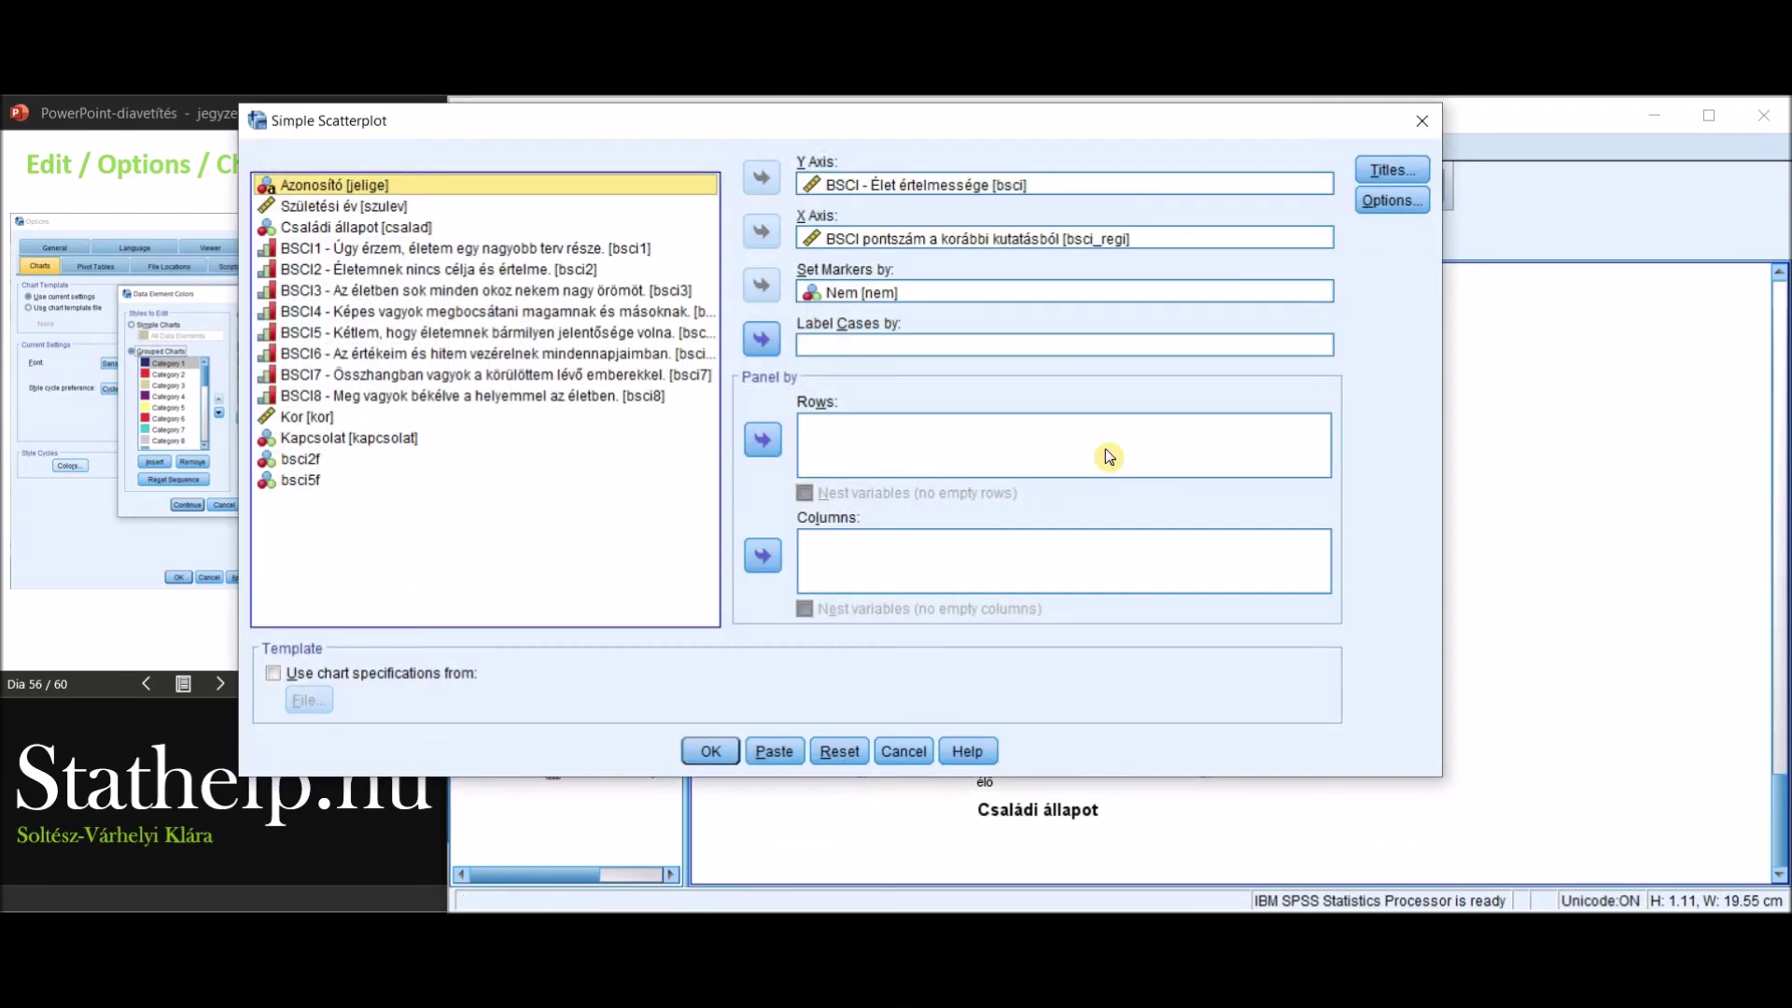
left_click(708, 752)
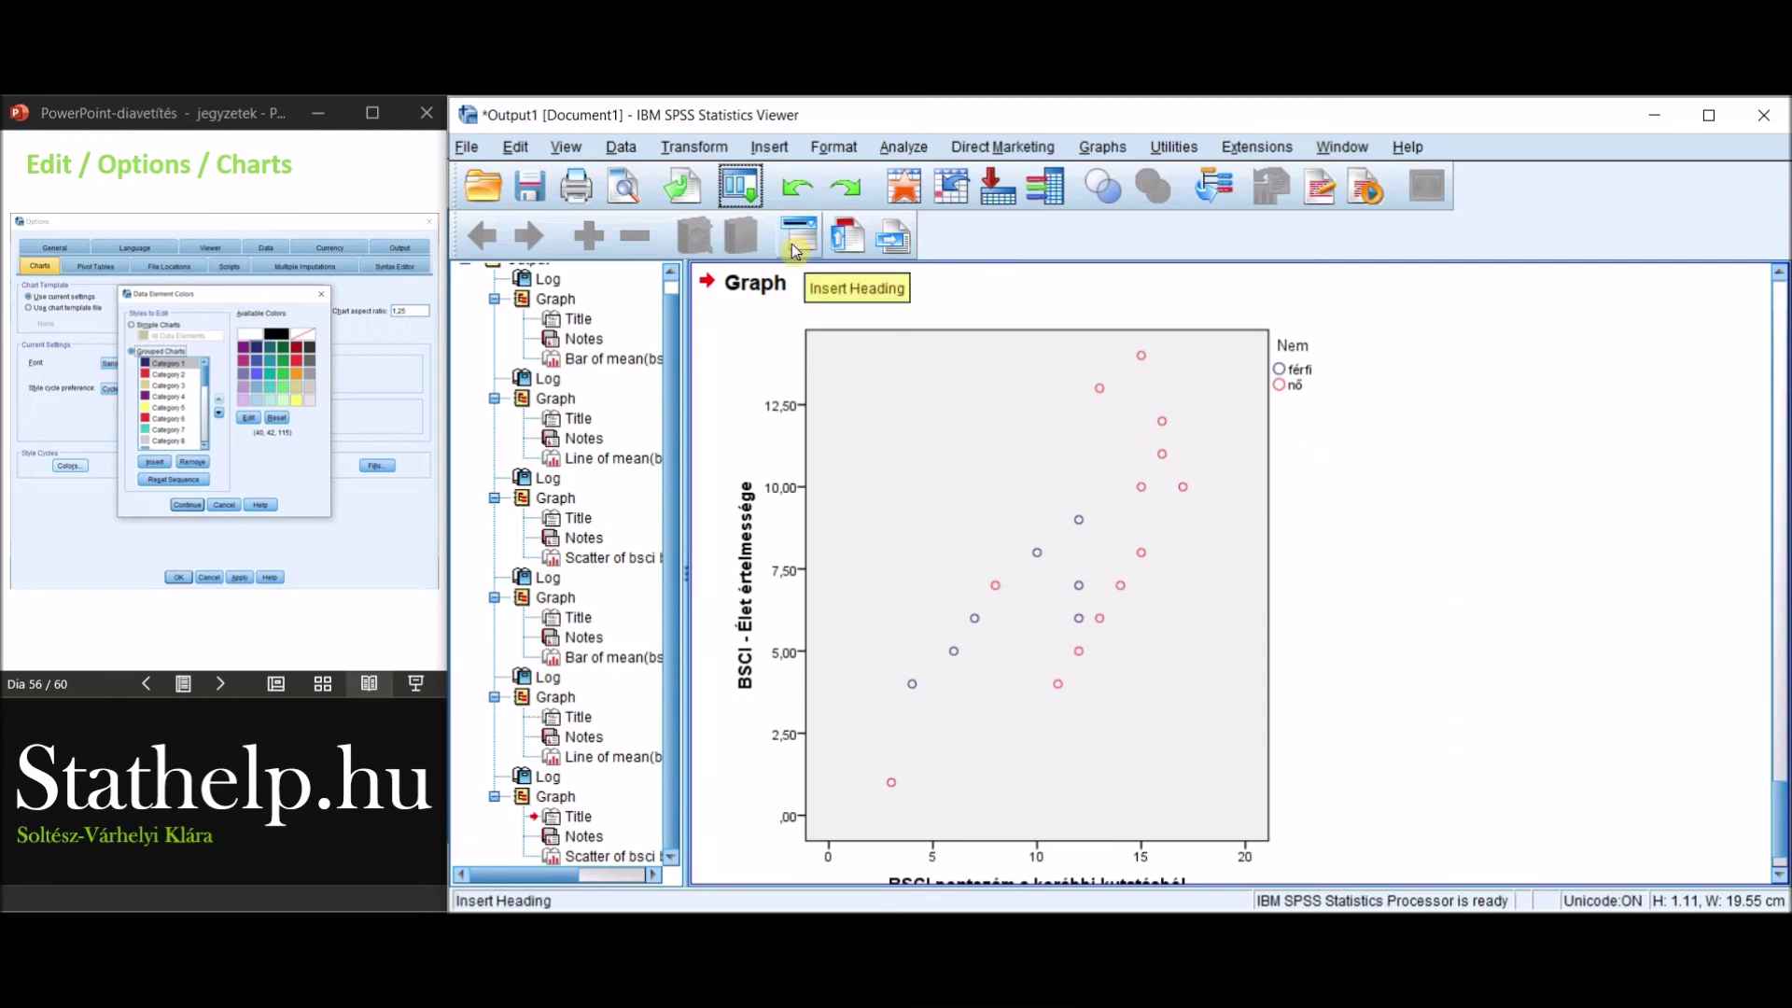
Create a simple bar chart of the number of cases, with Családi állapot on the category axis.
left_click(742, 189)
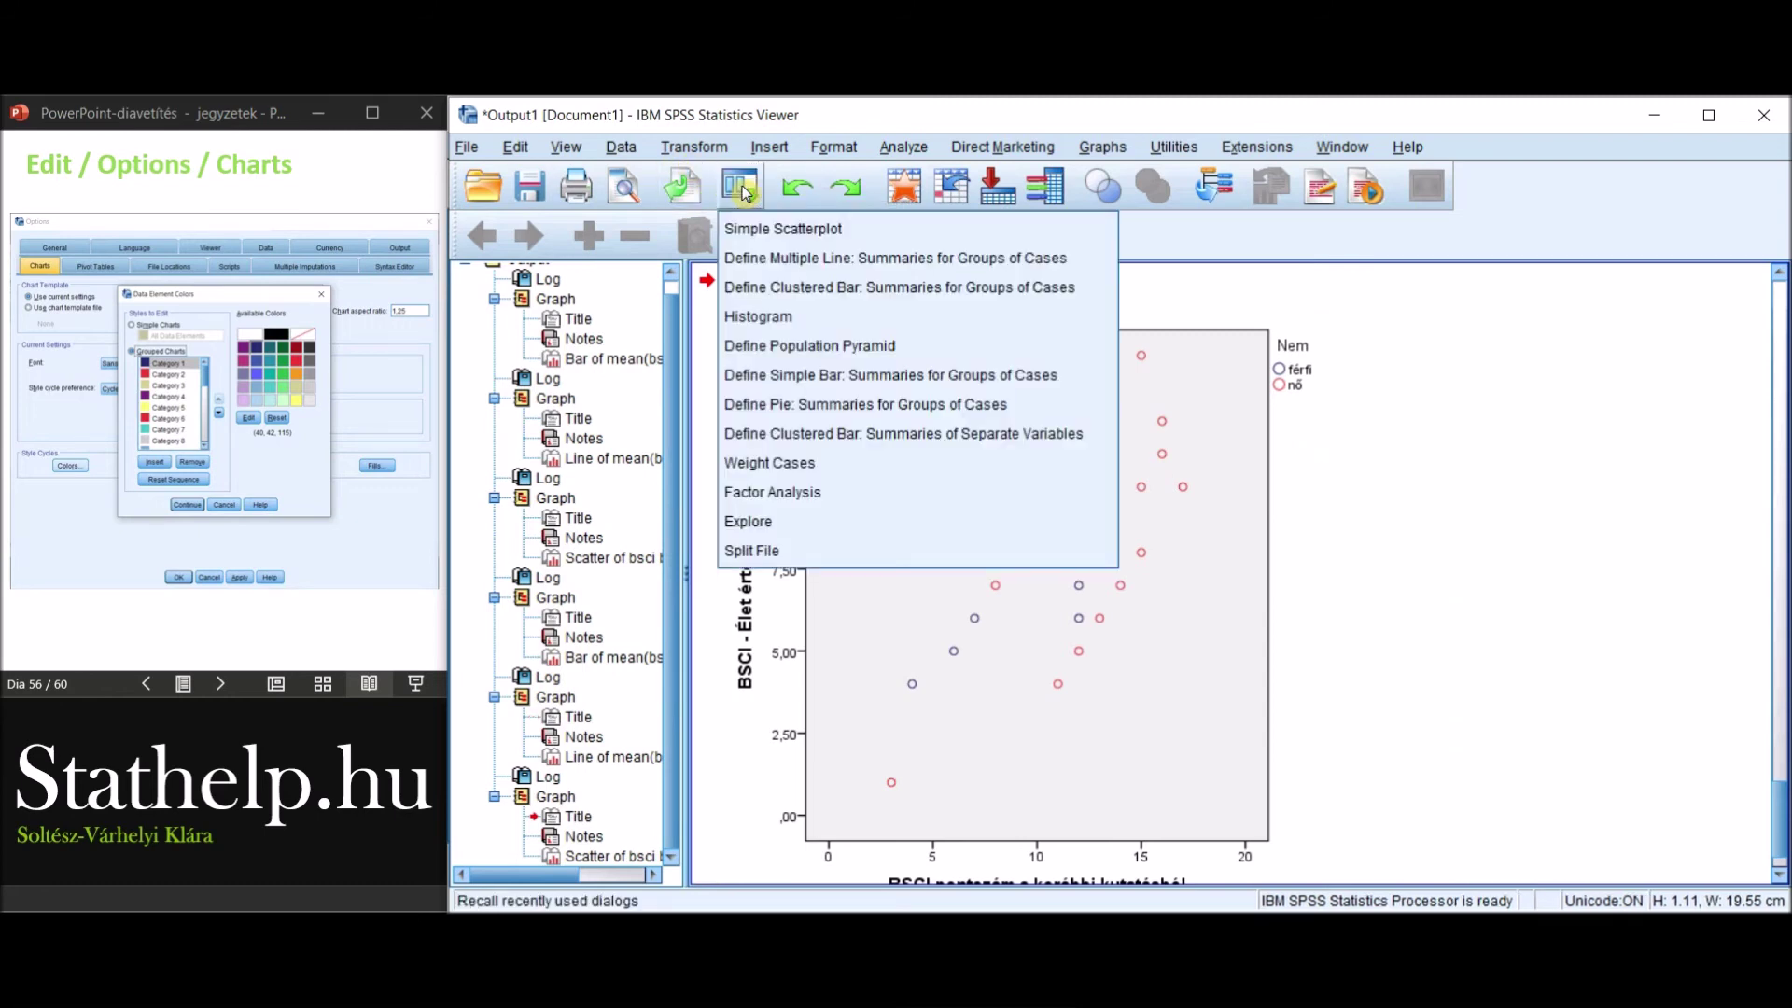
left_click(1102, 146)
mouse_move(1166, 324)
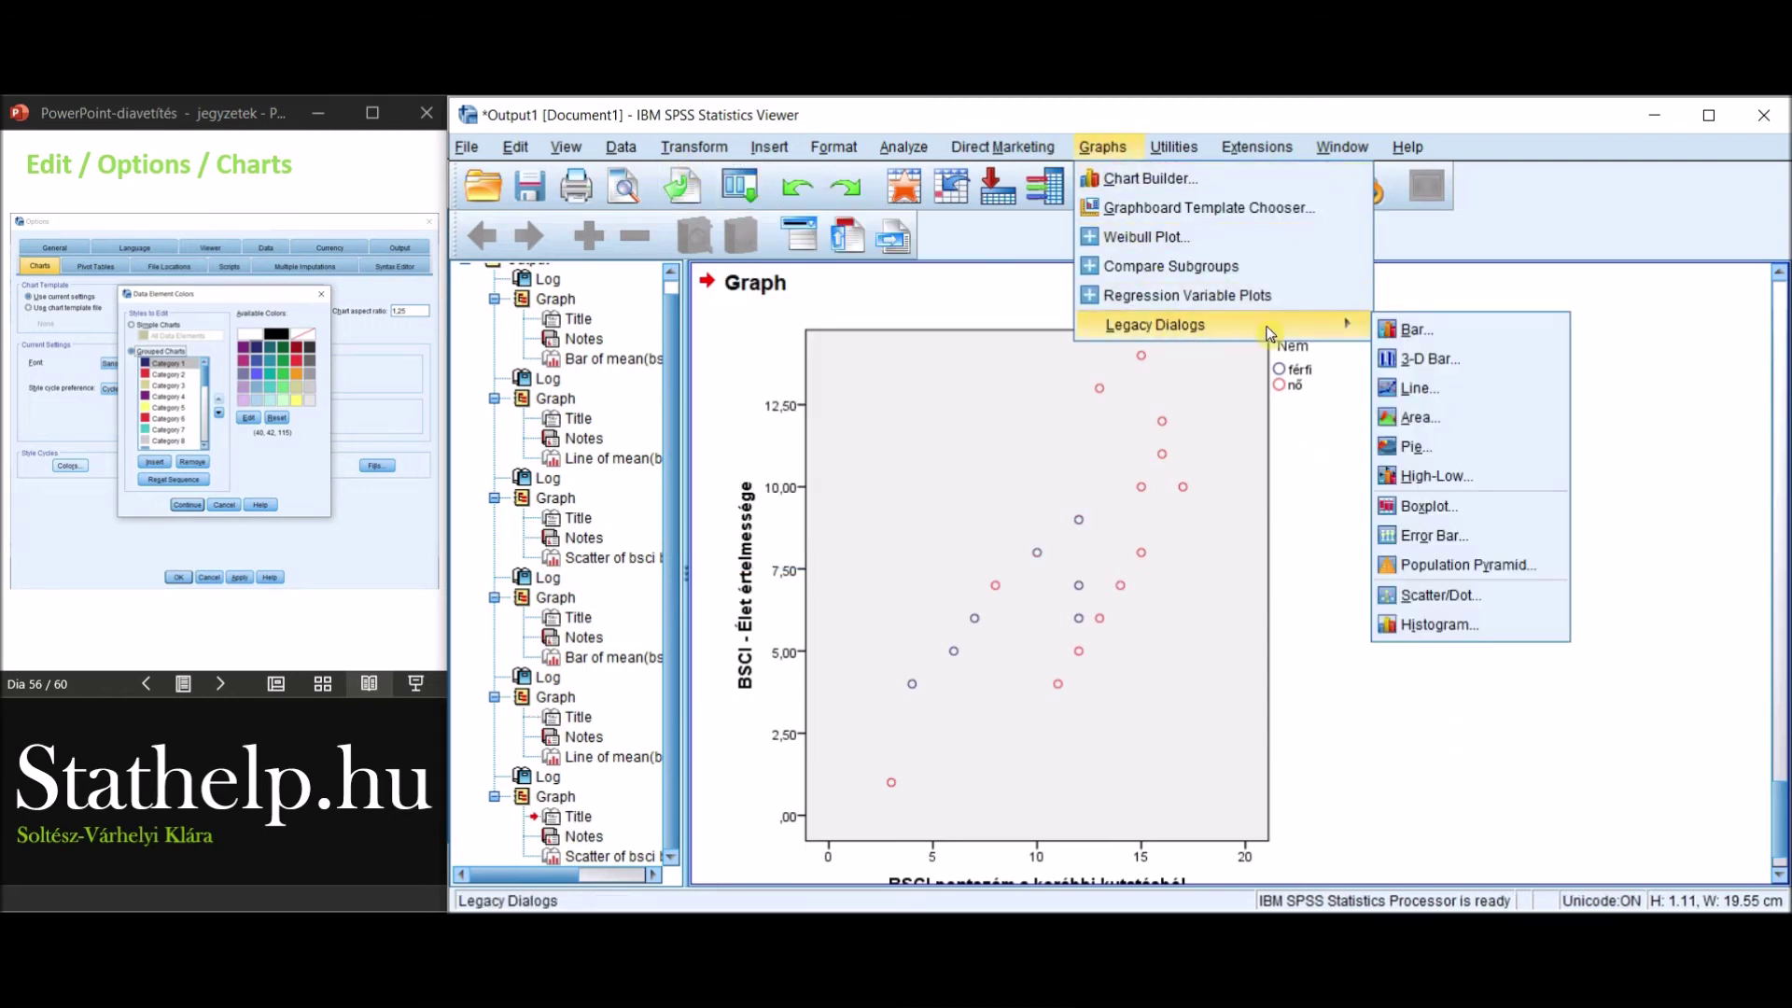
left_click(1505, 338)
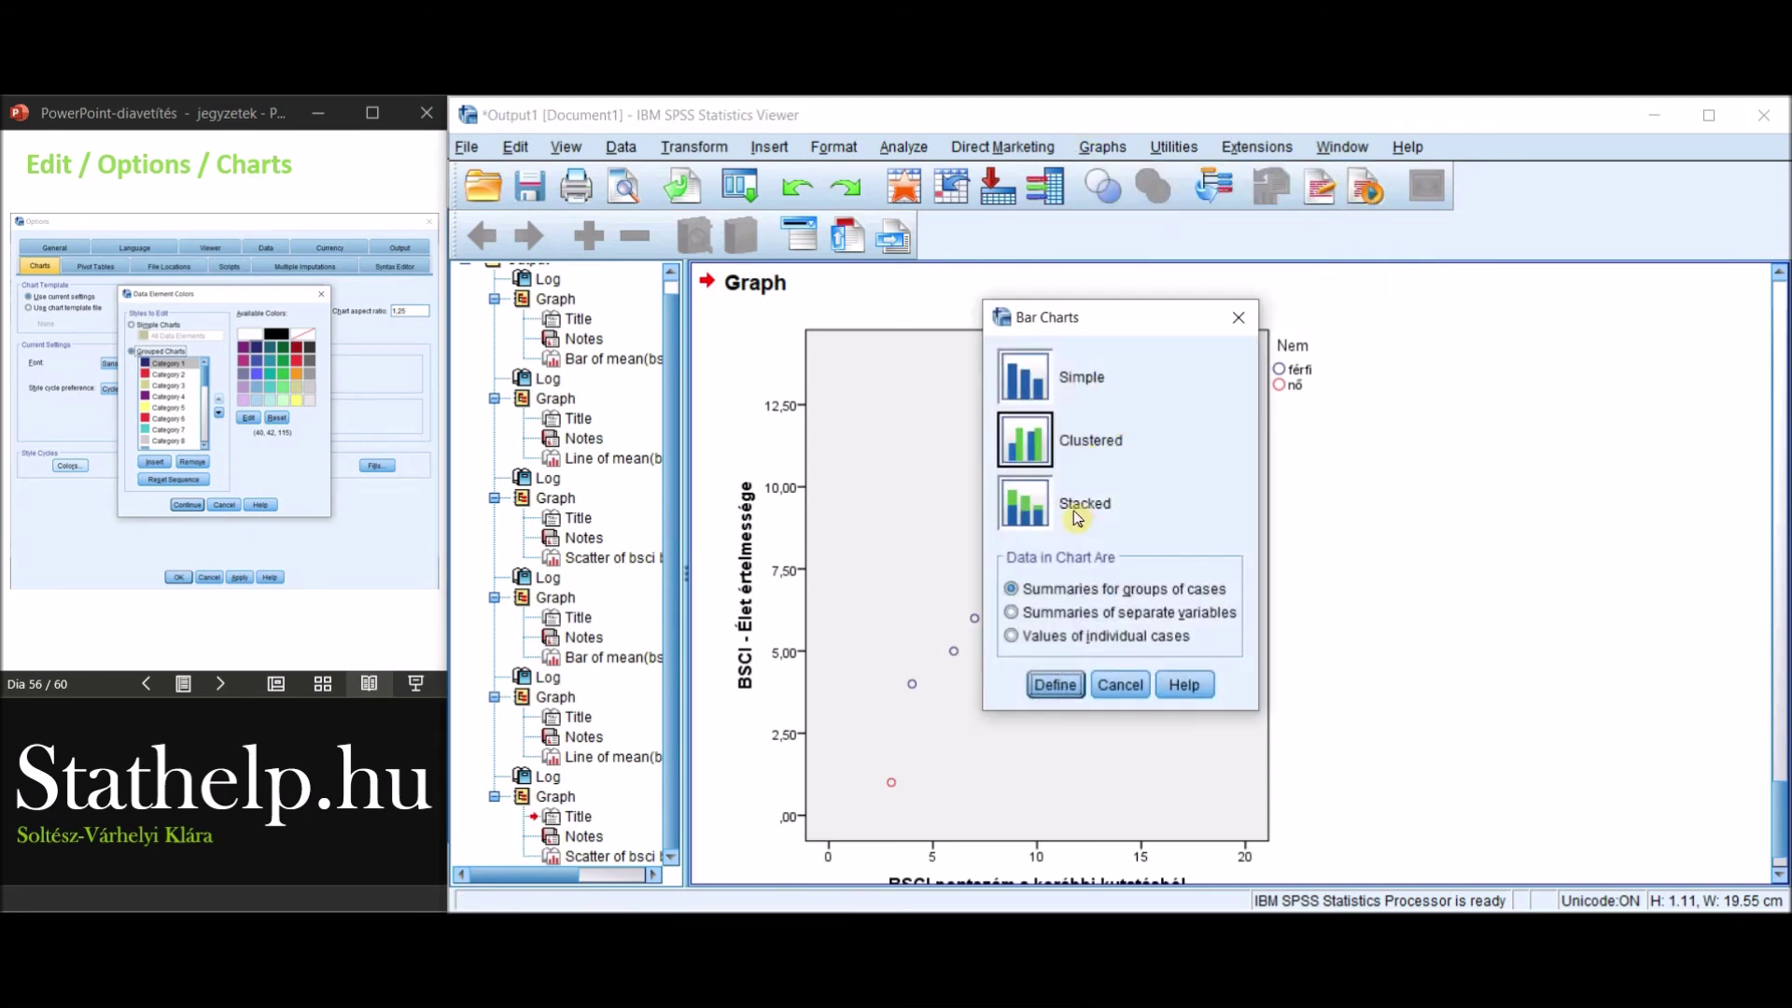
left_click(1024, 388)
left_click(1052, 684)
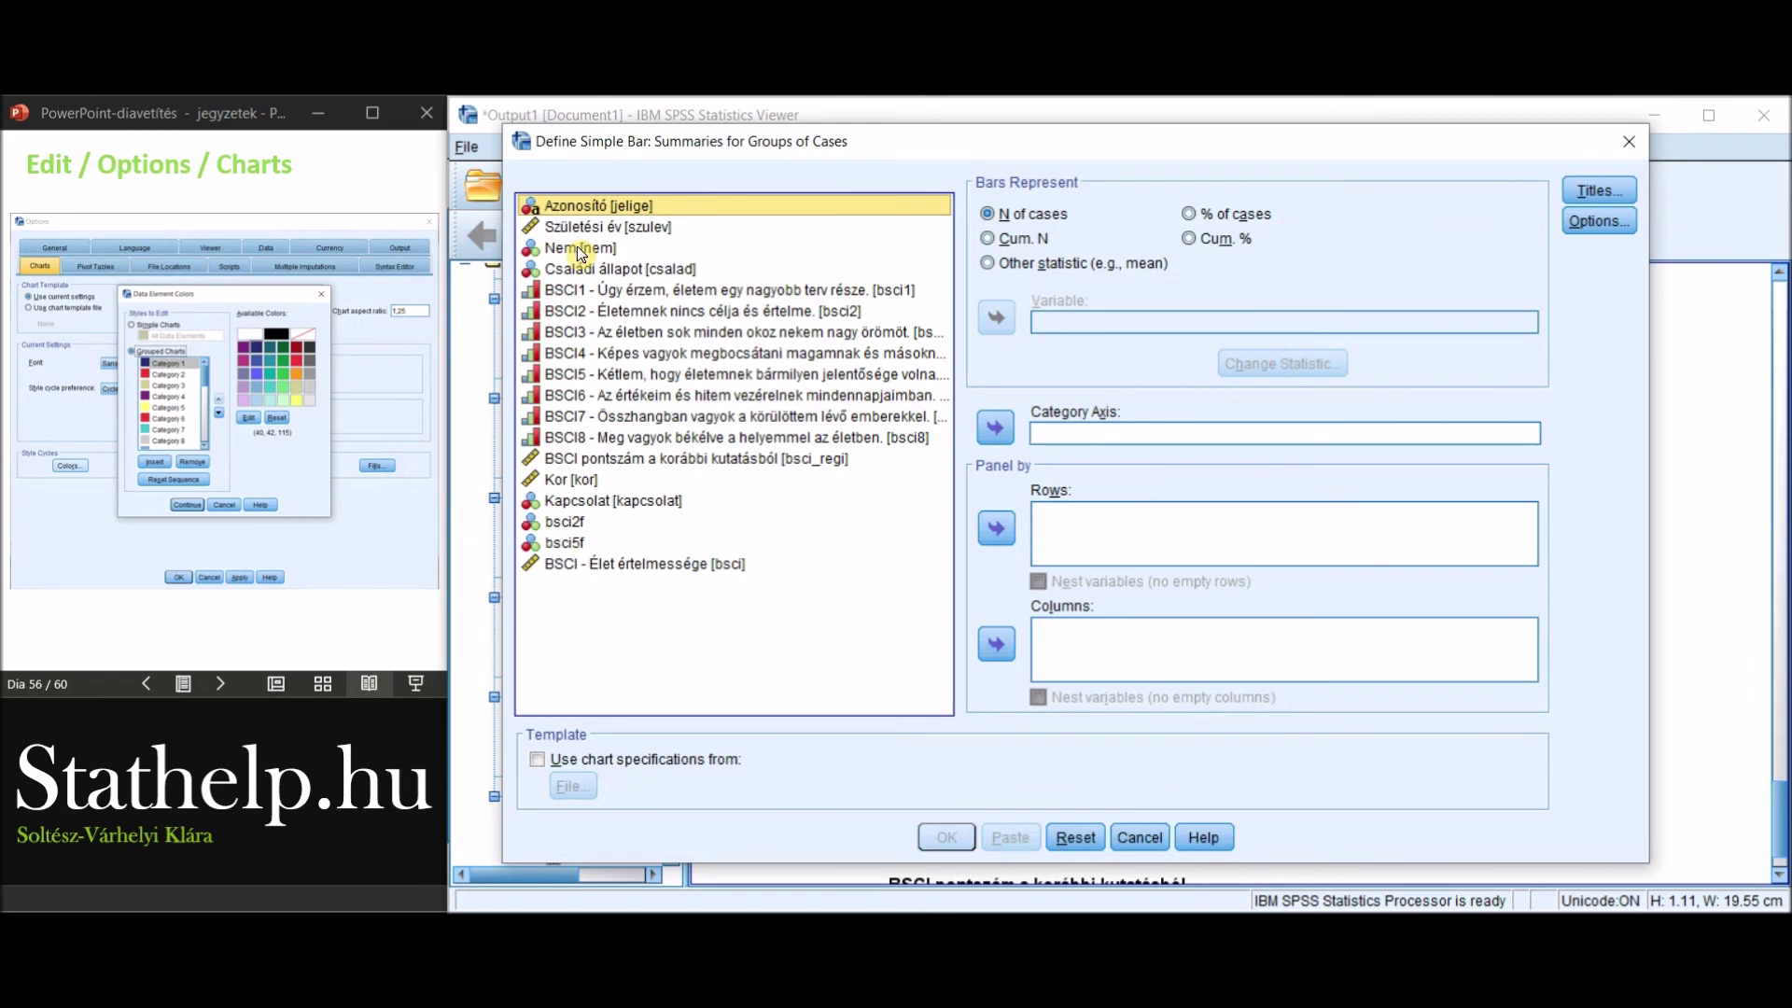
left_click(590, 271)
left_click(995, 427)
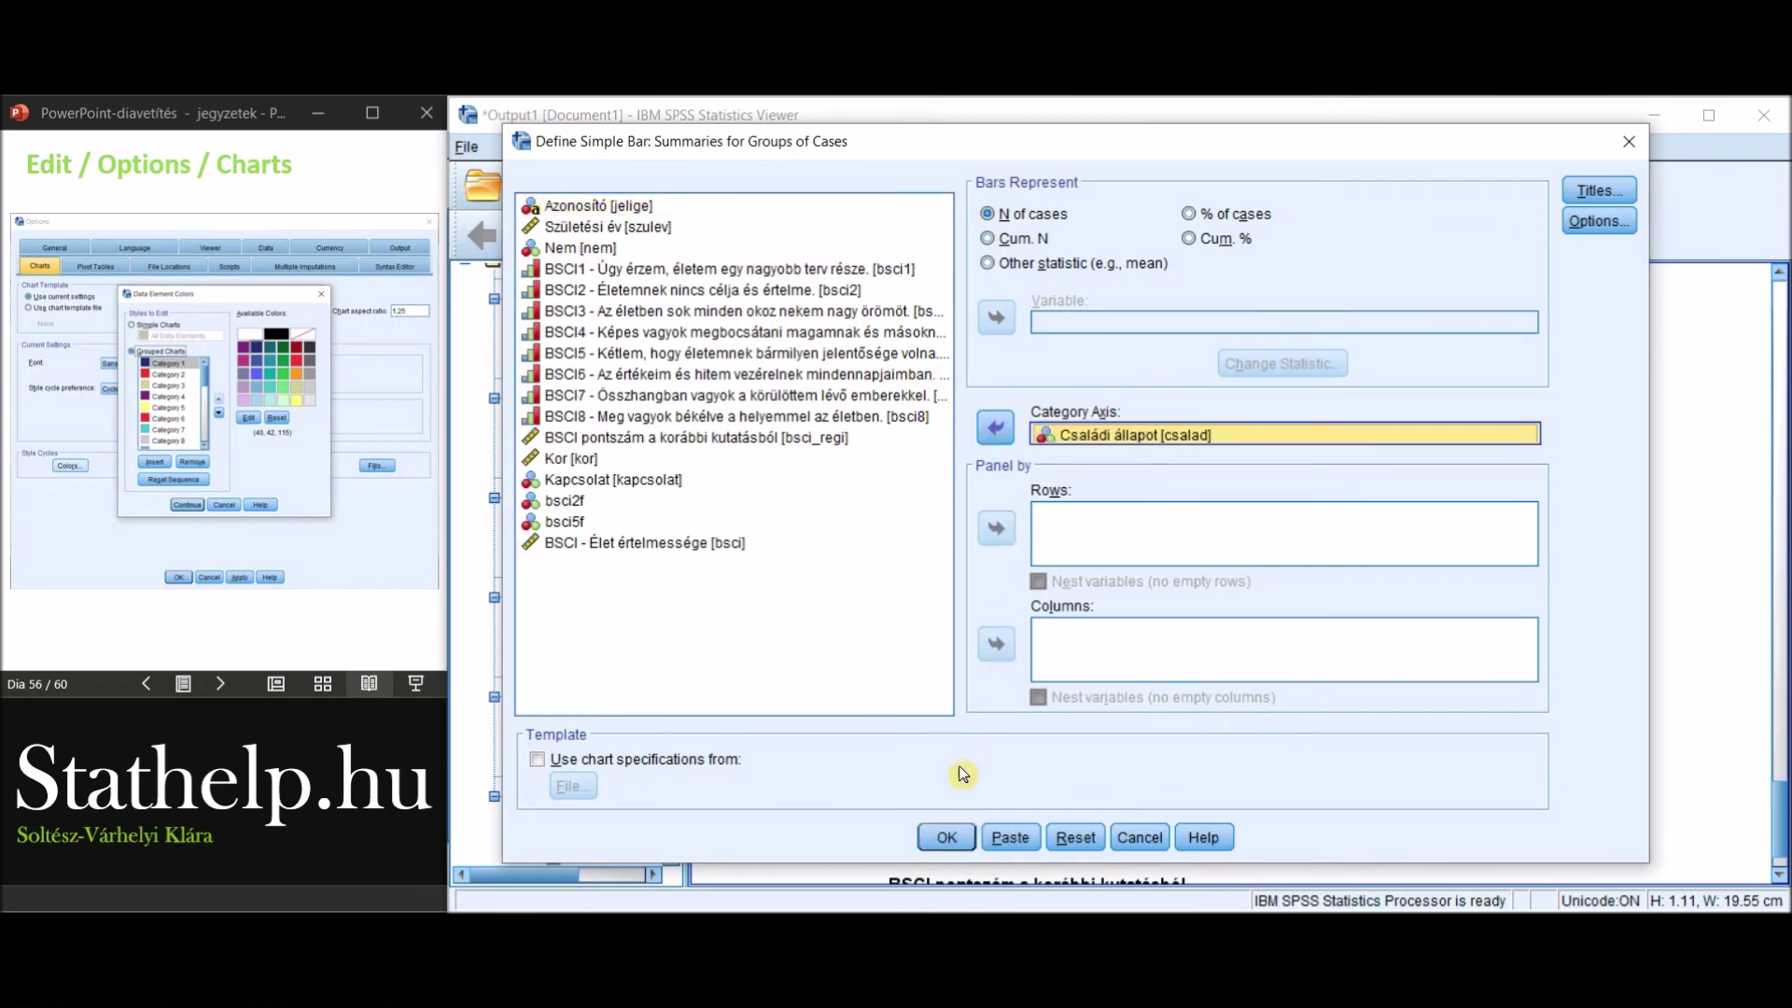
left_click(943, 837)
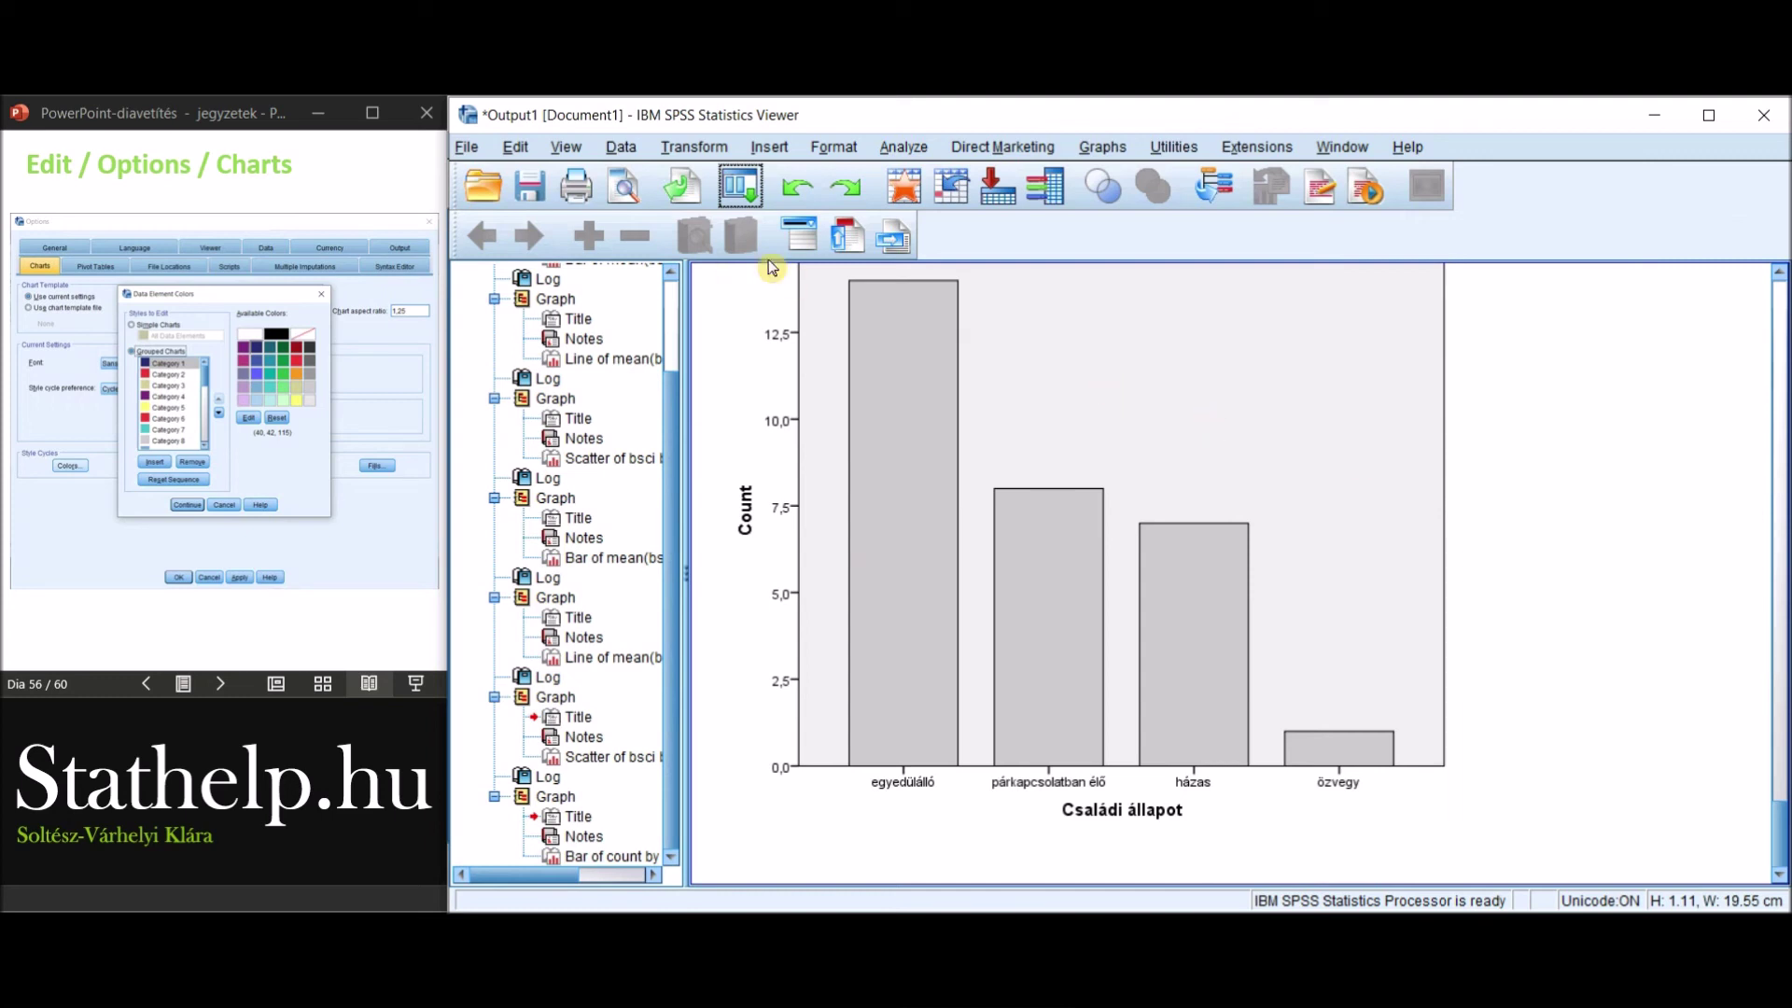
In the chart options' data element colours, reset the grouped charts' colour sequence to the default.
left_click(516, 149)
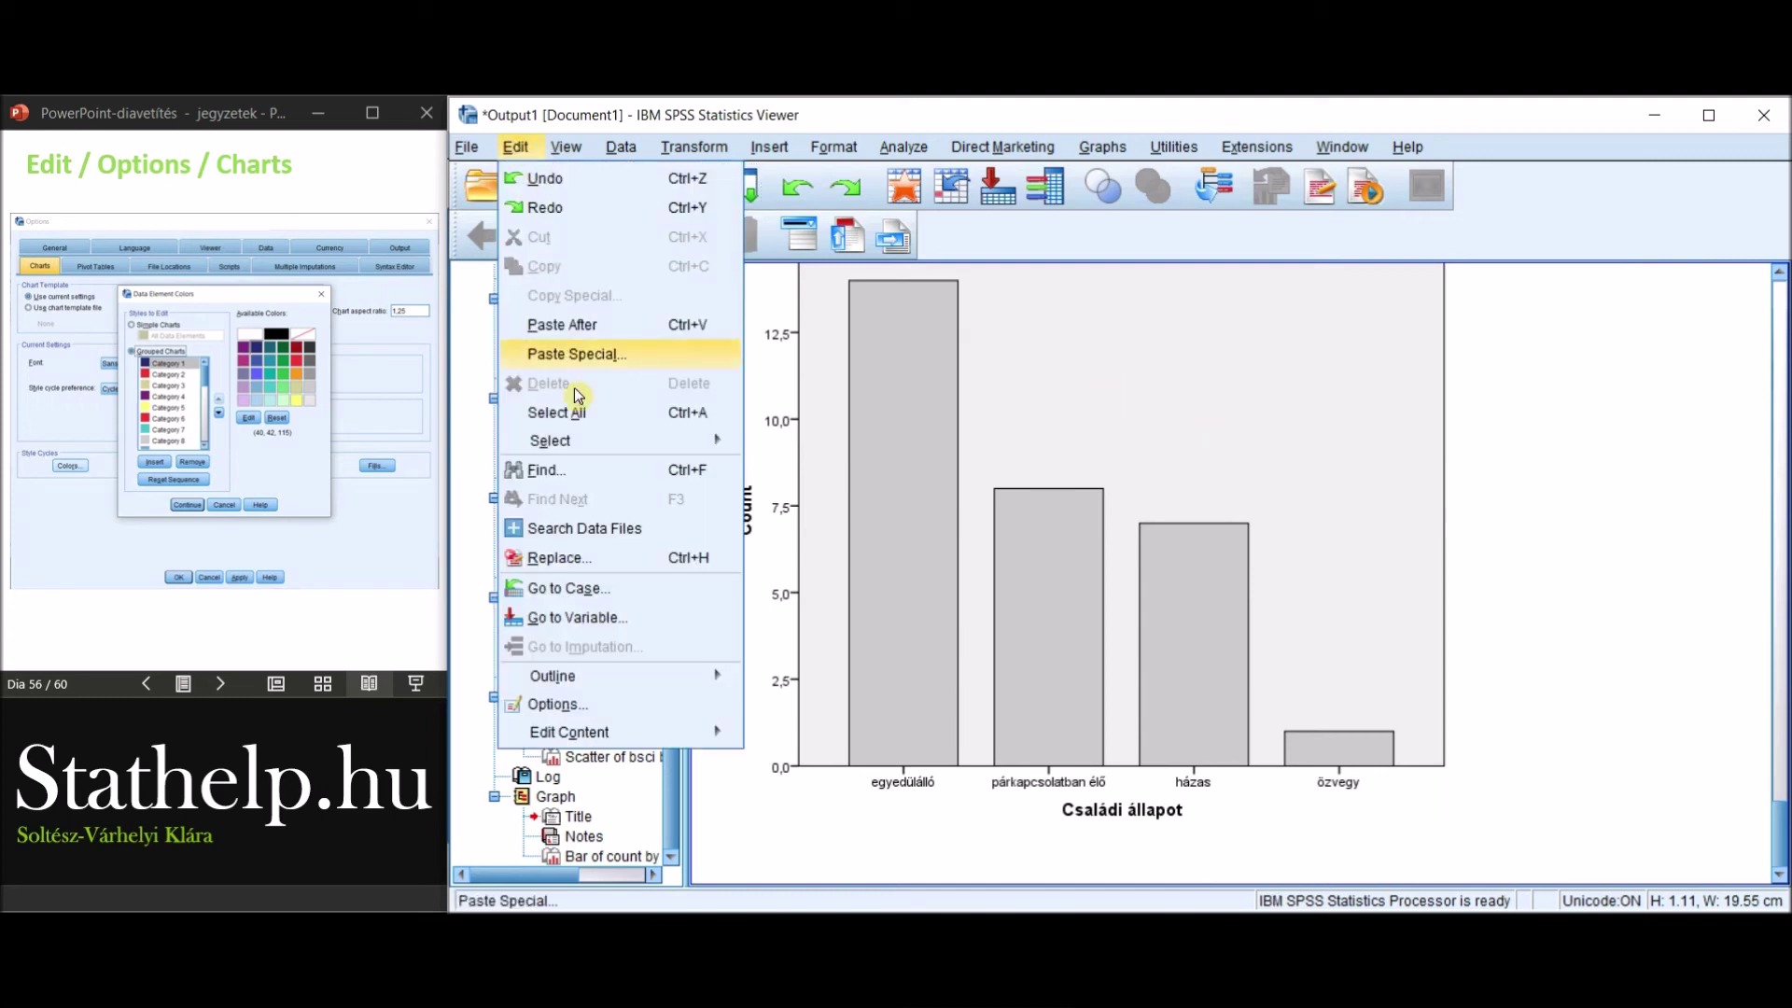
left_click(595, 706)
left_click(576, 635)
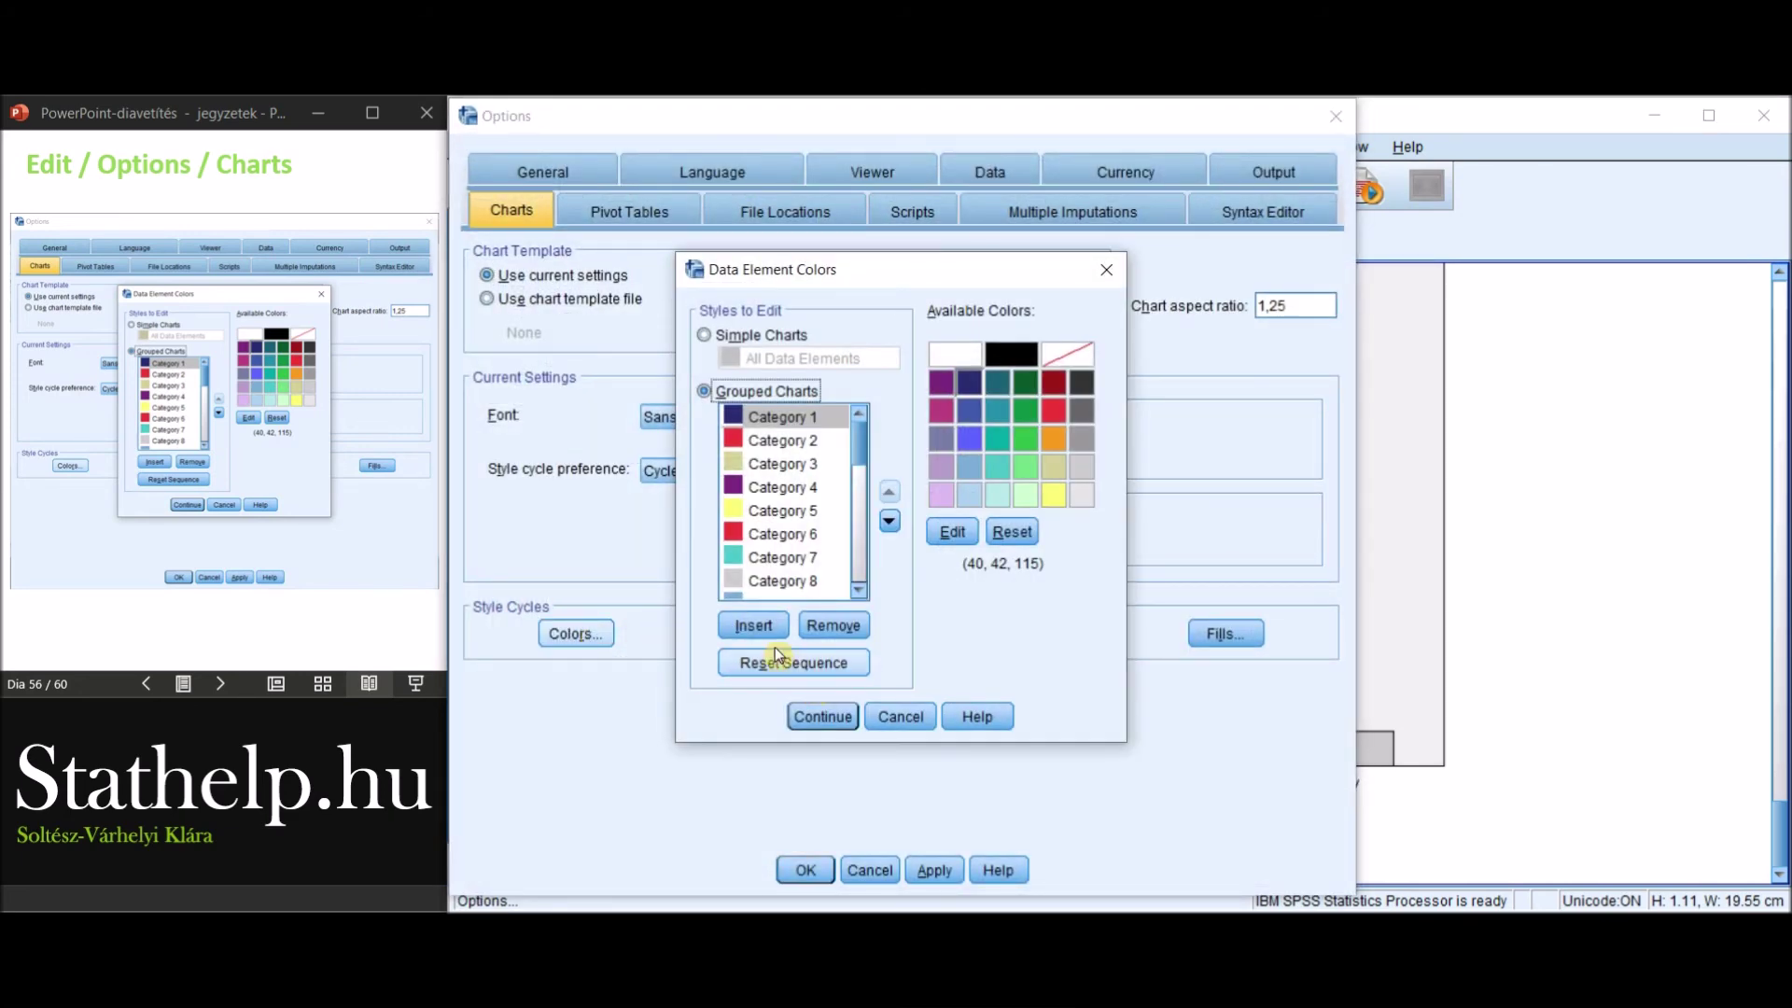
left_click(838, 664)
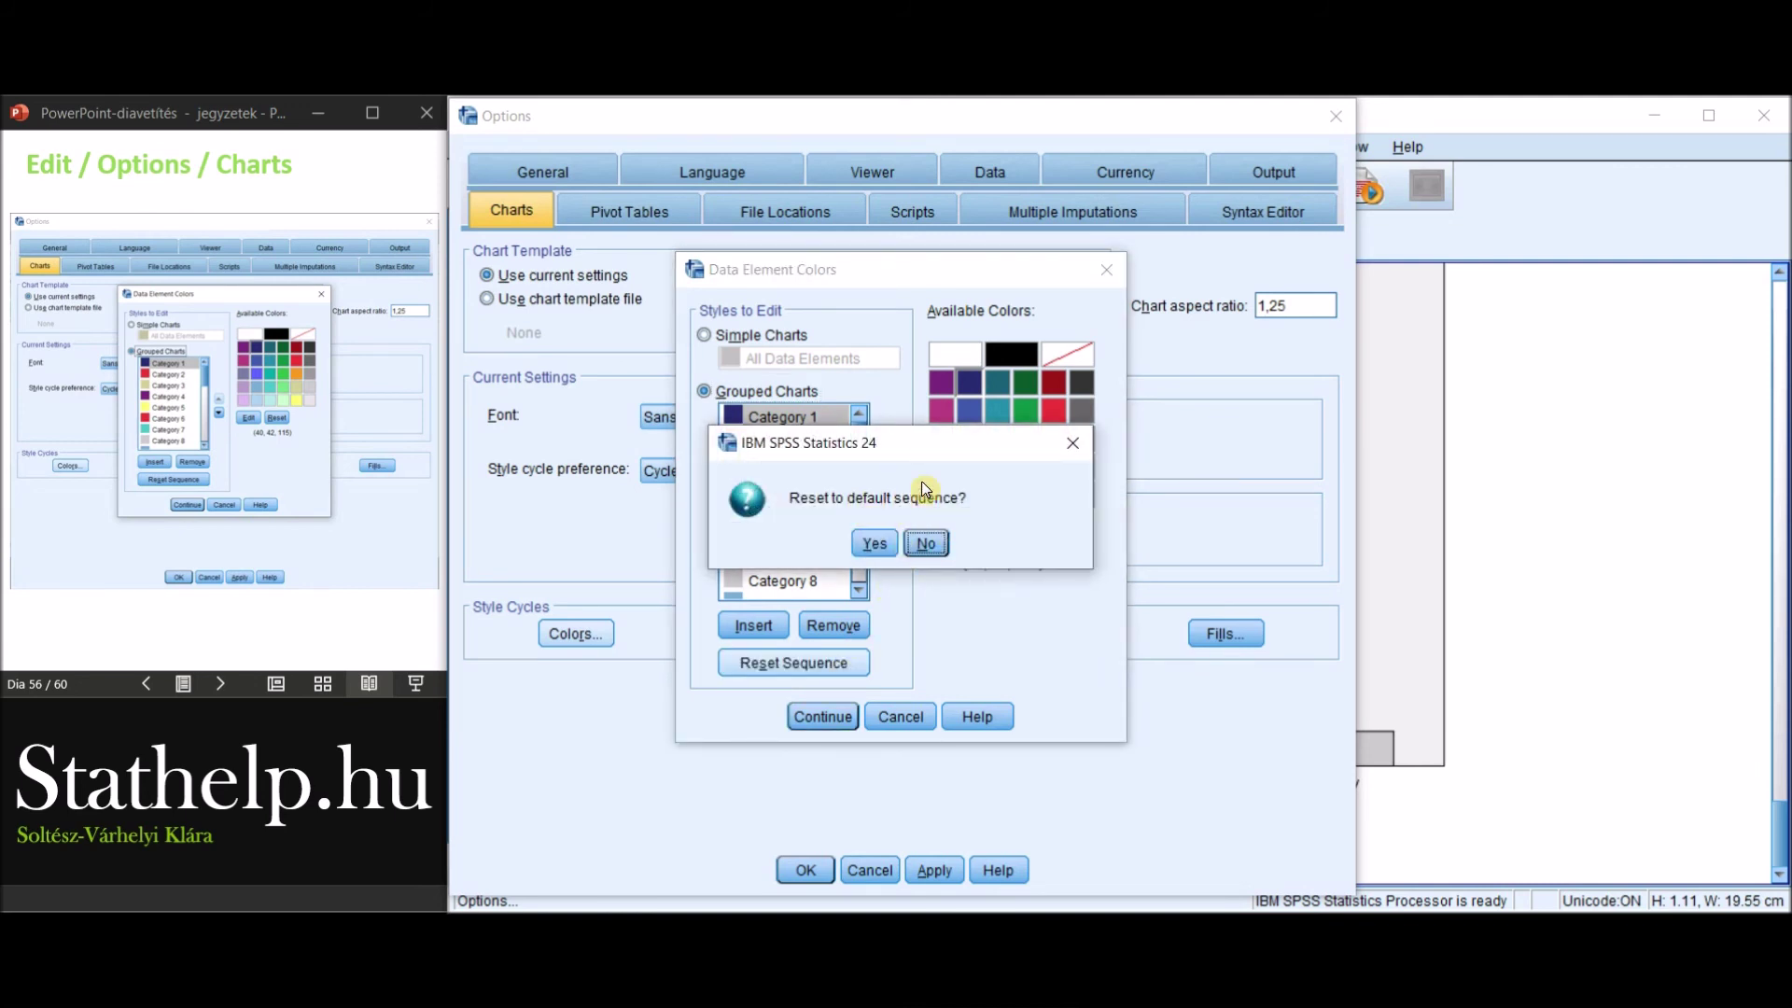
left_click(876, 544)
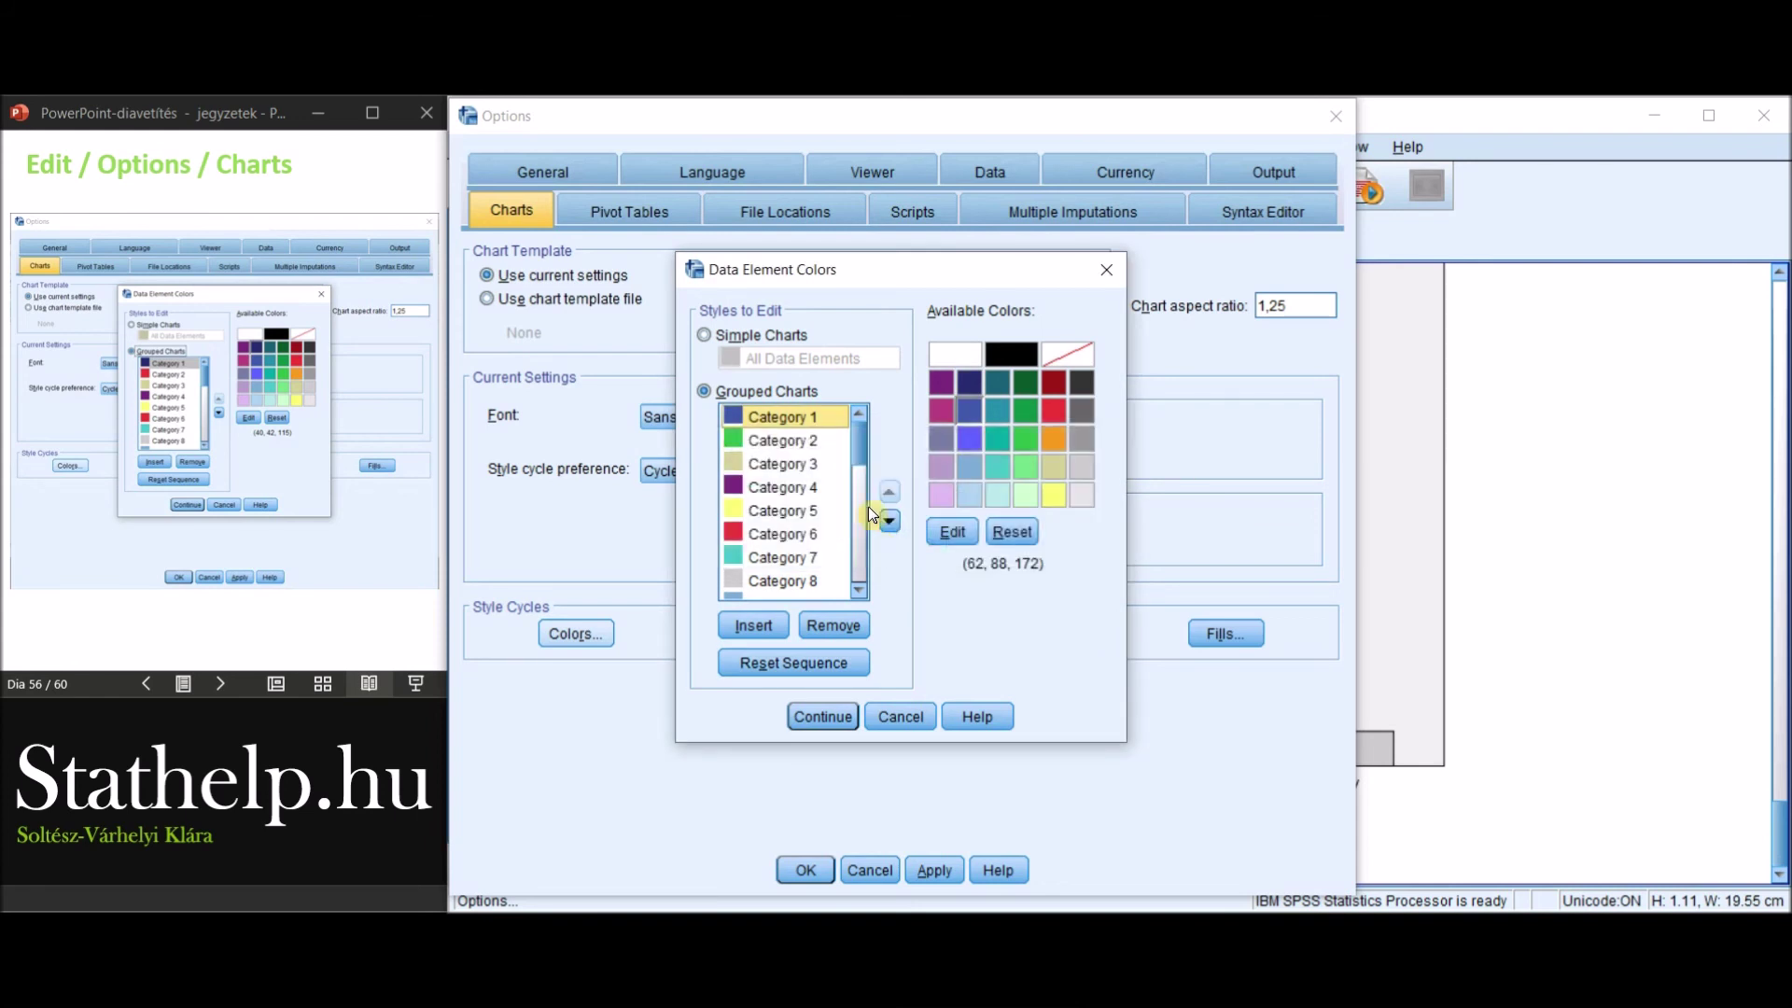
Set the simple charts' colour to beige (211, 206, 151), reset to the default sequence, and accept the chart options.
left_click(780, 337)
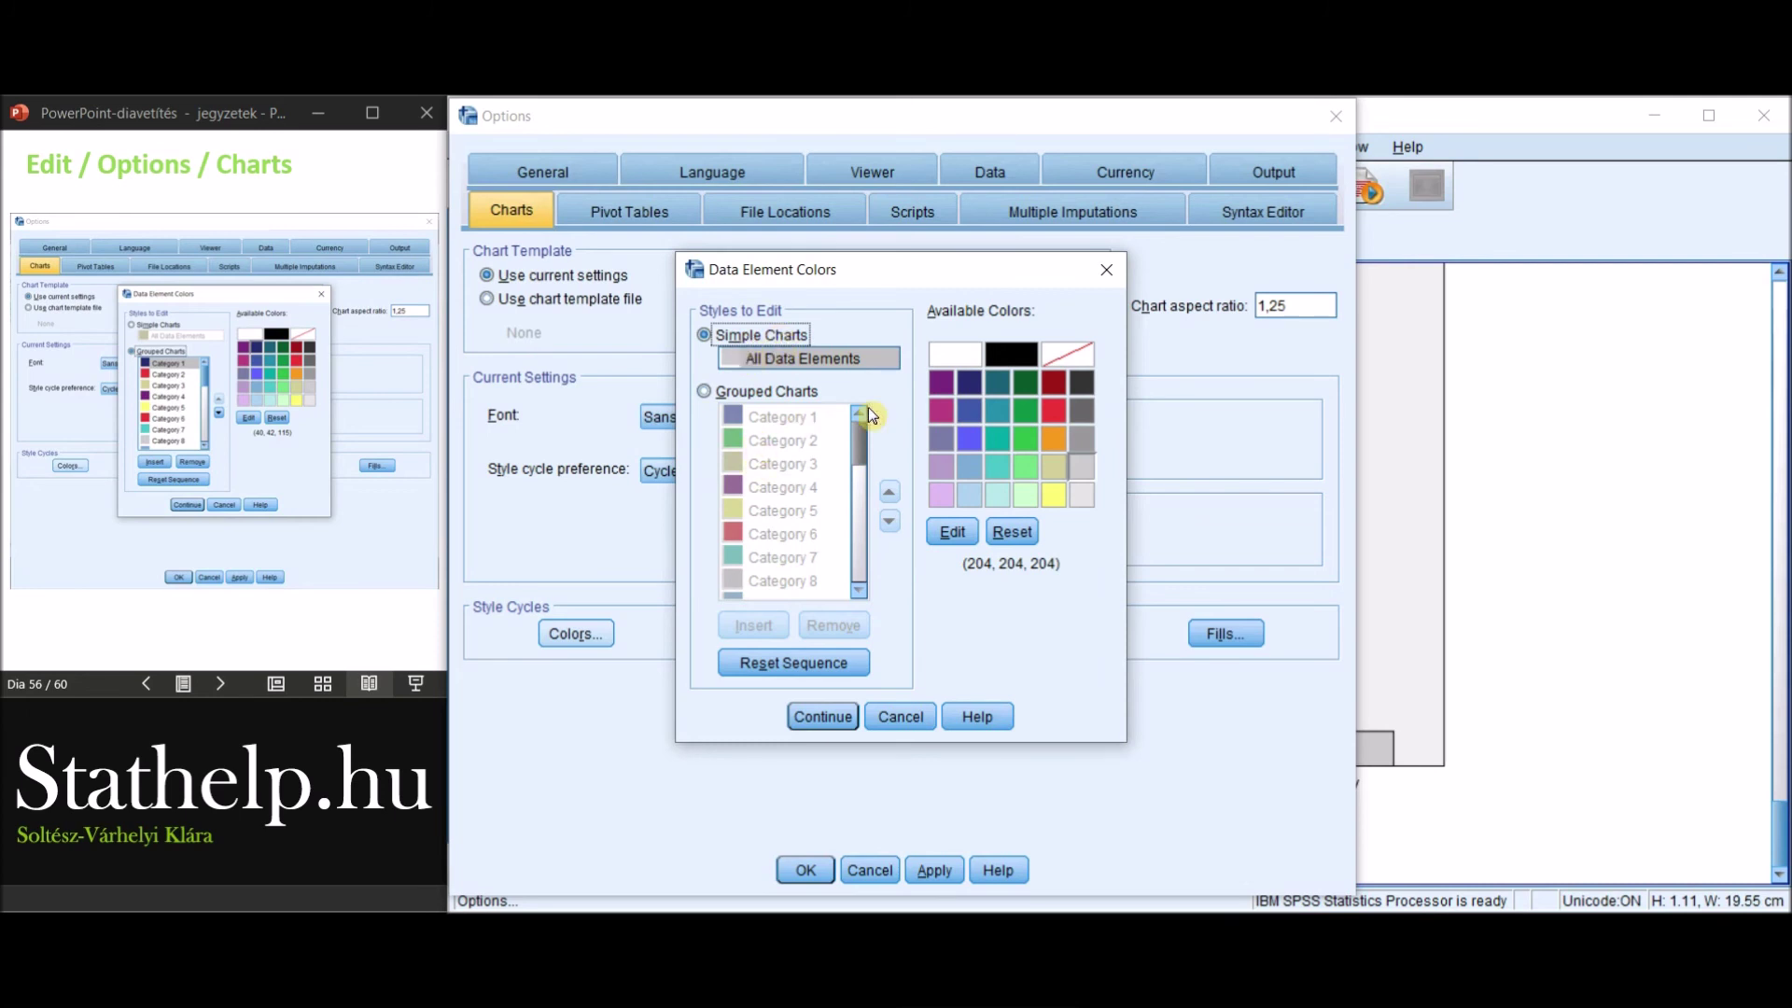
left_click(1055, 473)
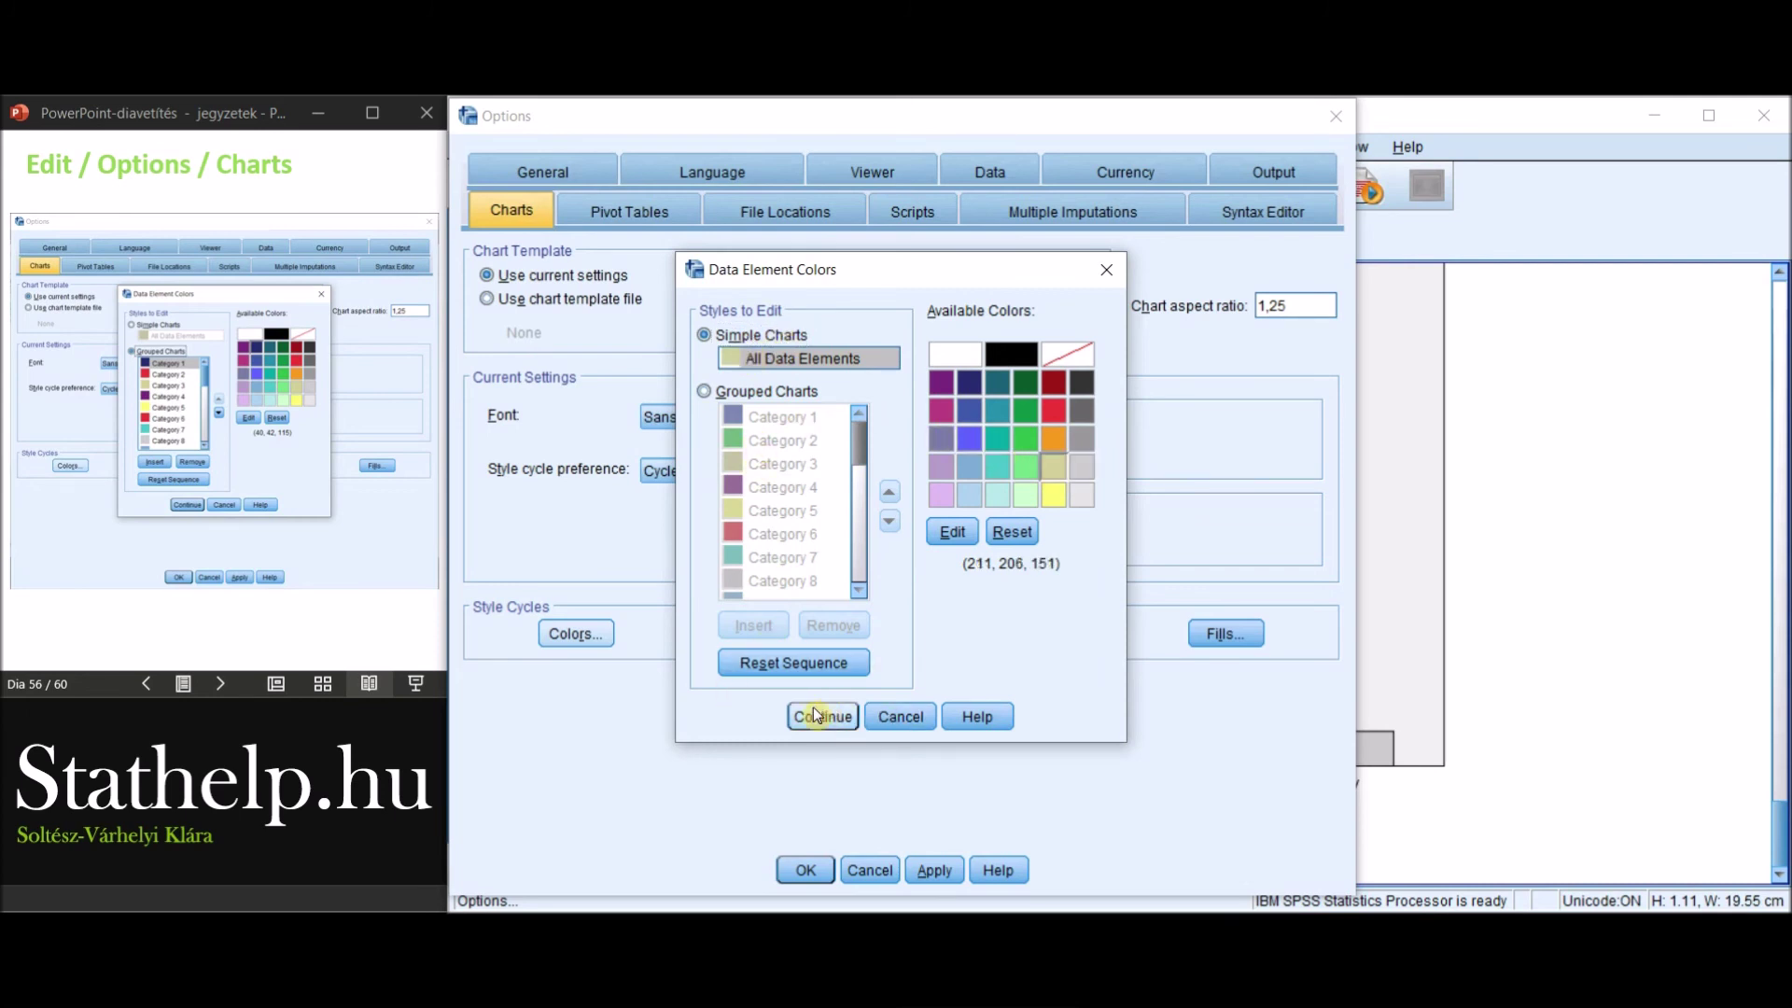
left_click(807, 665)
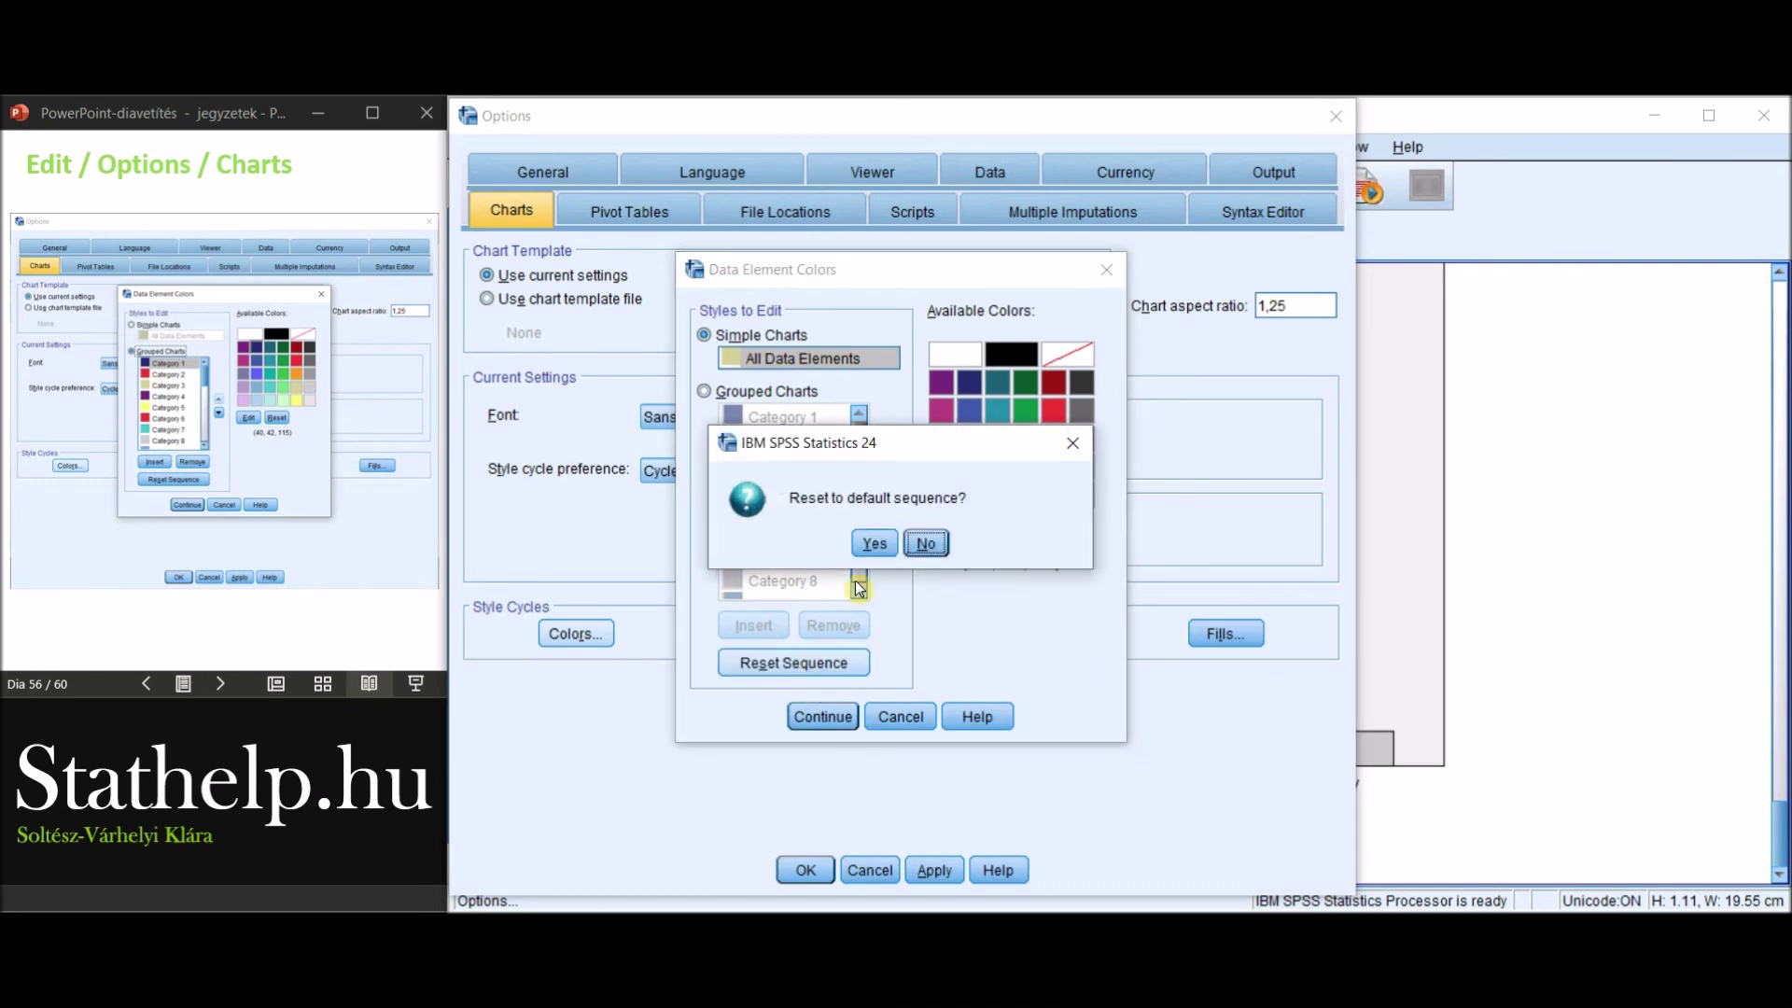
left_click(864, 548)
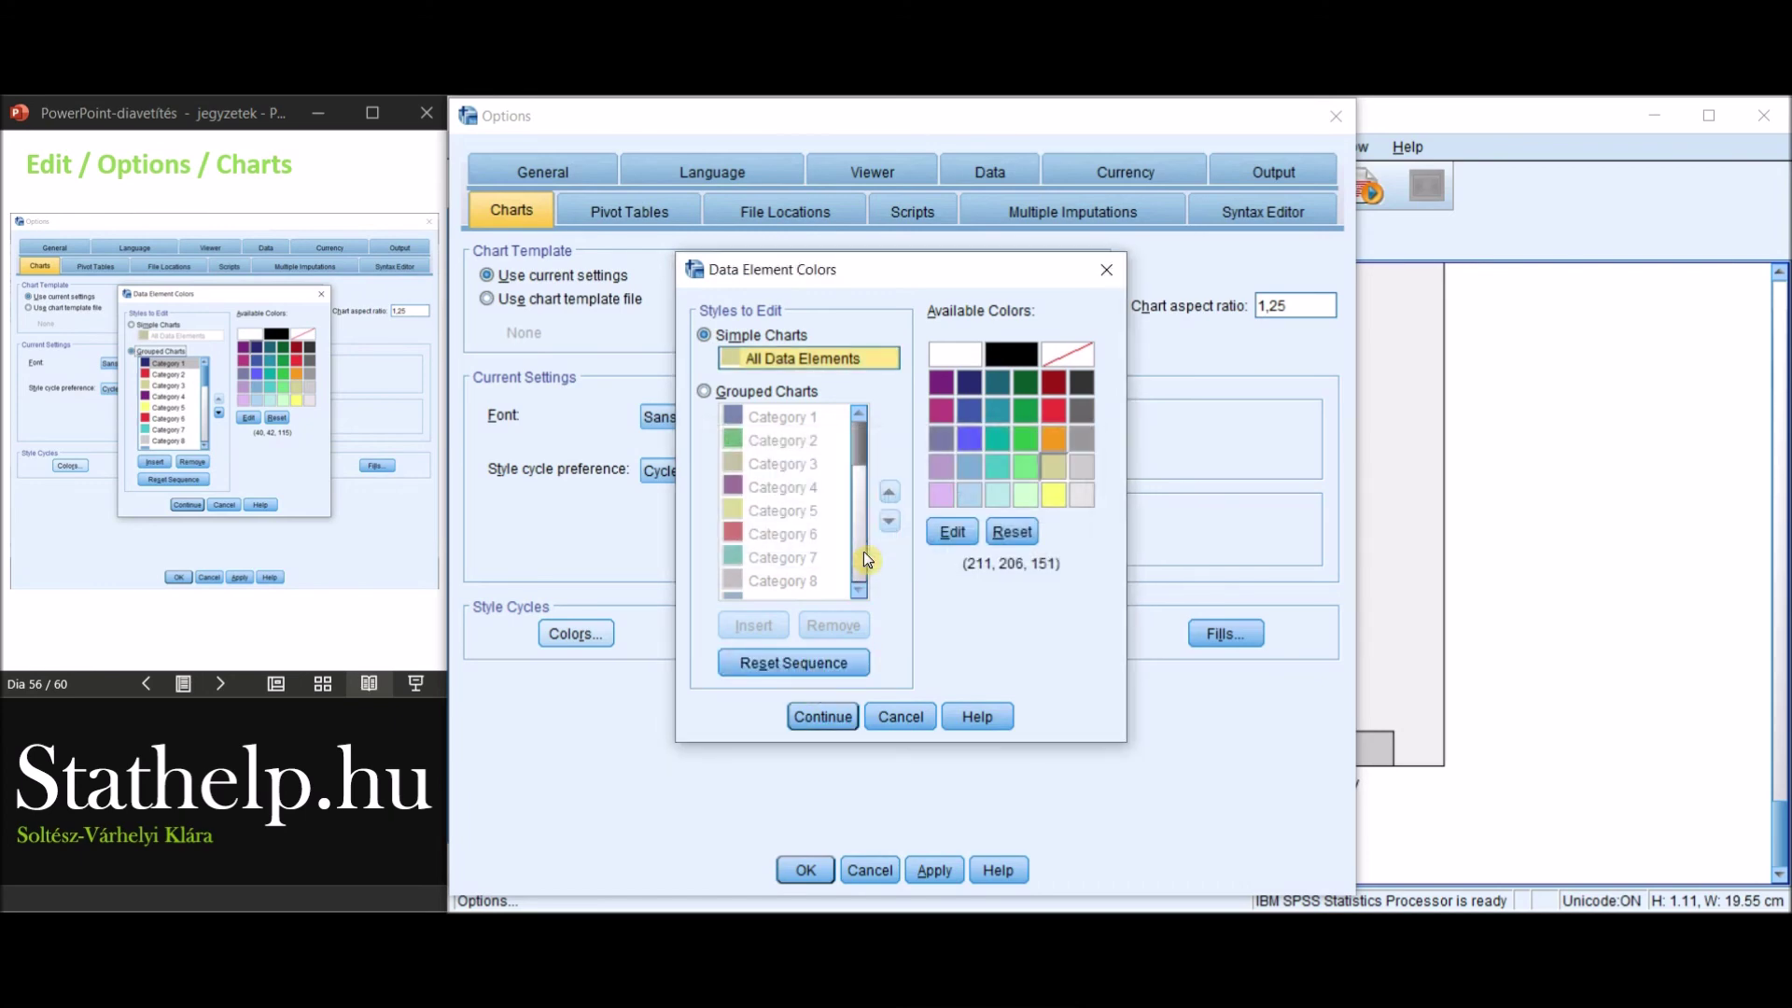
left_click(822, 715)
left_click(818, 870)
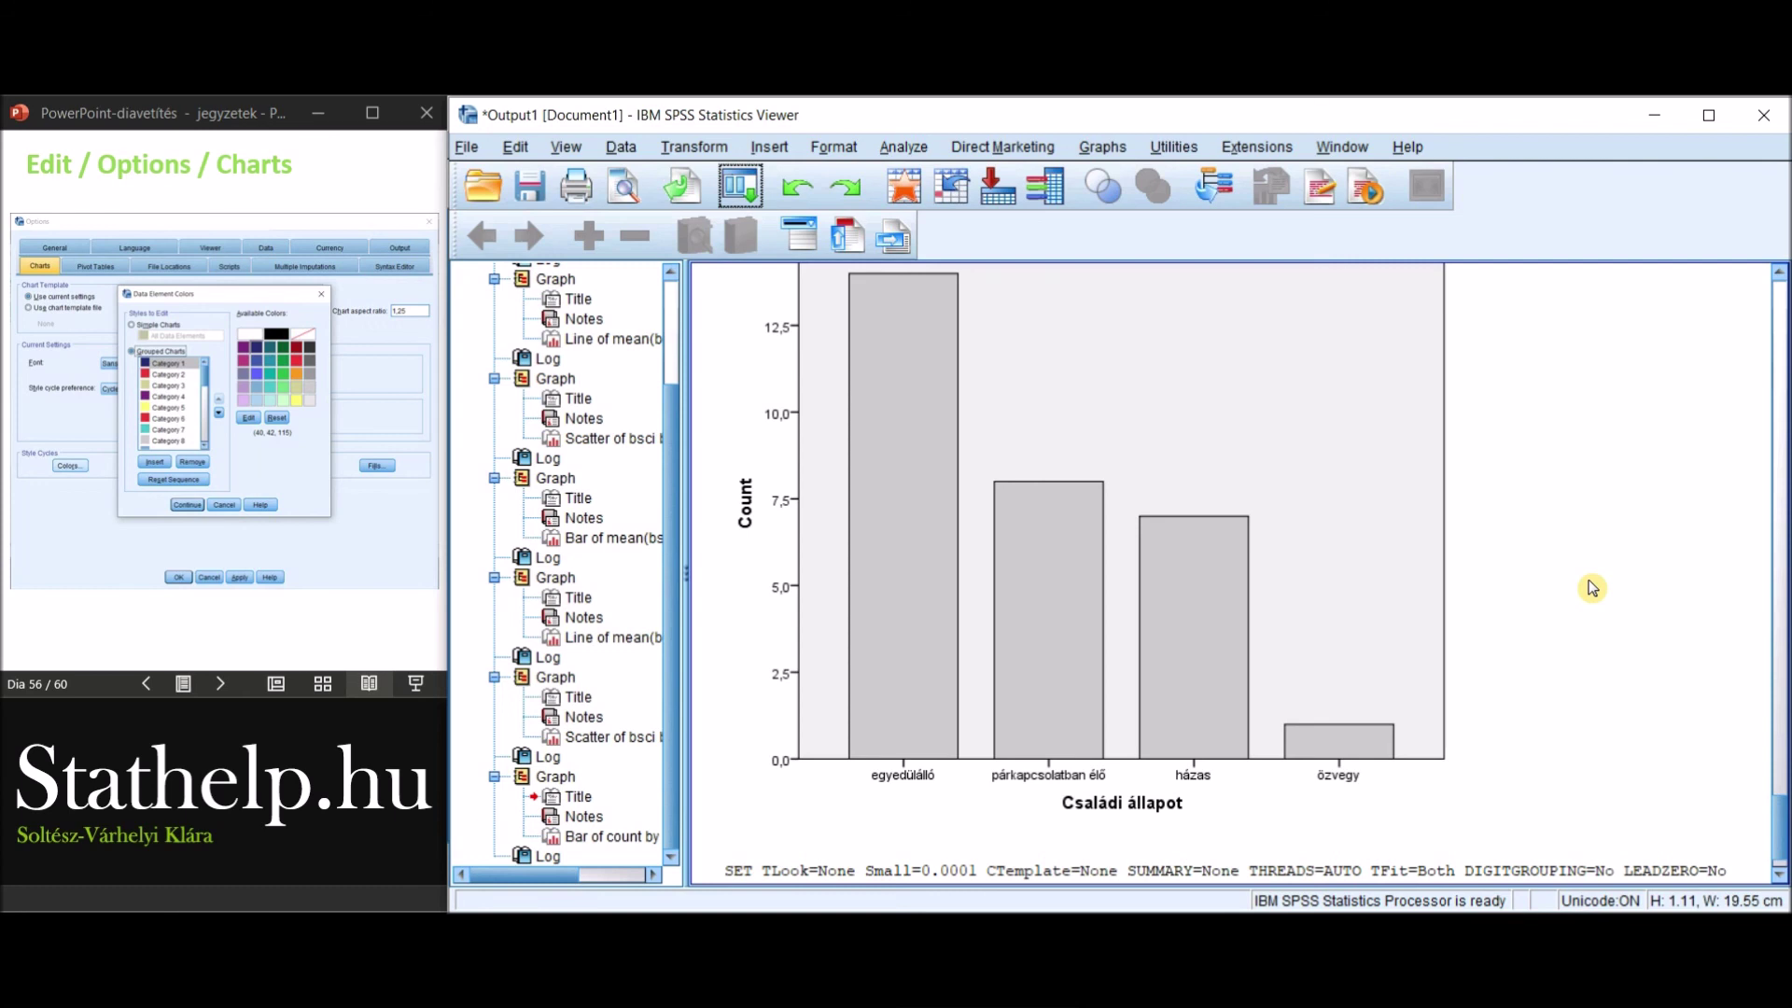
Review the earlier charts in the output and compare their colours.
scroll(1592, 588, "up", 15)
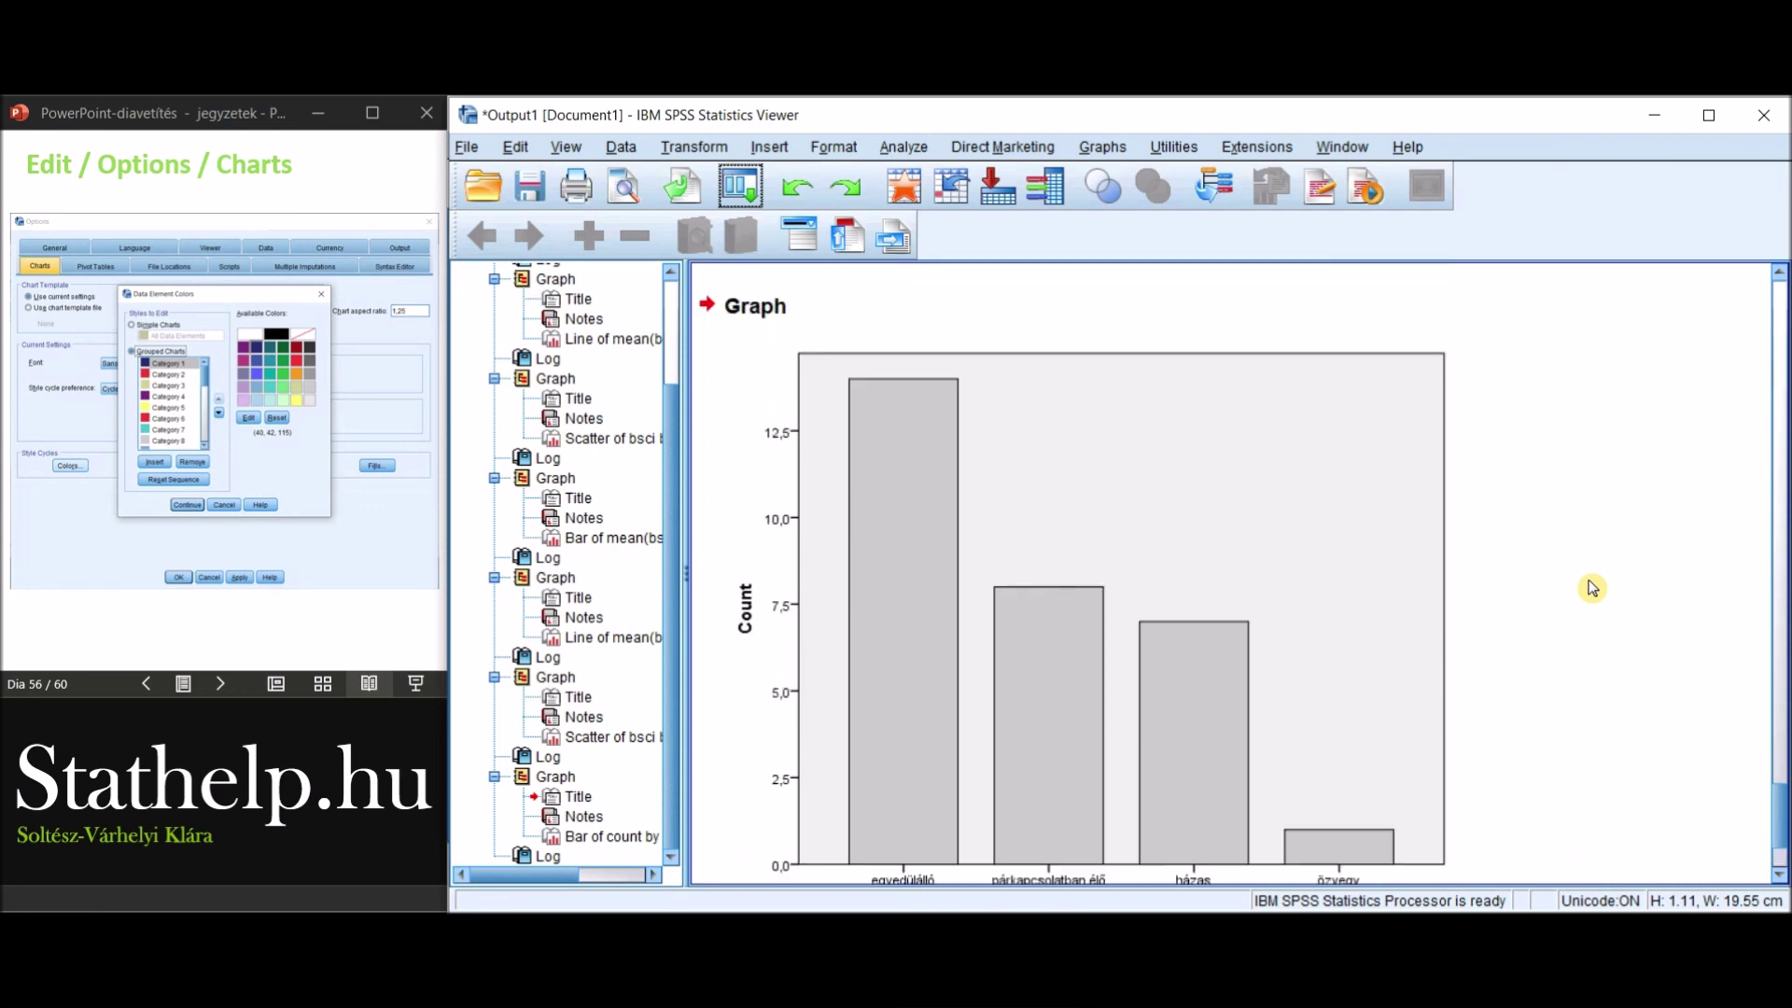
scroll(1592, 588, "up", 5)
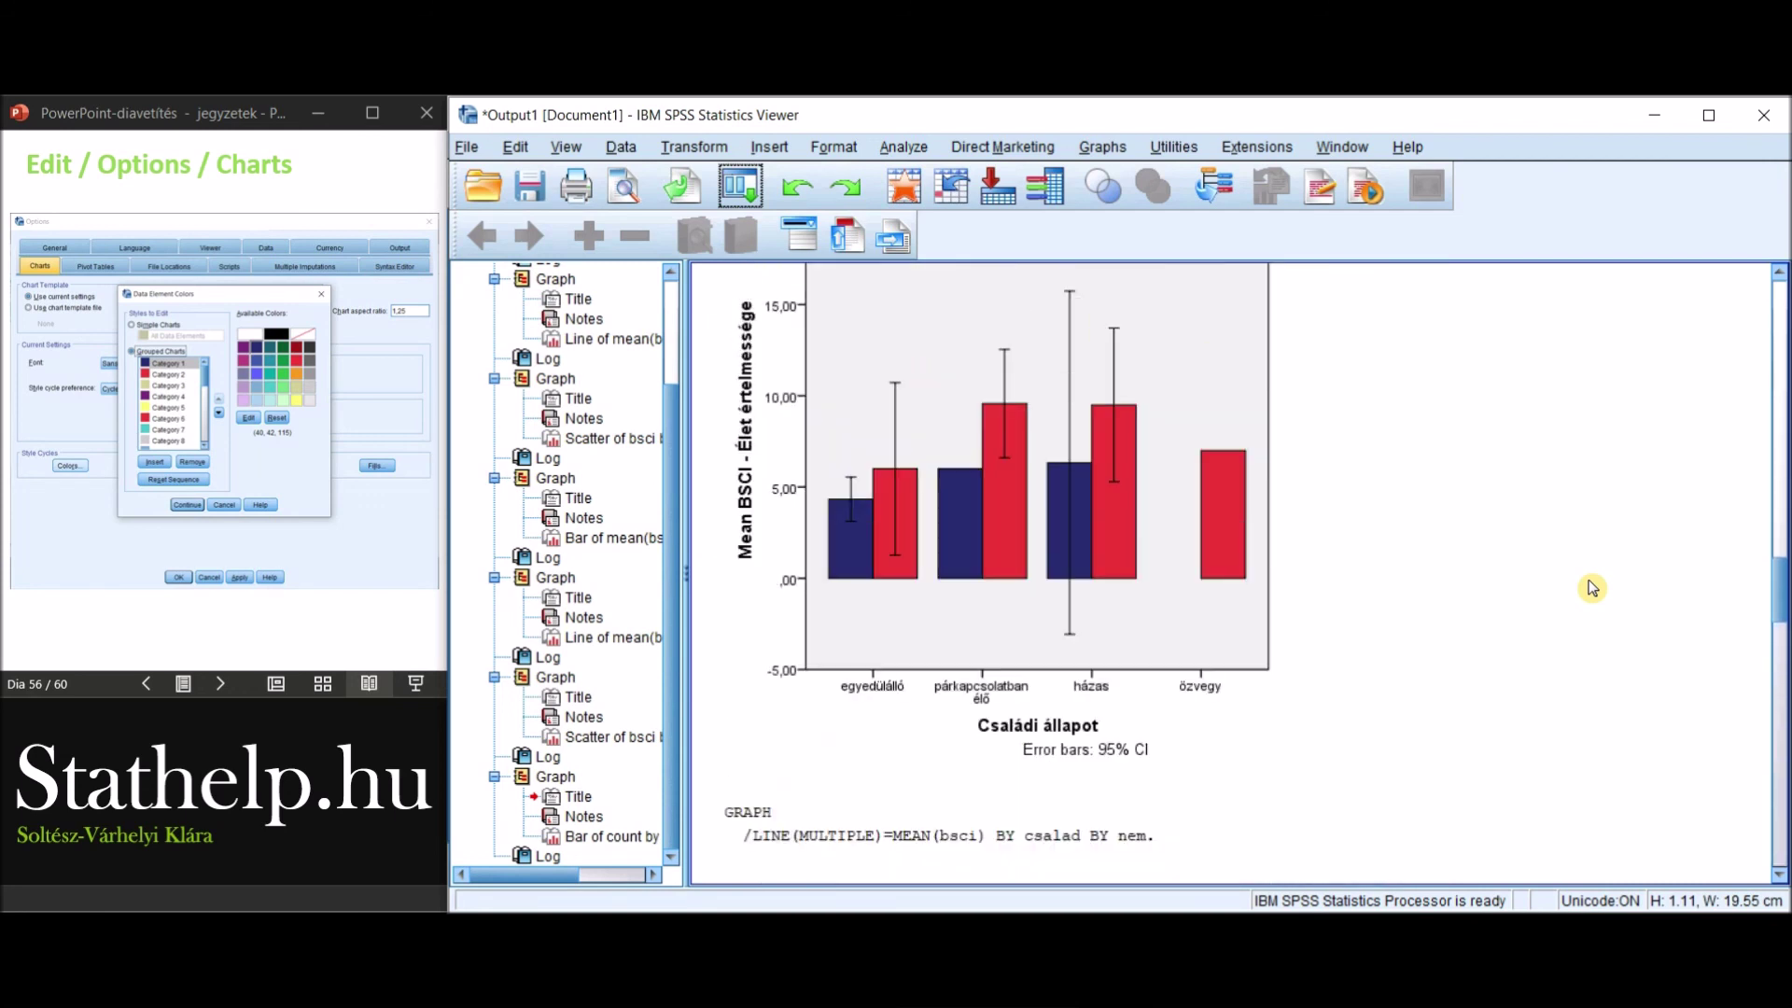